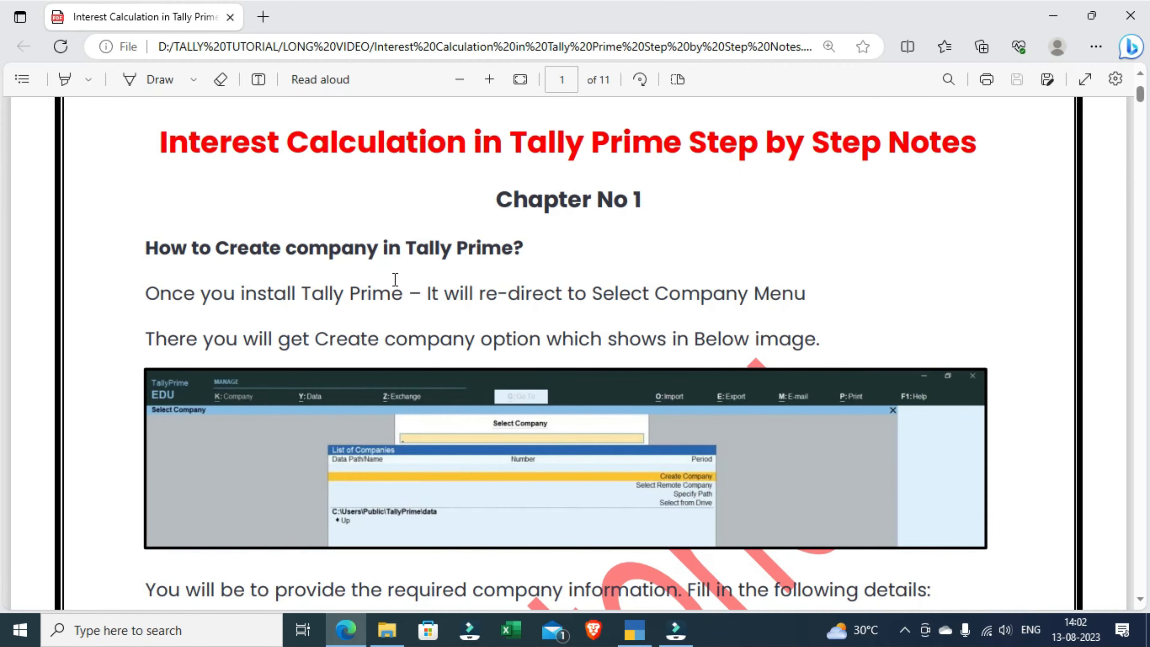
# Step: Read the company details in the notes, switch to TallyPrime and start creating a new company
pyautogui.scroll(-10, 395, 279)
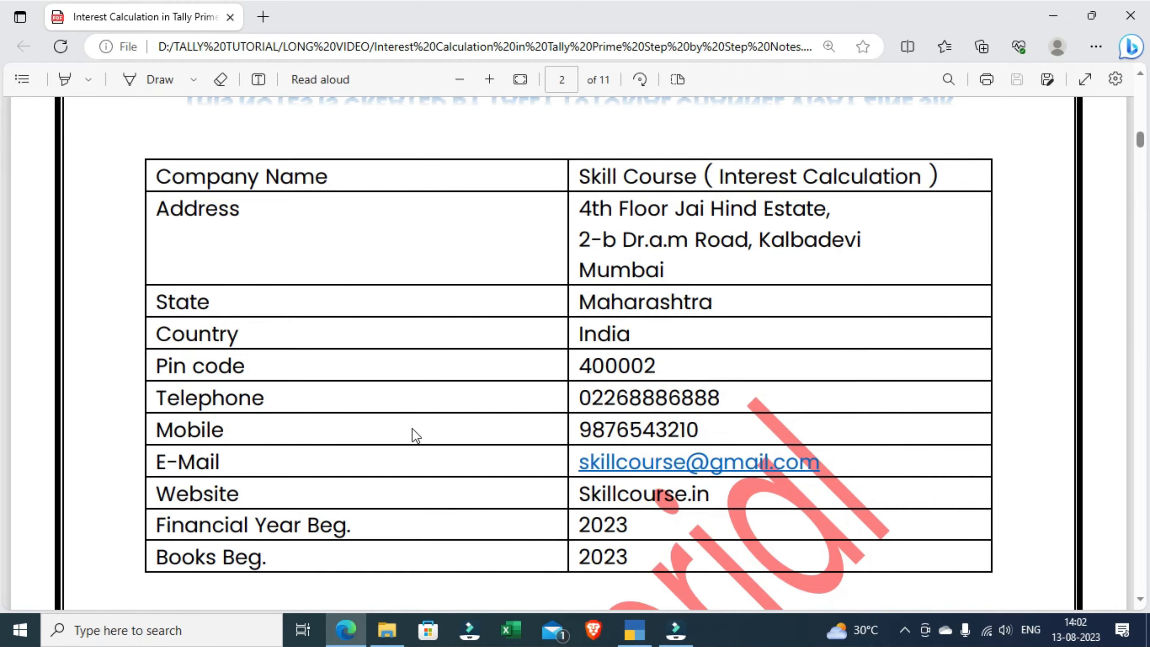
pyautogui.click(628, 630)
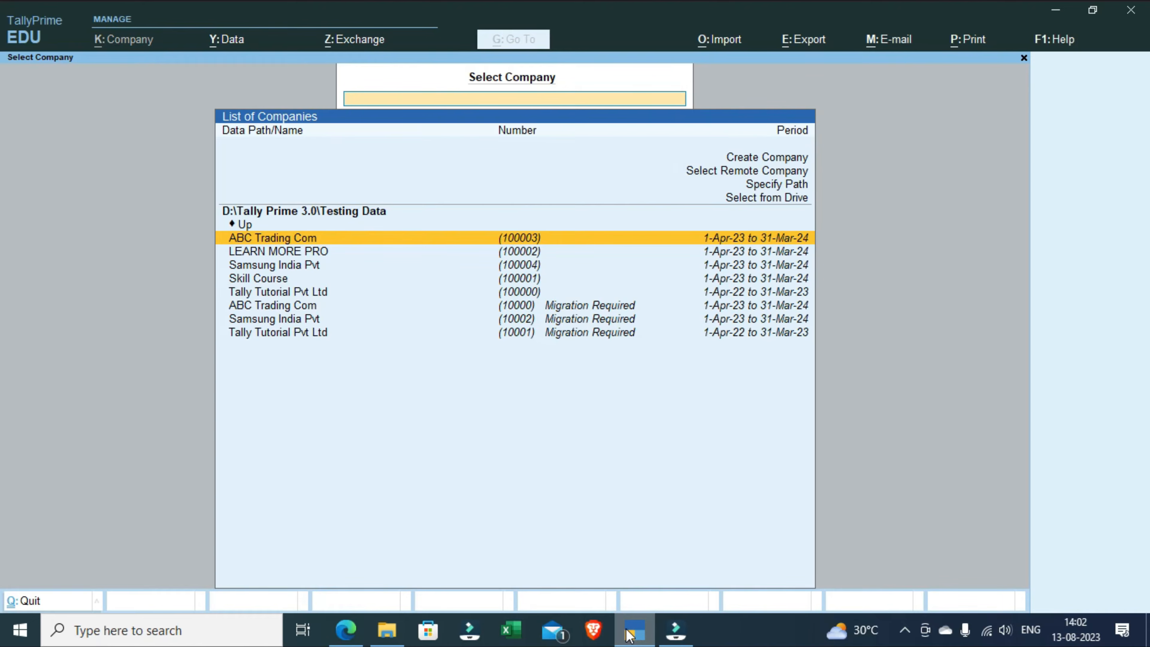
pyautogui.press('Up')
pyautogui.press('Up')
pyautogui.press('Up')
pyautogui.press('Up')
pyautogui.press('Up')
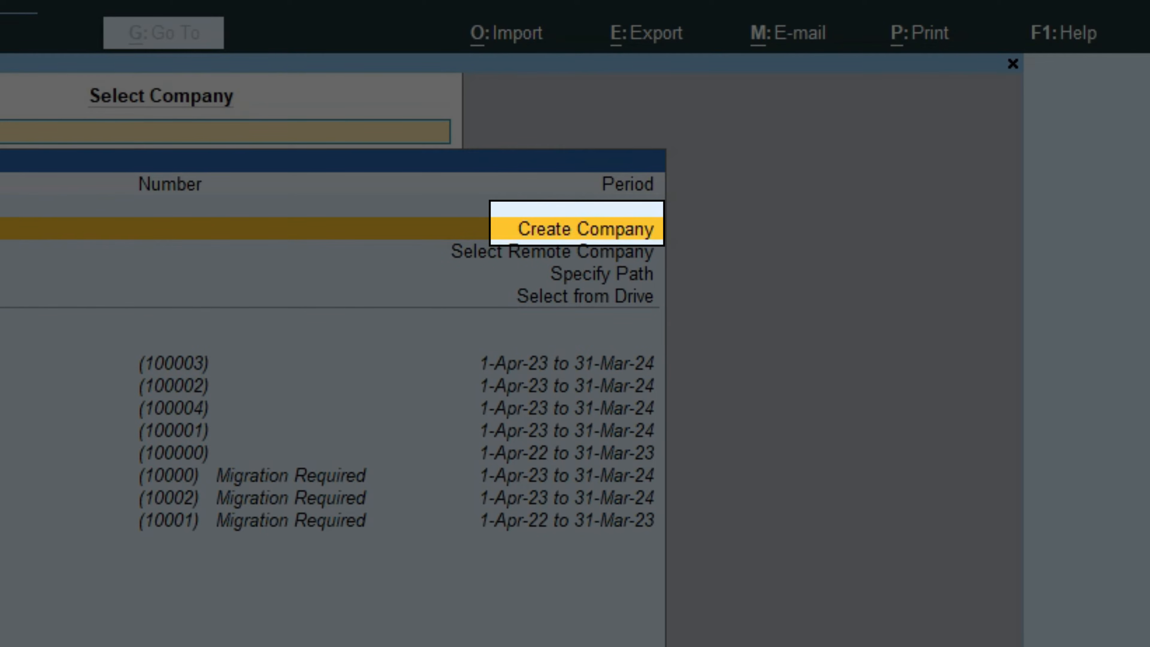
pyautogui.press('Return')
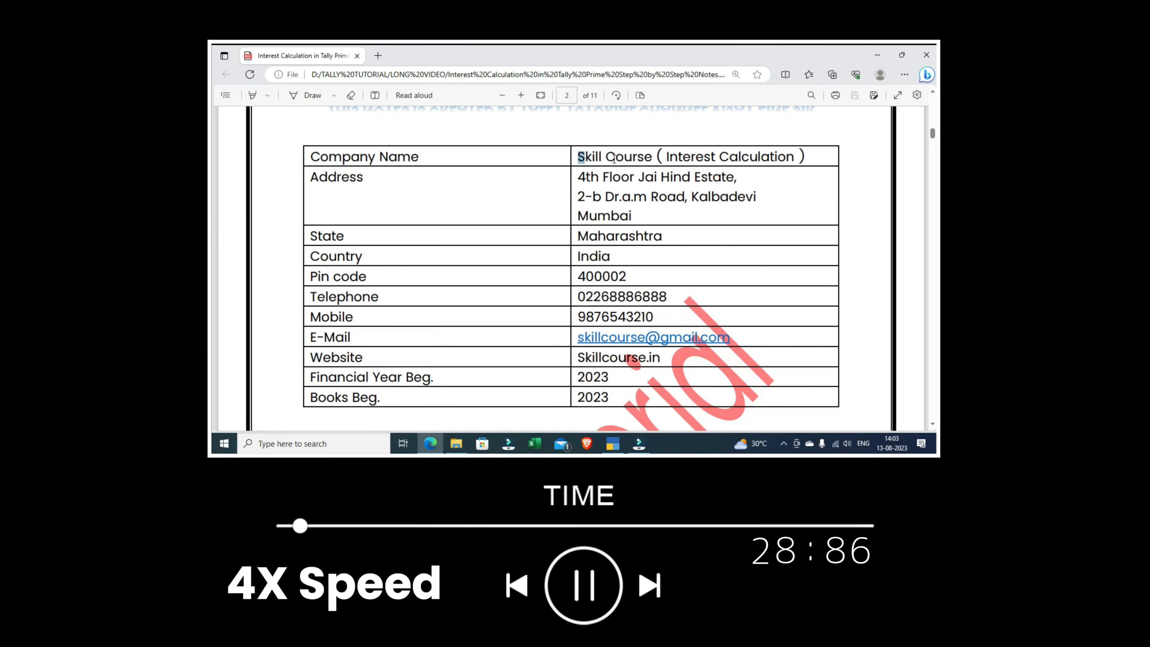
# Step: Enter the company name "Skill Course ( Interest Calculation )" and the company's postal address from the notes
pyautogui.moveTo(575, 157); pyautogui.dragTo(811, 157)
pyautogui.moveTo(575, 177); pyautogui.dragTo(739, 177)
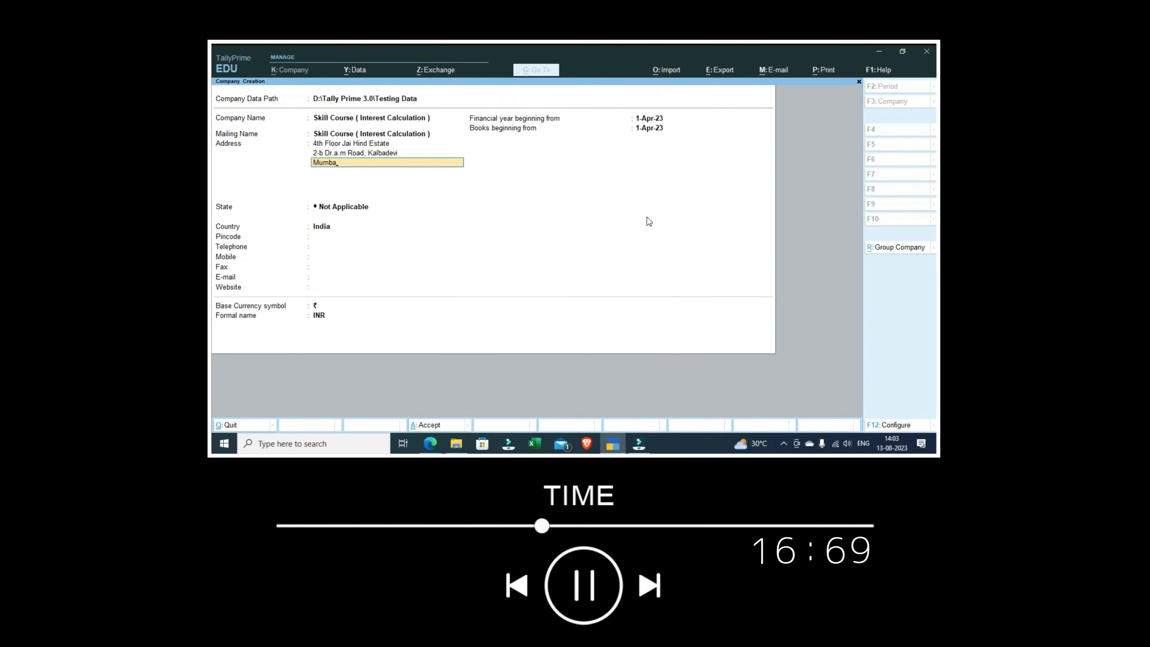
pyautogui.press('Return')
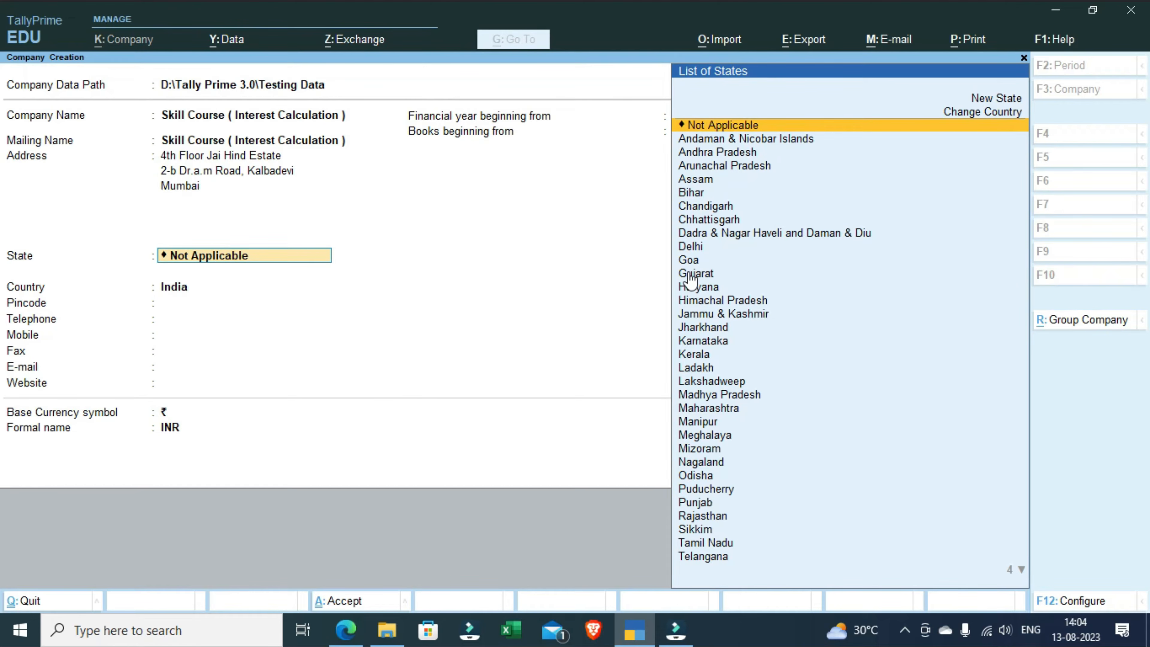
# Step: Set the company's state to Maharashtra, keep India as the country and enter the postal pincode
pyautogui.write('Mah')
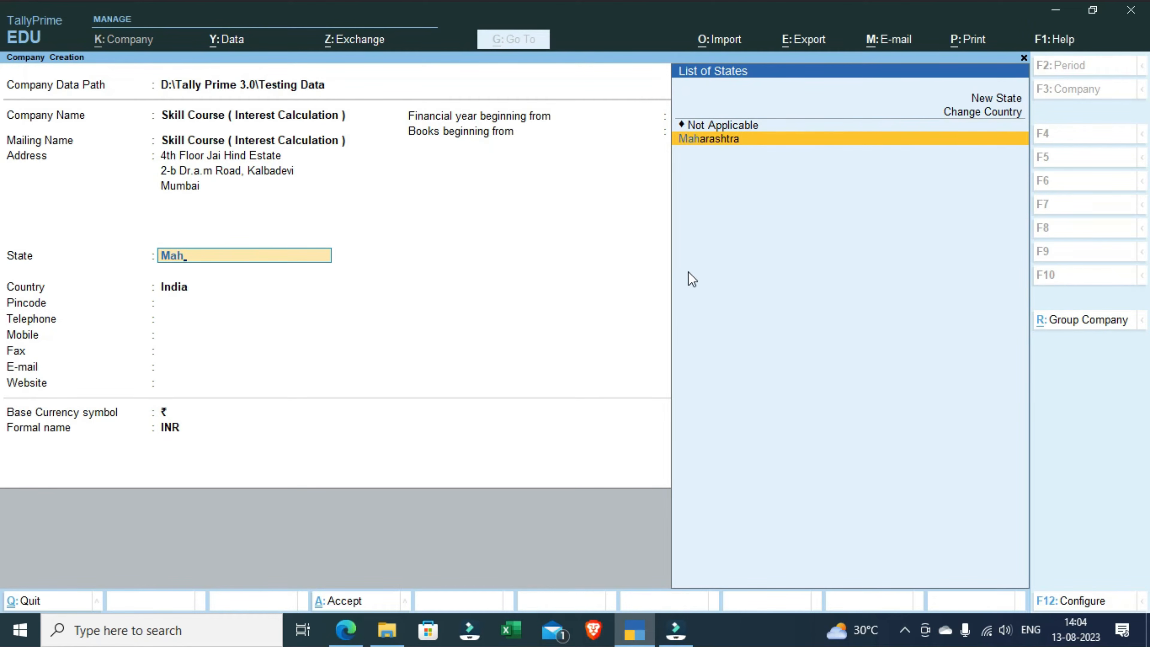
pyautogui.press('Return')
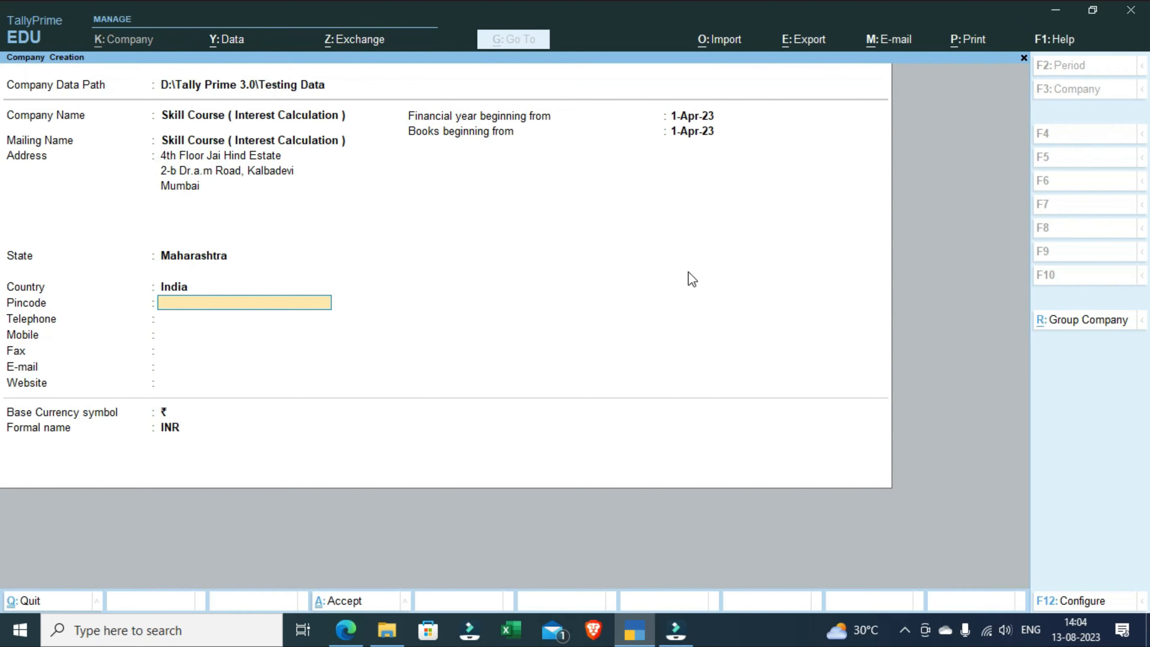
pyautogui.write('400002')
pyautogui.press('Return')
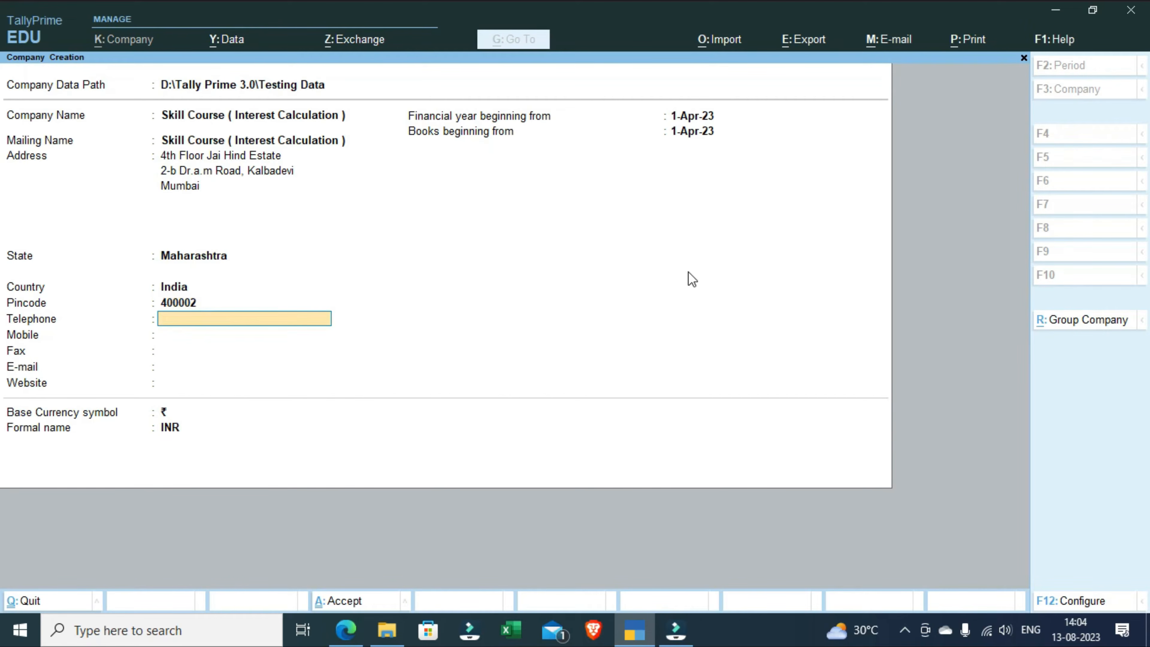
# Step: Enter the company's telephone number and mobile number
pyautogui.write('022688***21')
pyautogui.press('Return')
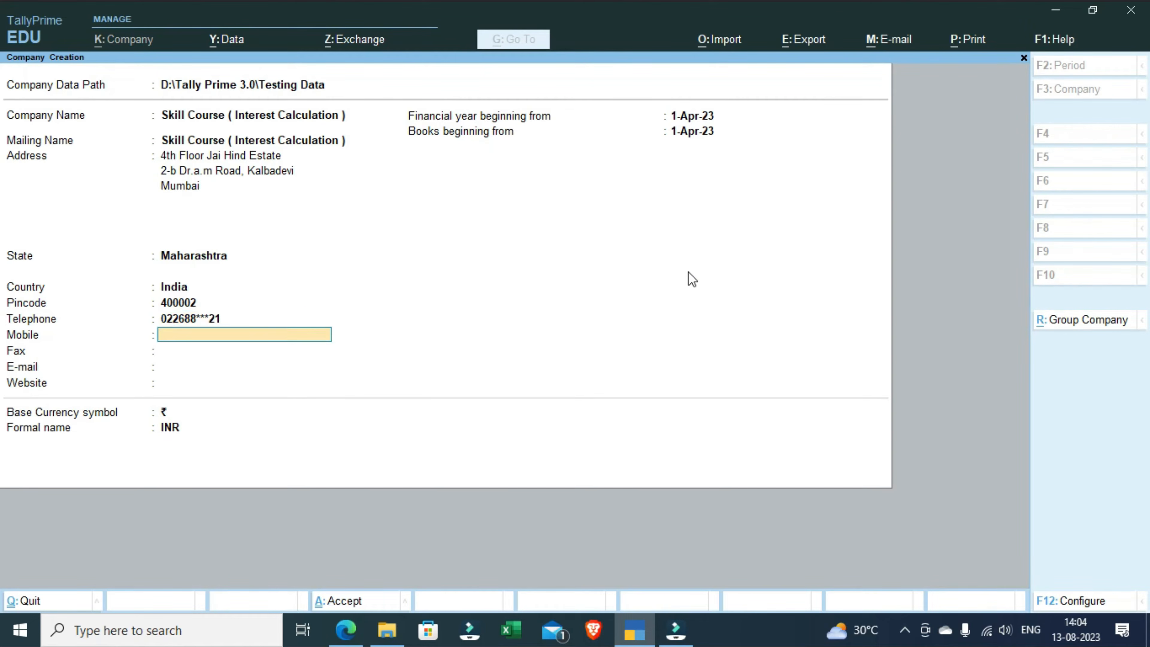
pyautogui.write('987654***21')
pyautogui.press('Return')
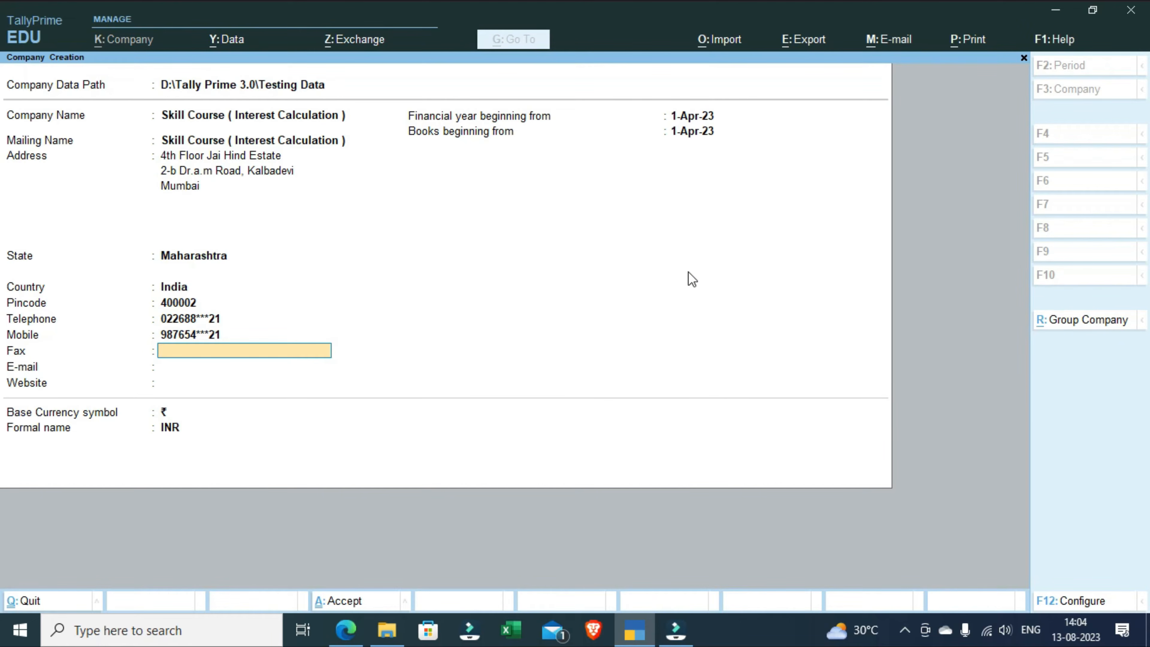
# Step: Leave the fax number empty and fill in the company's e-mail address
pyautogui.press('Return')
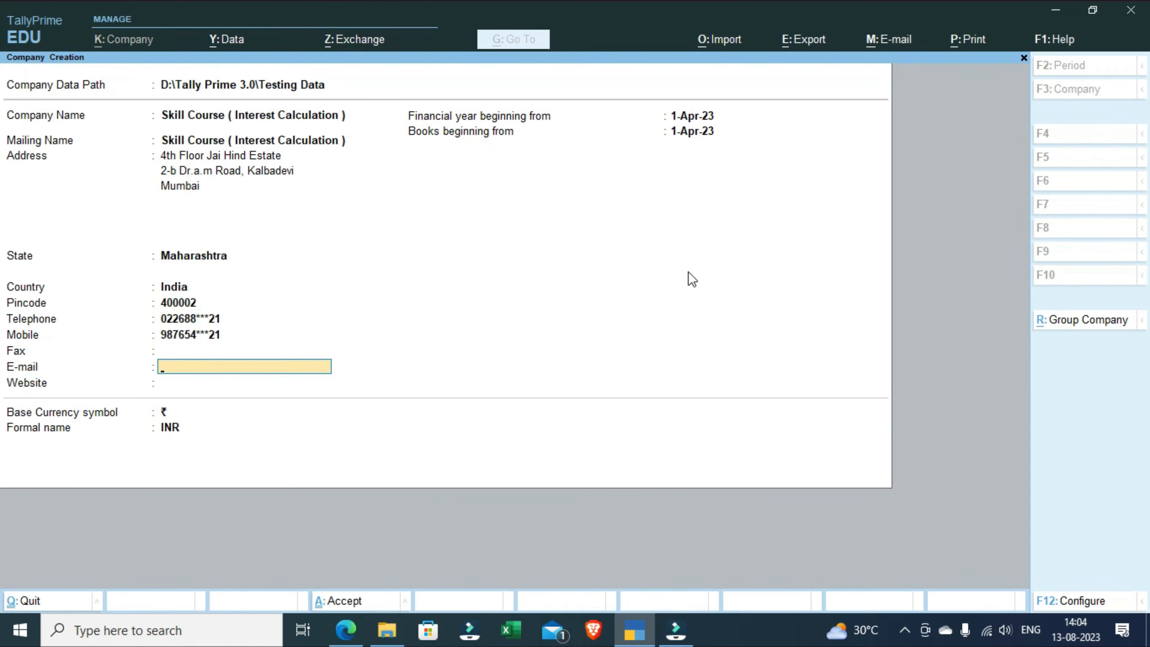
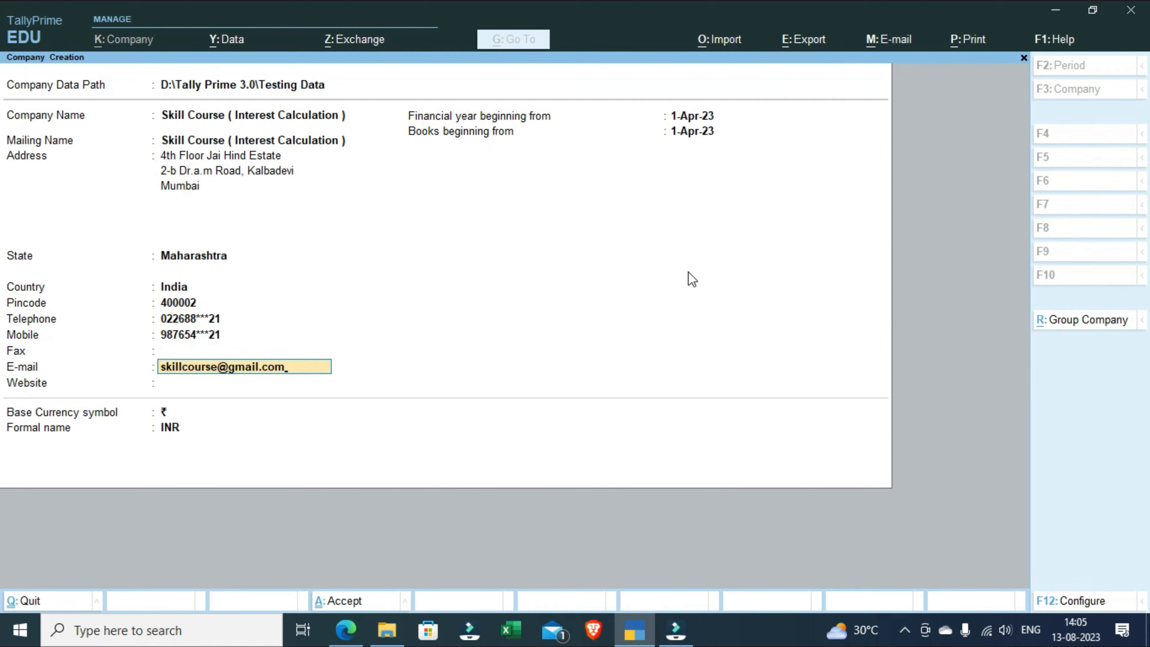
pyautogui.press('Return')
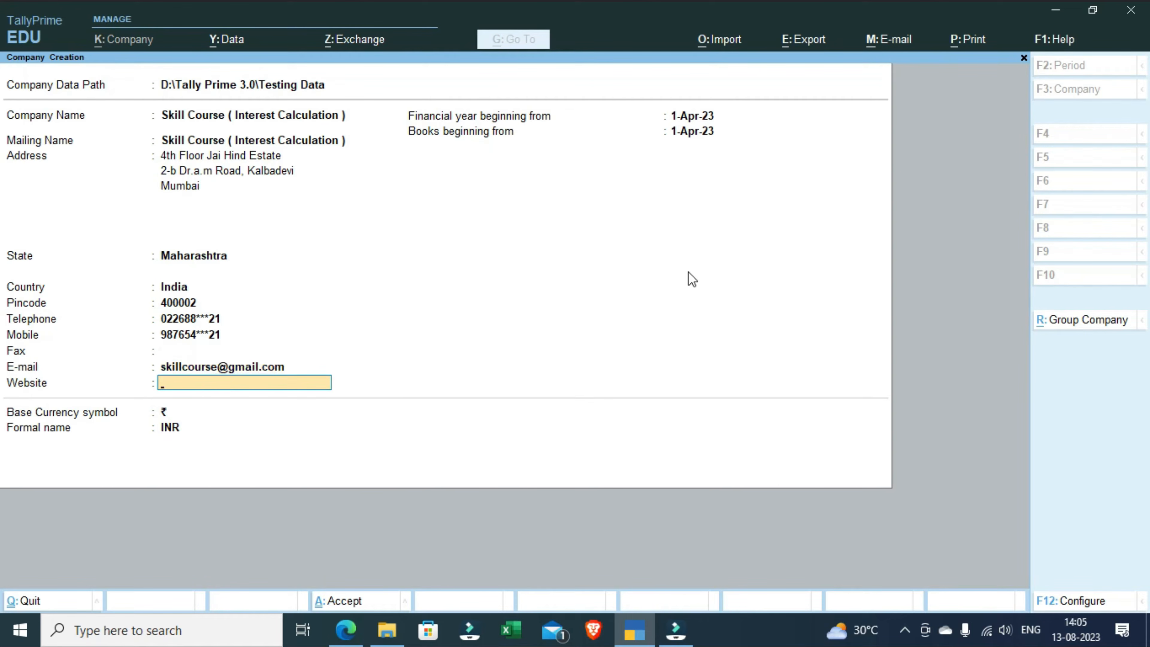
pyautogui.write('www.skillcourse.in')
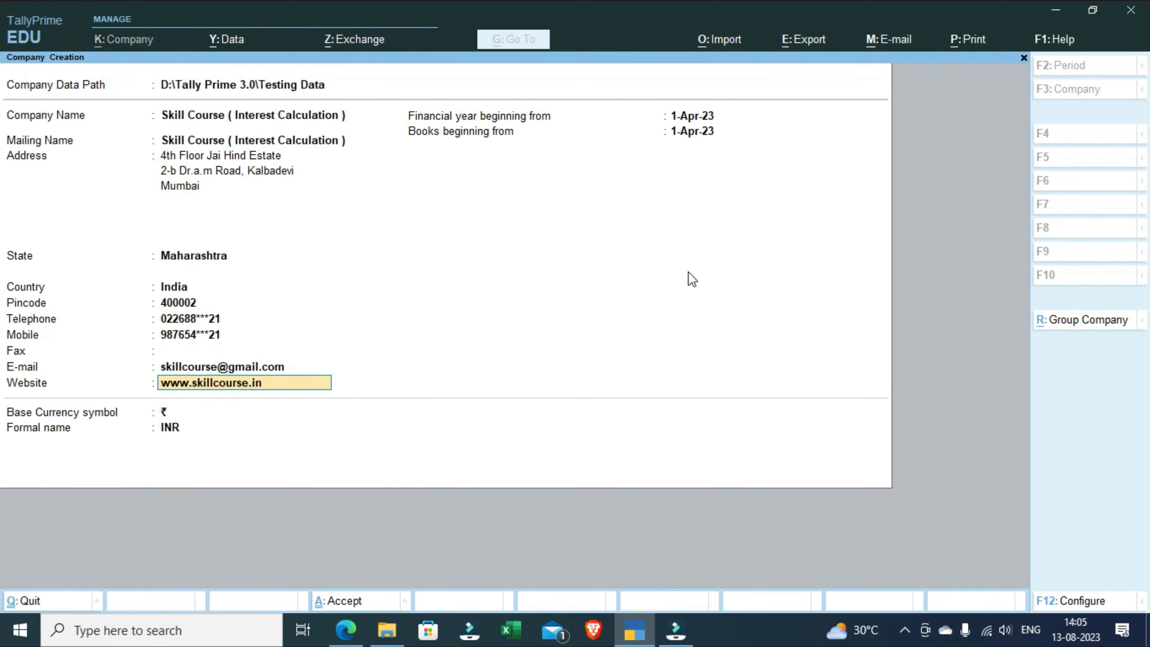
pyautogui.press('Return')
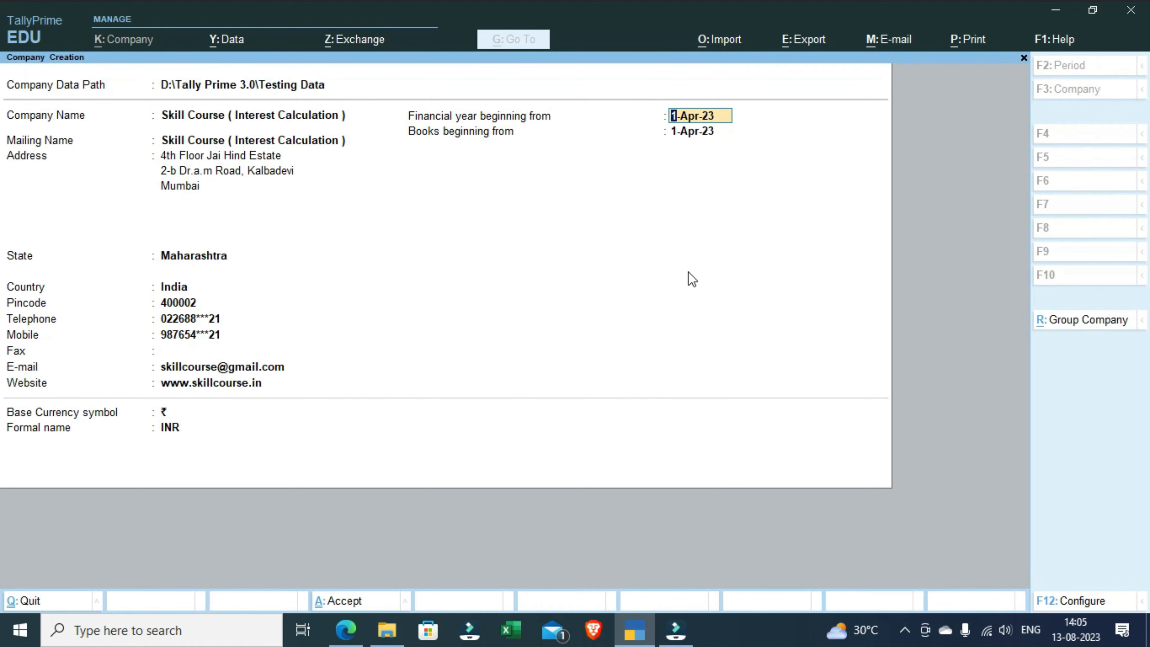
# Step: Keep 1-Apr-23 as the financial year and books beginning dates, keep the currency defaults and save the new company
pyautogui.press('Return')
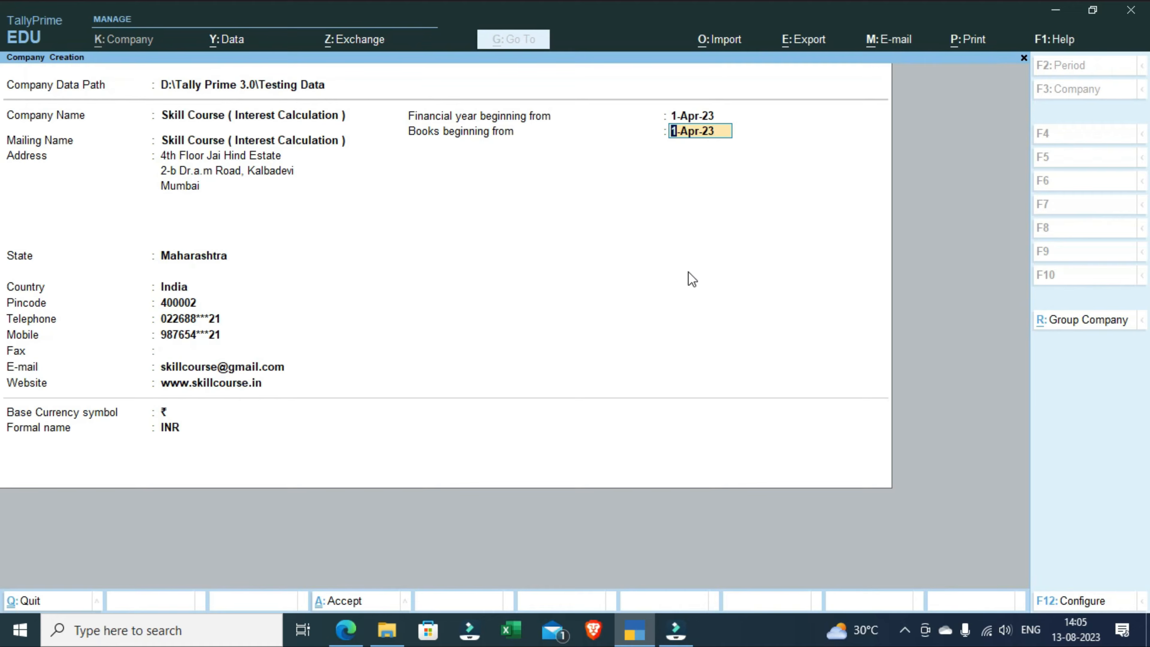
pyautogui.press('Return')
pyautogui.press('Return')
pyautogui.press('Return')
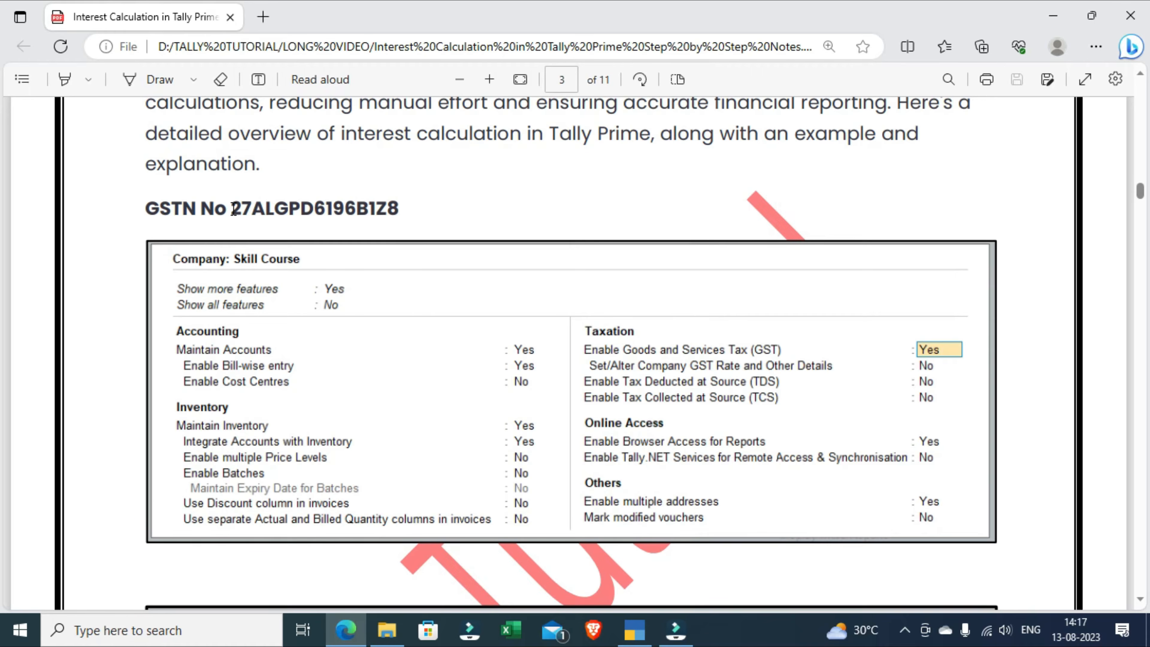
# Step: Switch back to TallyPrime and quit the company features screen without saving changes
pyautogui.click(625, 636)
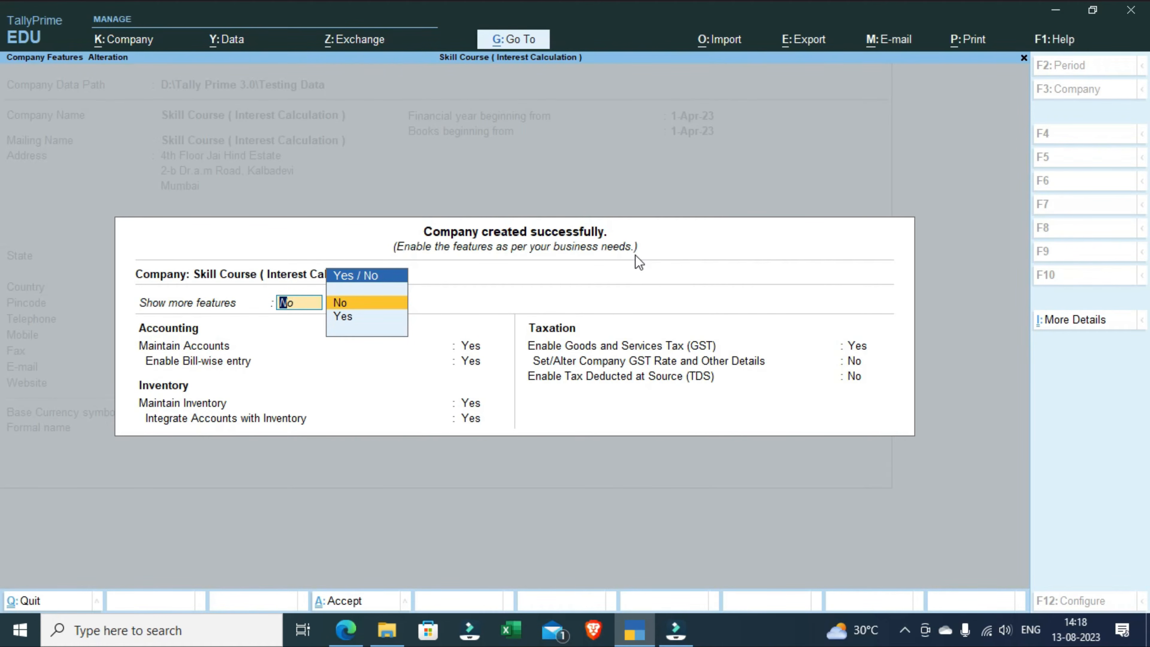
pyautogui.press('BackSpace')
pyautogui.press('Escape')
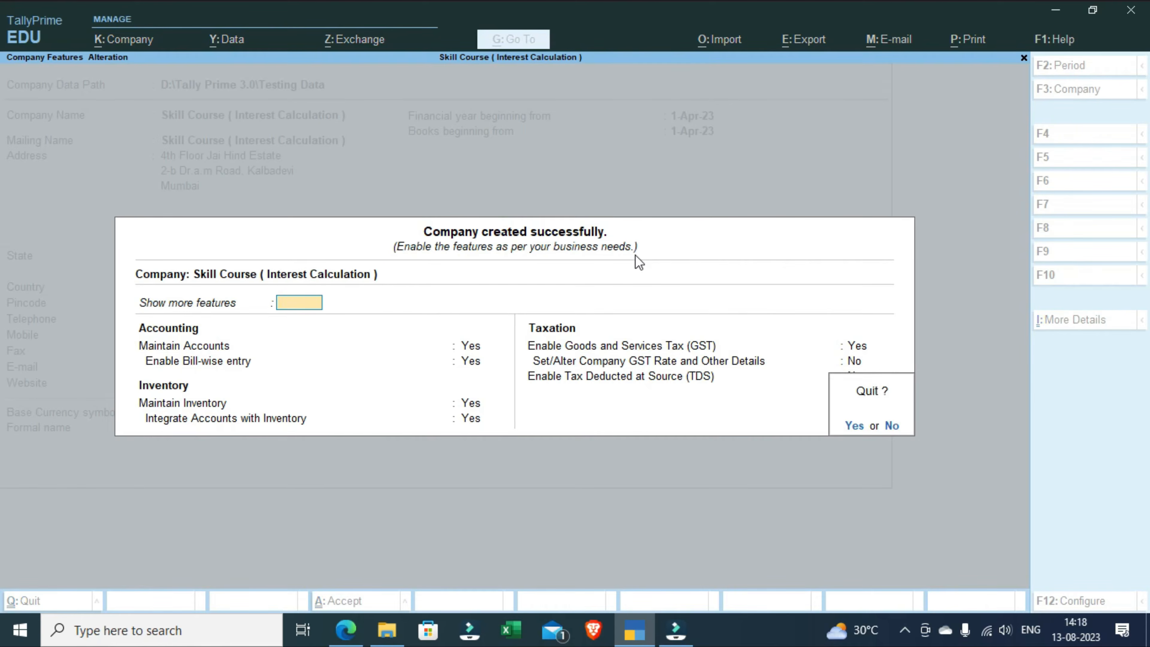
pyautogui.press('Return')
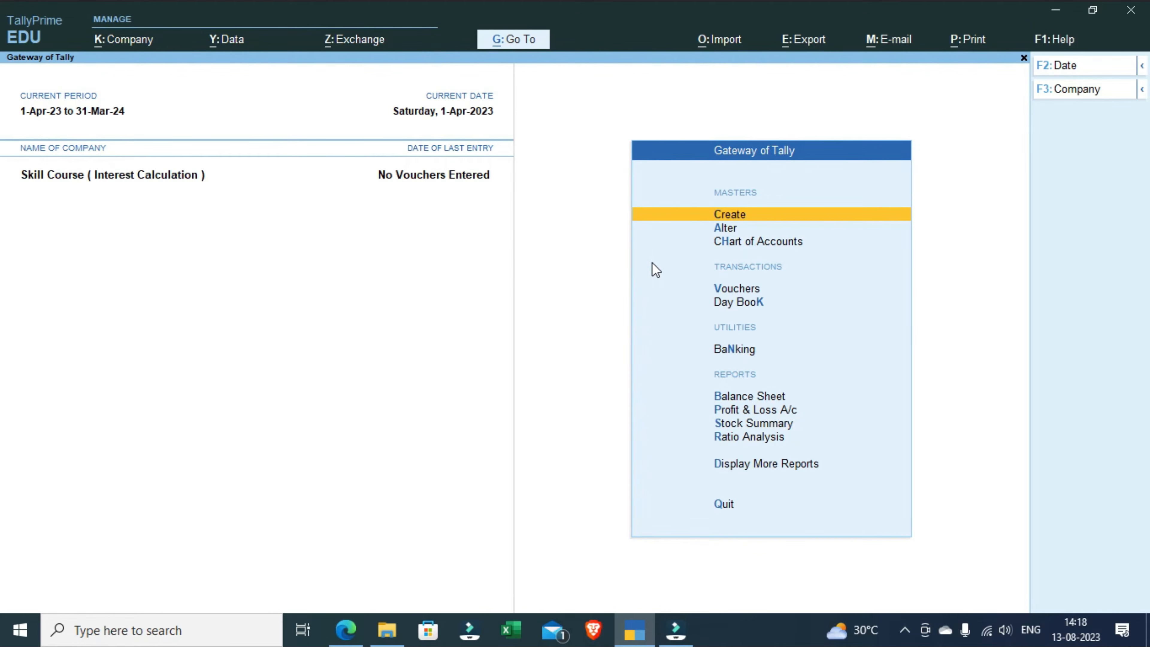
# Step: Open the company's features and keep Enable Goods and Services Tax (GST) at Yes to reach its GST registration details
pyautogui.press('alt')
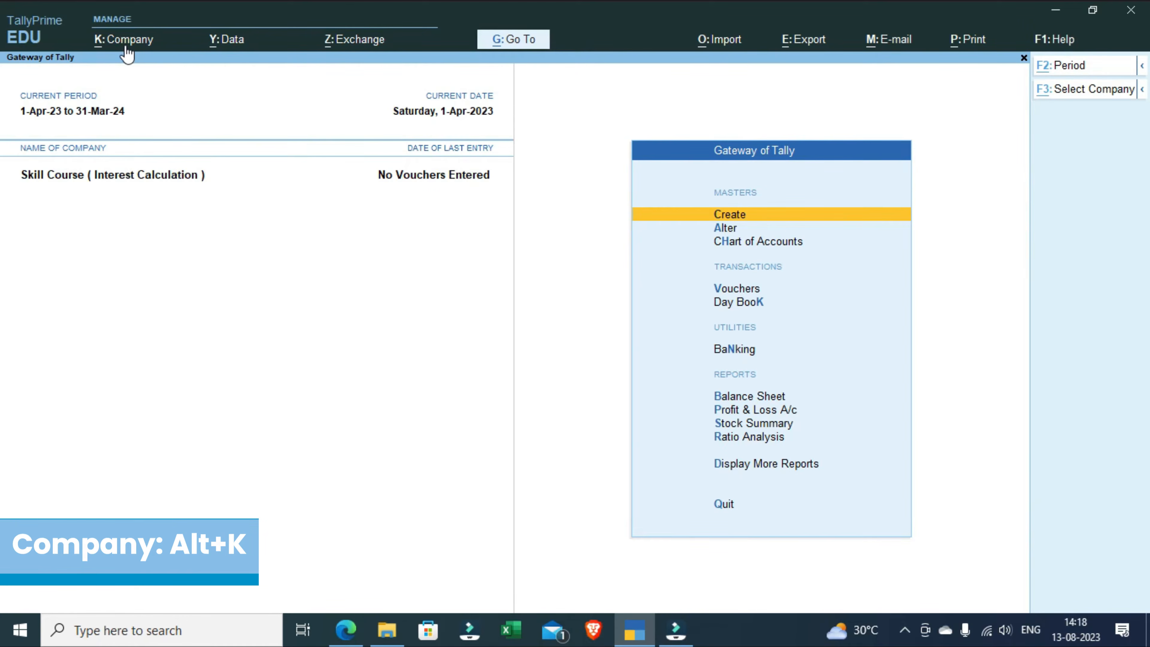
pyautogui.hotkey('alt', 'k')
pyautogui.press('Down')
pyautogui.press('Down')
pyautogui.press('Down')
pyautogui.press('Down')
pyautogui.press('Down')
pyautogui.press('Down')
pyautogui.press('Down')
pyautogui.press('Down')
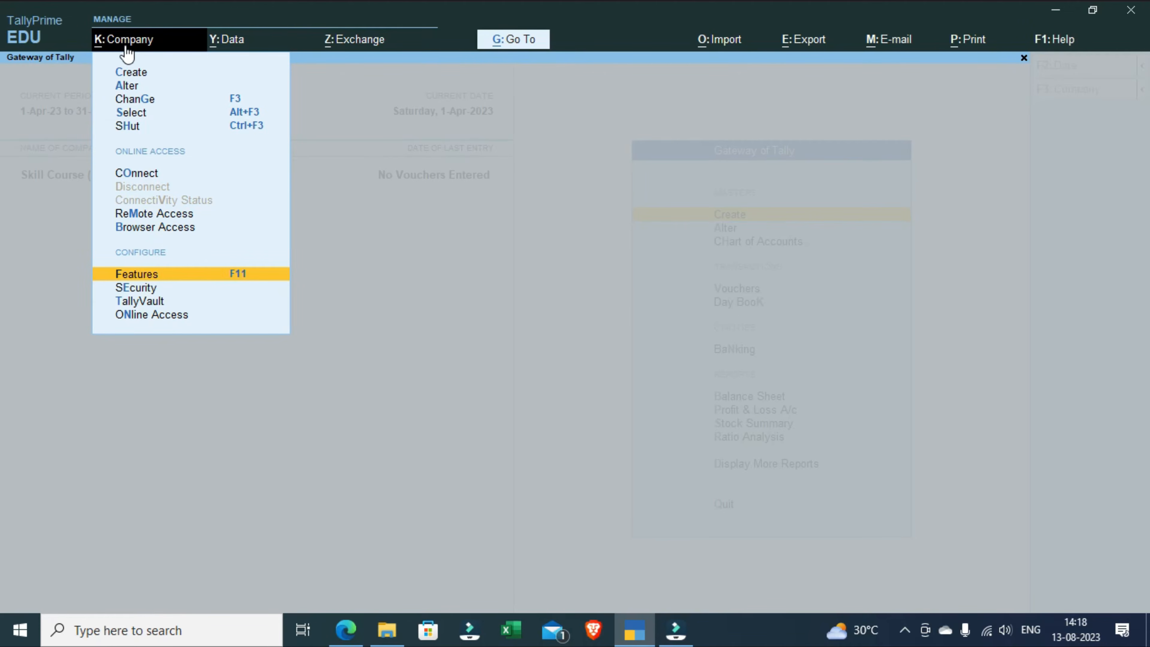
pyautogui.press('Return')
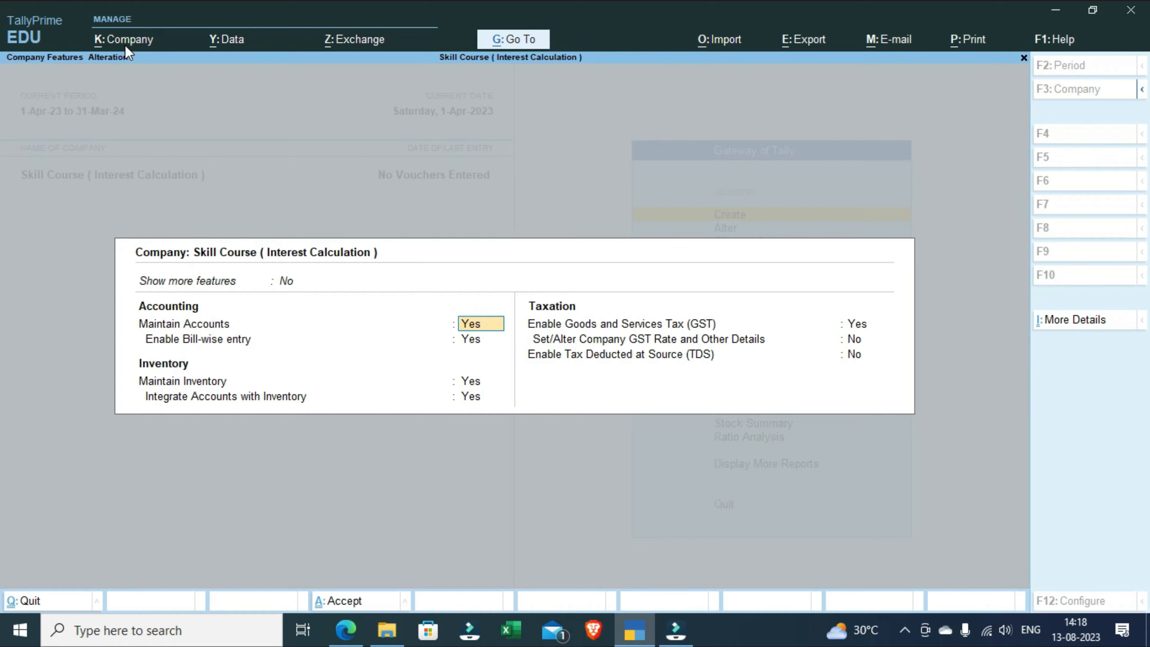
pyautogui.press('Down')
pyautogui.press('Down')
pyautogui.press('Down')
pyautogui.press('Down')
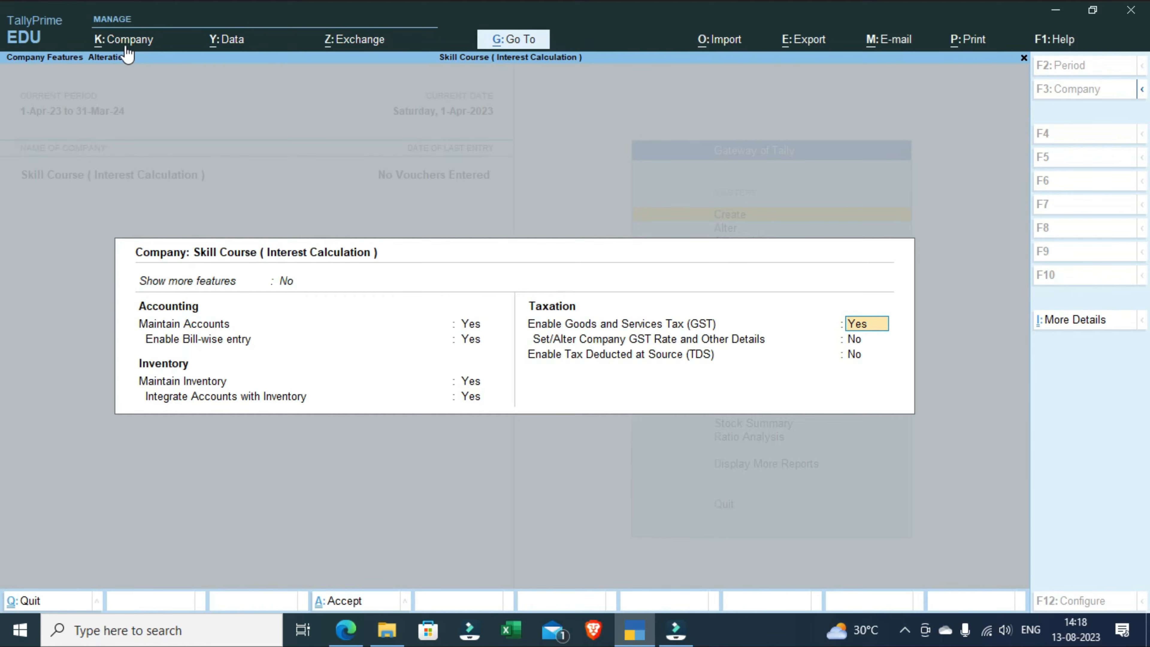
pyautogui.press('Return')
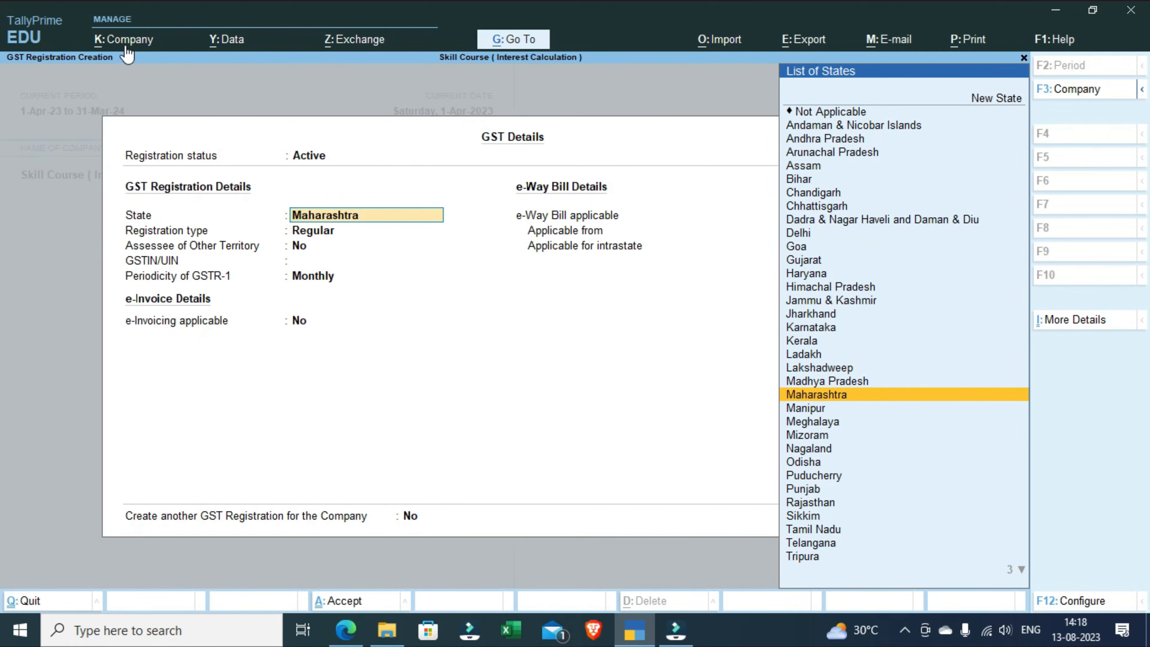
# Step: Keep Maharashtra and the Regular registration type, enter the company's GSTIN and save the GST details with the remaining defaults
pyautogui.press('Return')
pyautogui.press('Return')
pyautogui.press('Return')
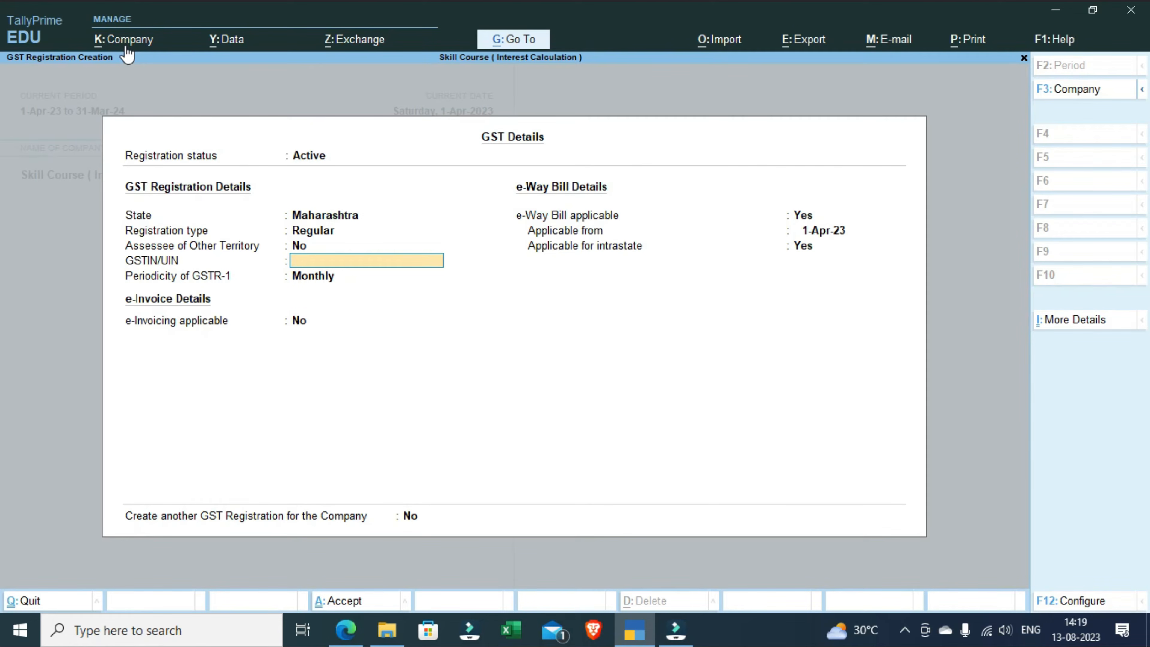
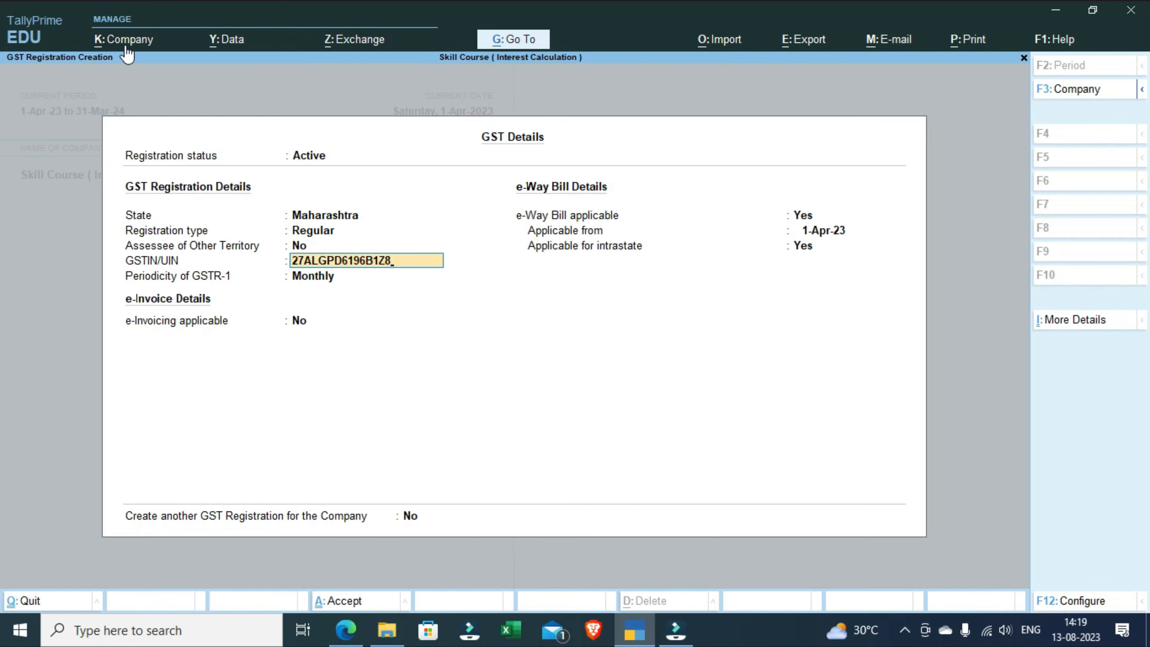
pyautogui.press('Return')
pyautogui.press('Return')
pyautogui.press('Return')
pyautogui.press('Return')
pyautogui.press('Return')
# Step: Keep the GST rate details and TDS options at No and accept the company features
pyautogui.press('Return')
pyautogui.press('Return')
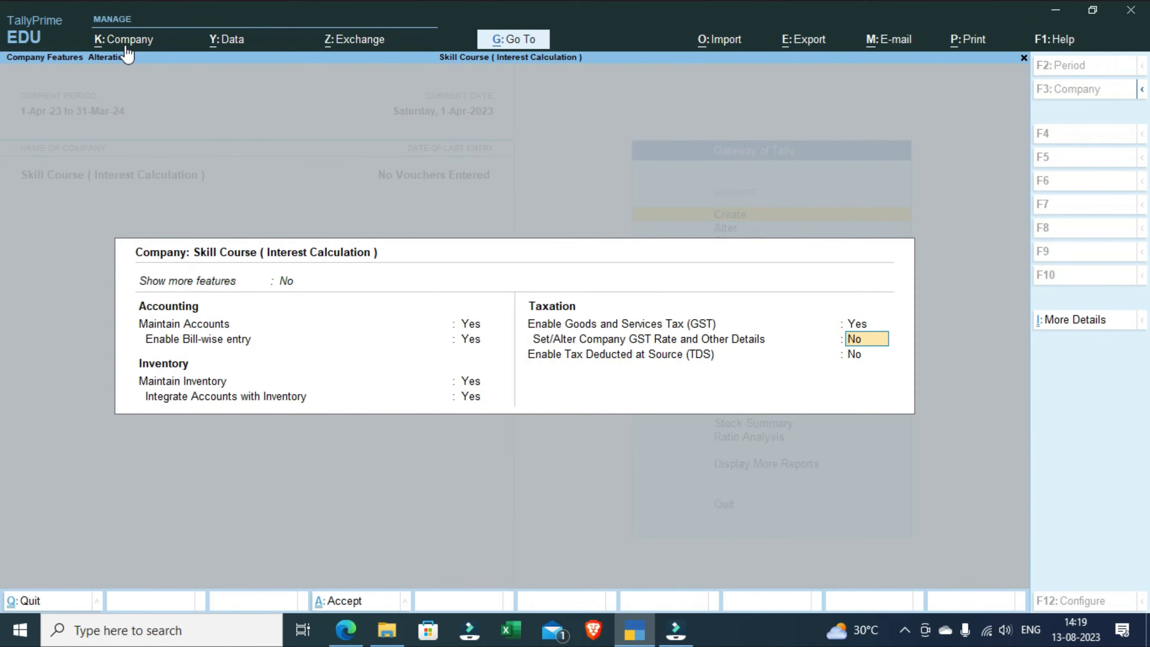
pyautogui.press('Return')
pyautogui.press('Return')
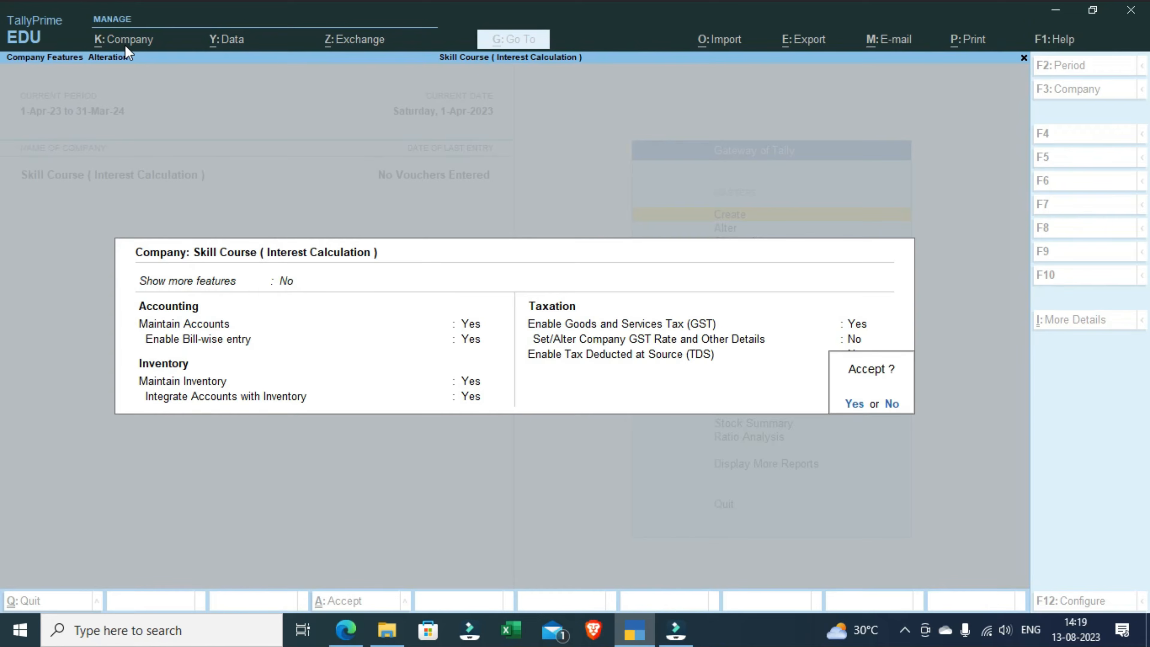
pyautogui.press('Return')
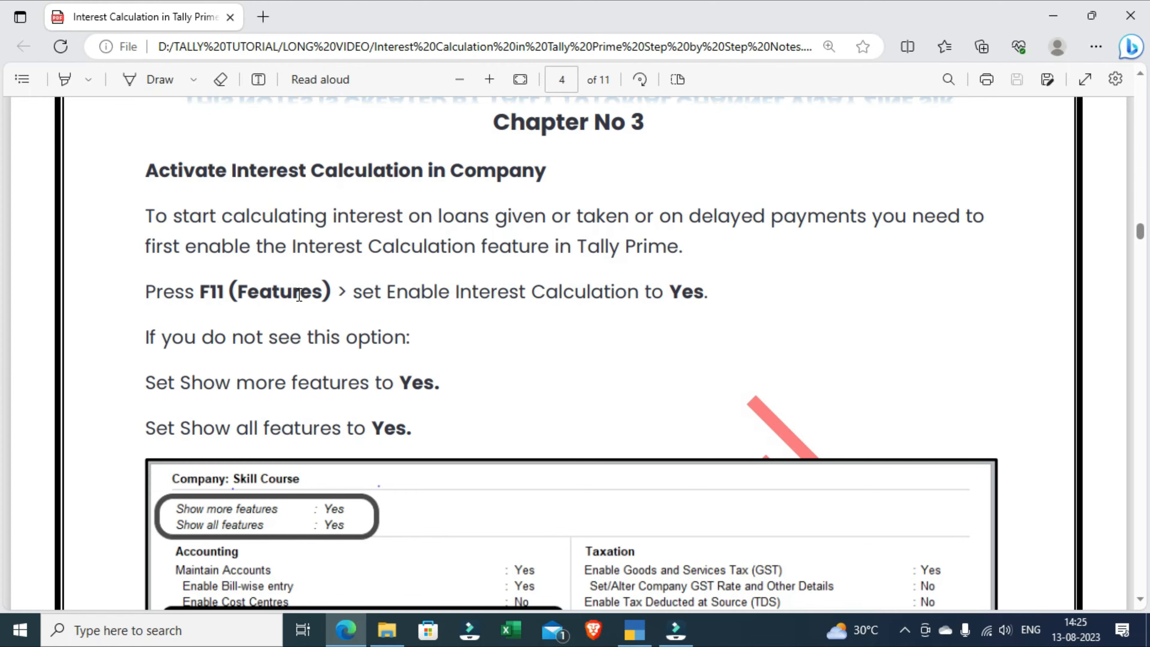
# Step: Switch to TallyPrime, open the company's features and set Show more features to Yes
pyautogui.click(635, 631)
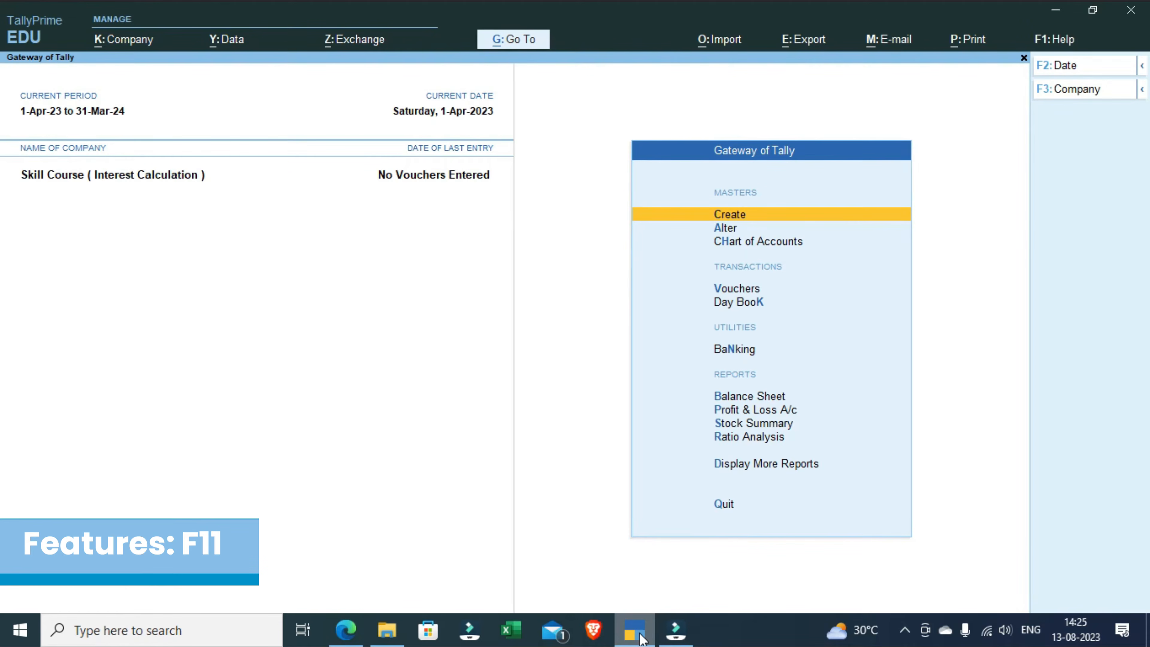
pyautogui.press('F11')
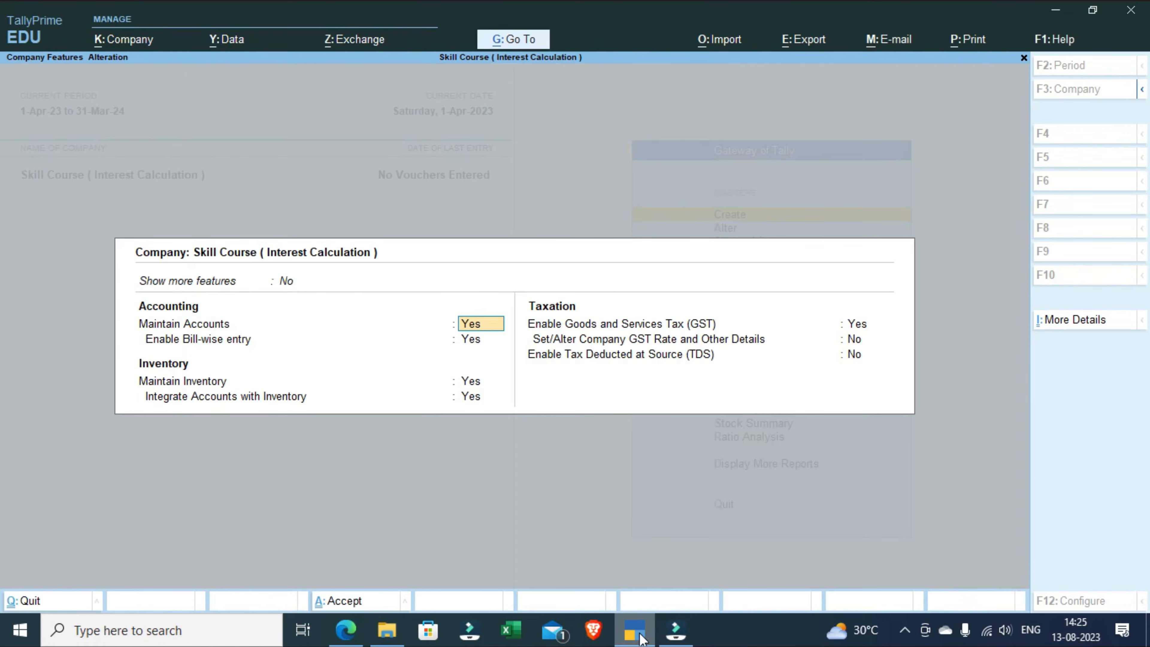
pyautogui.press('Up')
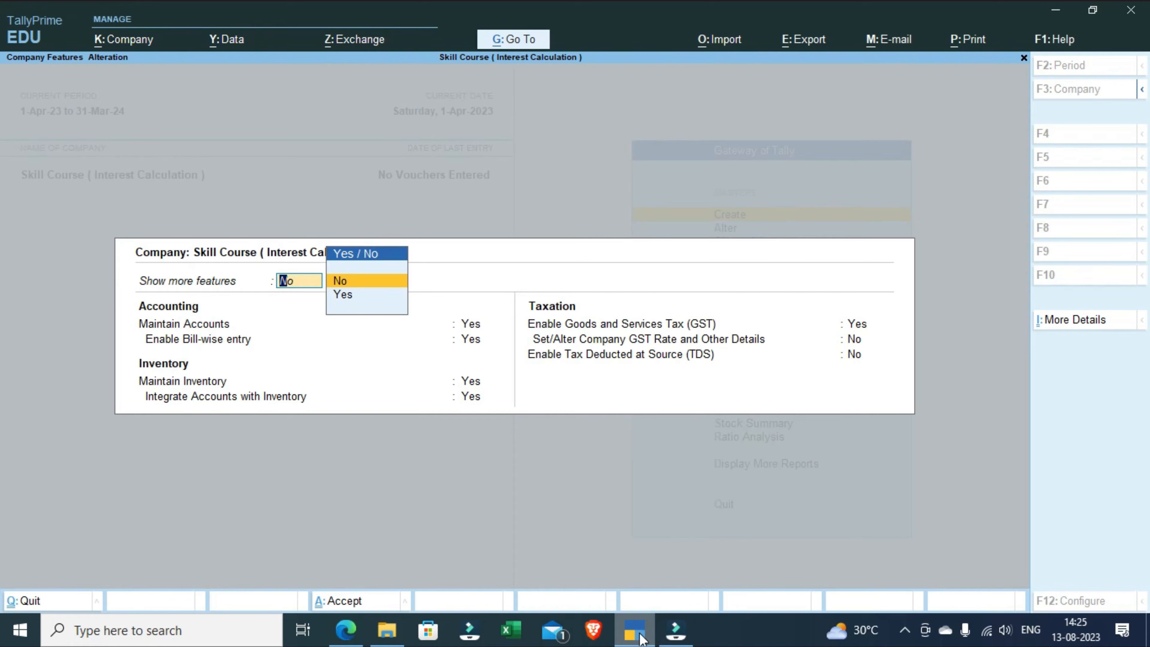
pyautogui.press('Down')
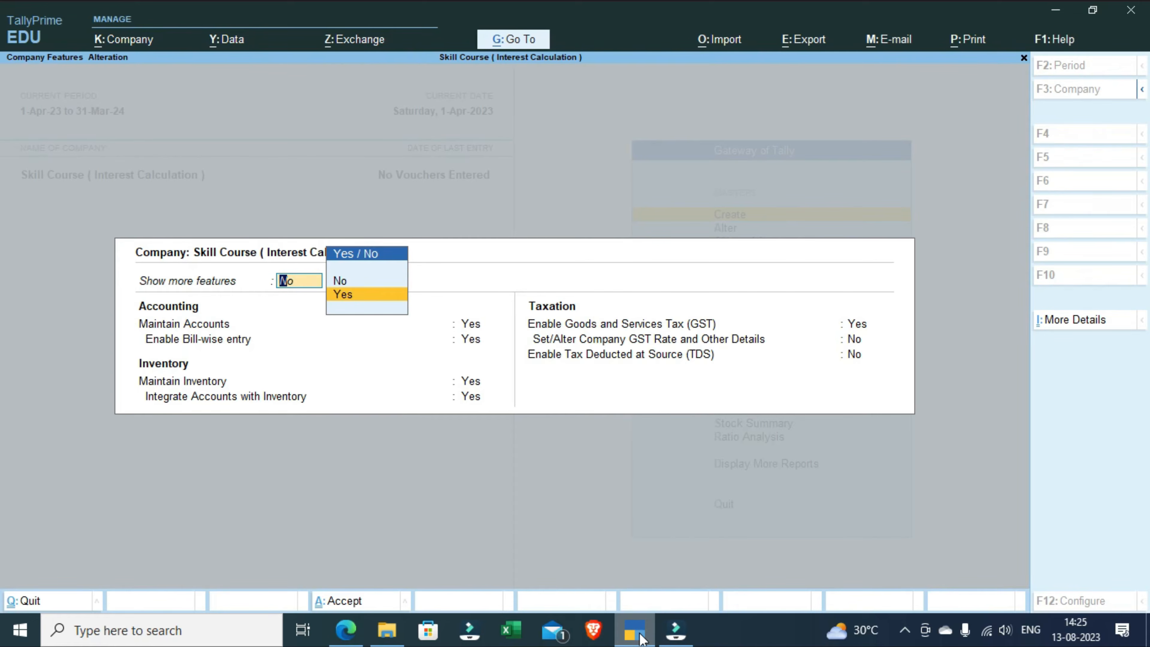
pyautogui.press('Return')
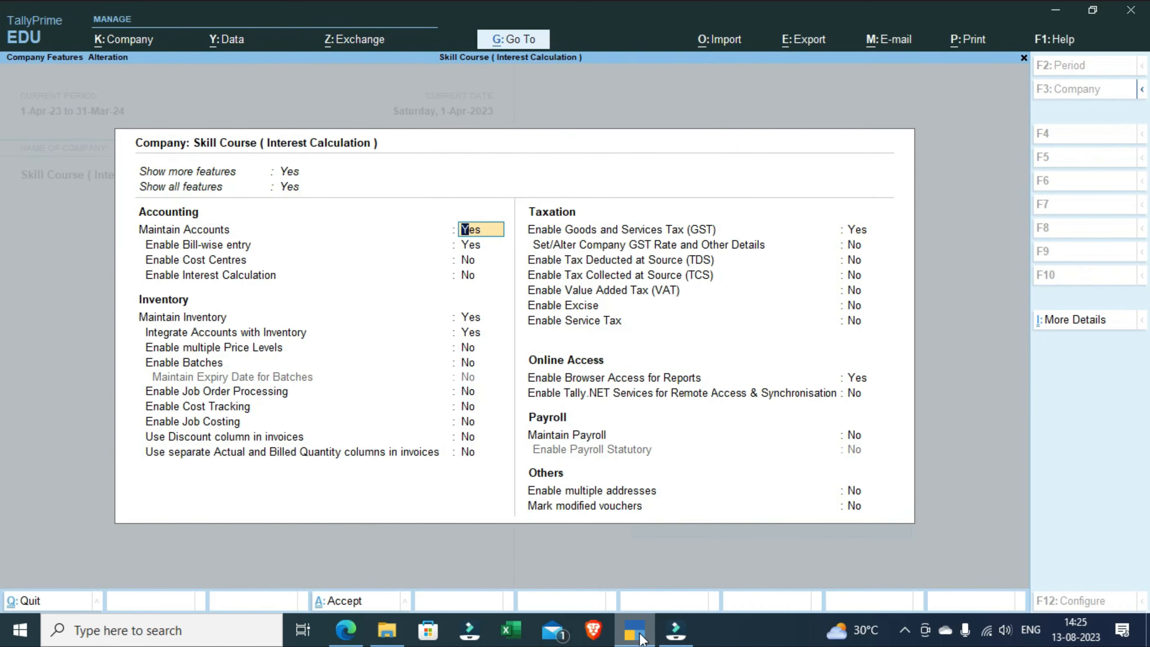
# Step: Set Enable Interest Calculation to Yes for the company and accept the features screen
pyautogui.press('Down')
pyautogui.press('Down')
pyautogui.press('Down')
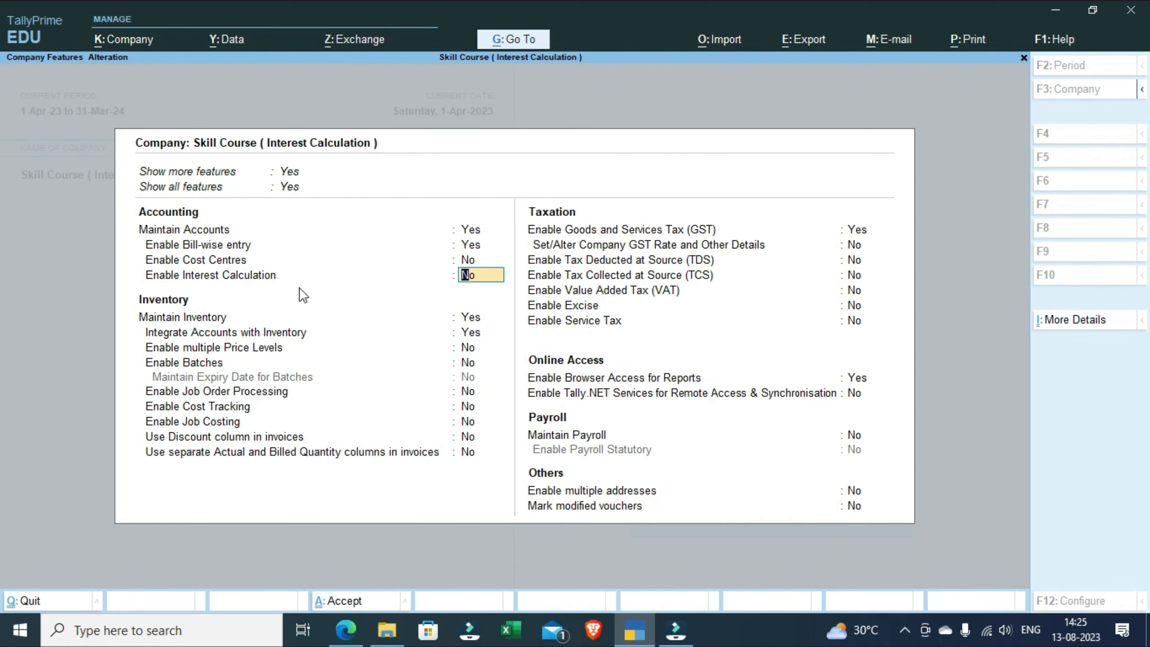
pyautogui.write('y')
pyautogui.press('Return')
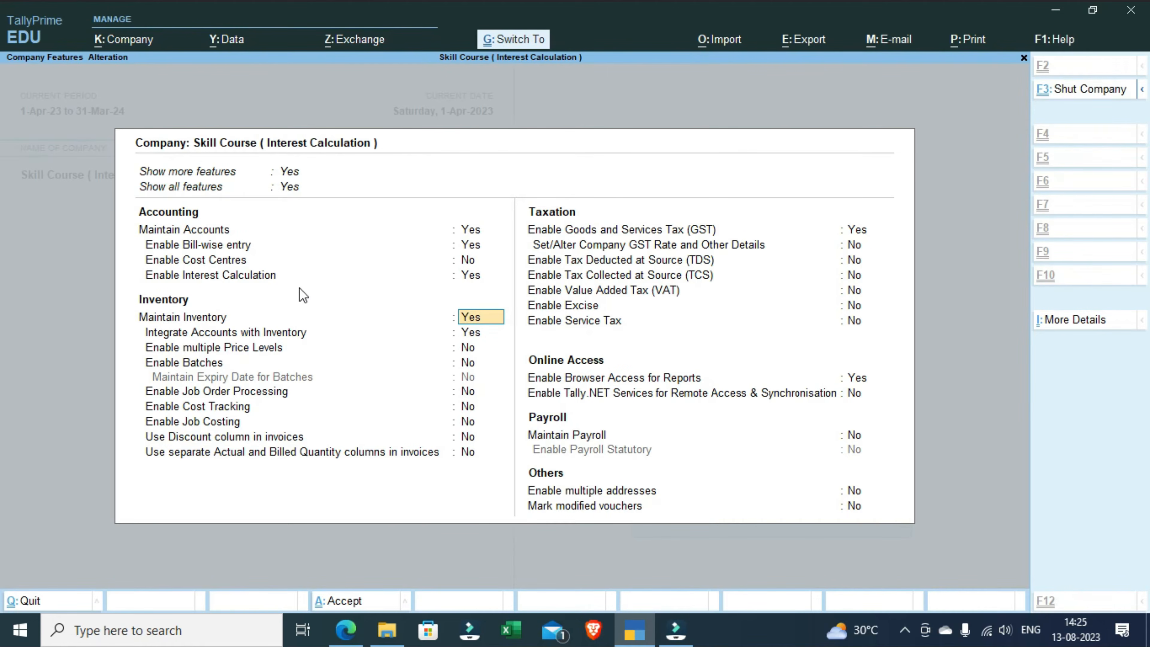
pyautogui.hotkey('ctrl', 'a')
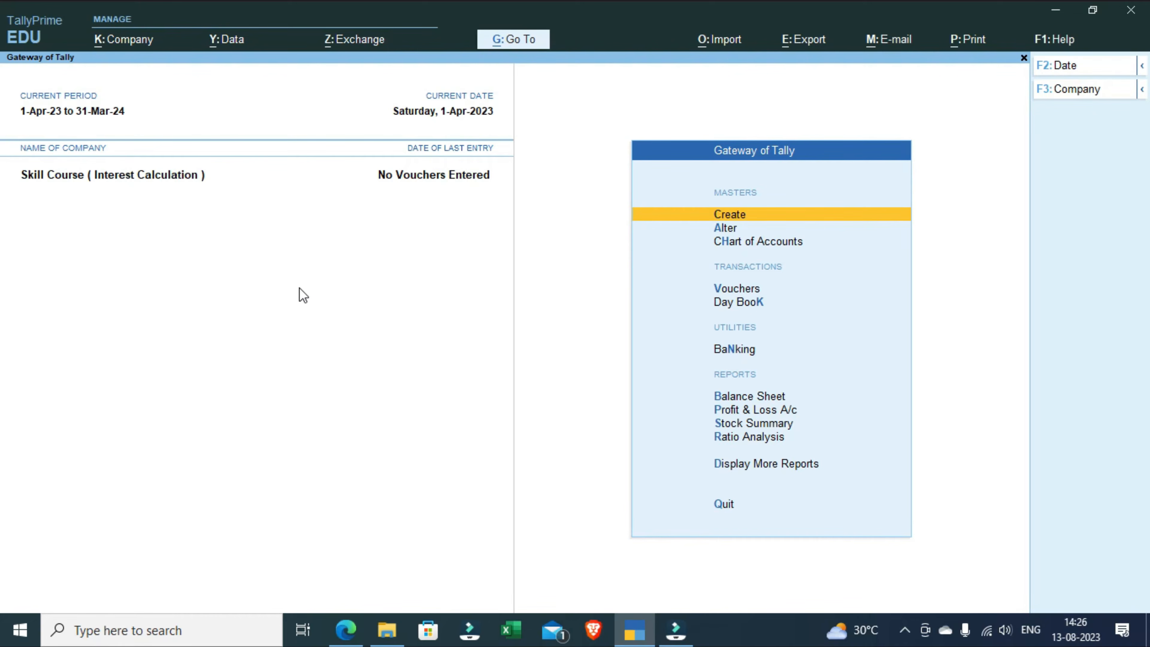
# Step: Check the ledger details in the PDF notes, return to TallyPrime and start a new ledger named ABC Pvt Ltd without an alias
pyautogui.hotkey('alt', 'Tab')
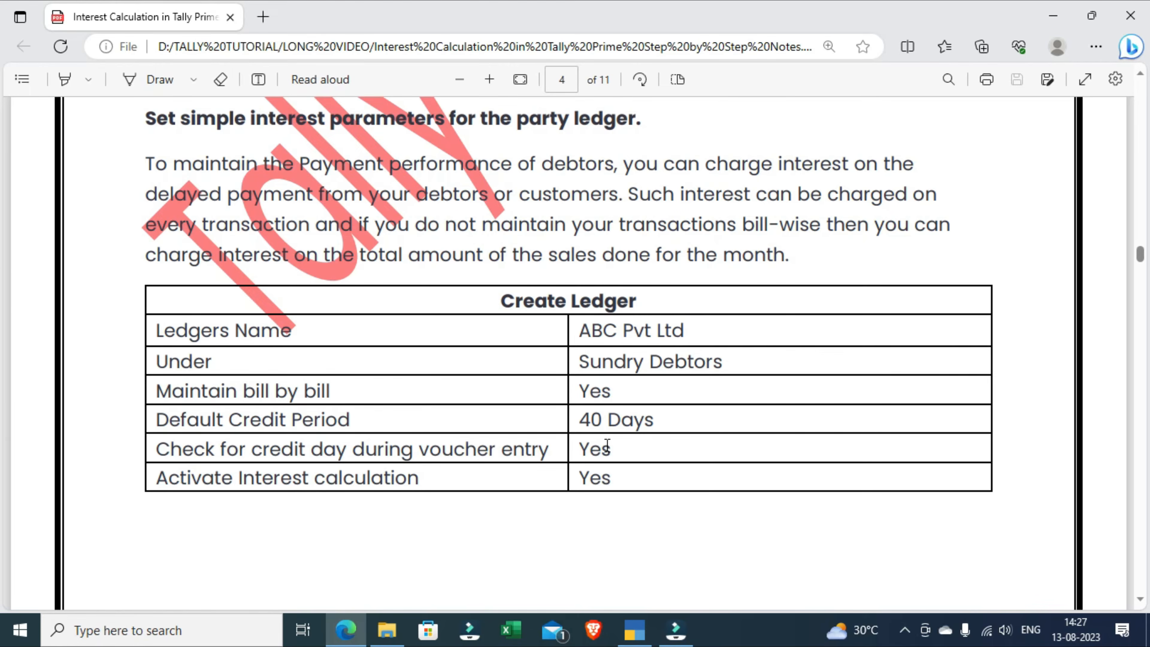
pyautogui.click(633, 631)
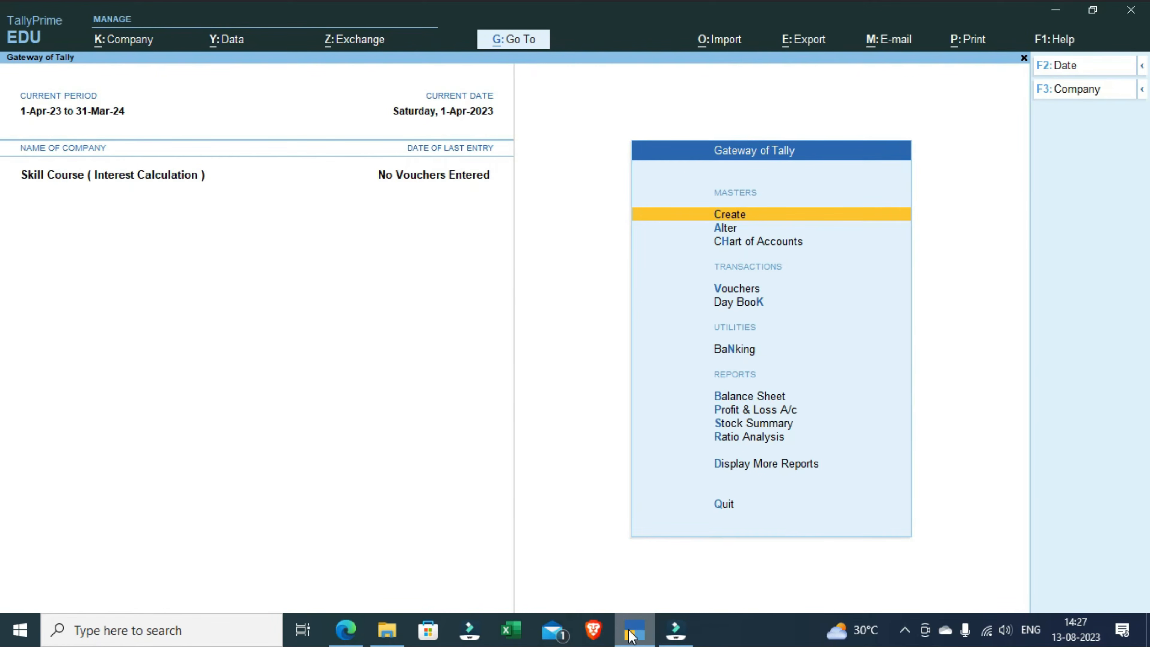
pyautogui.press('Return')
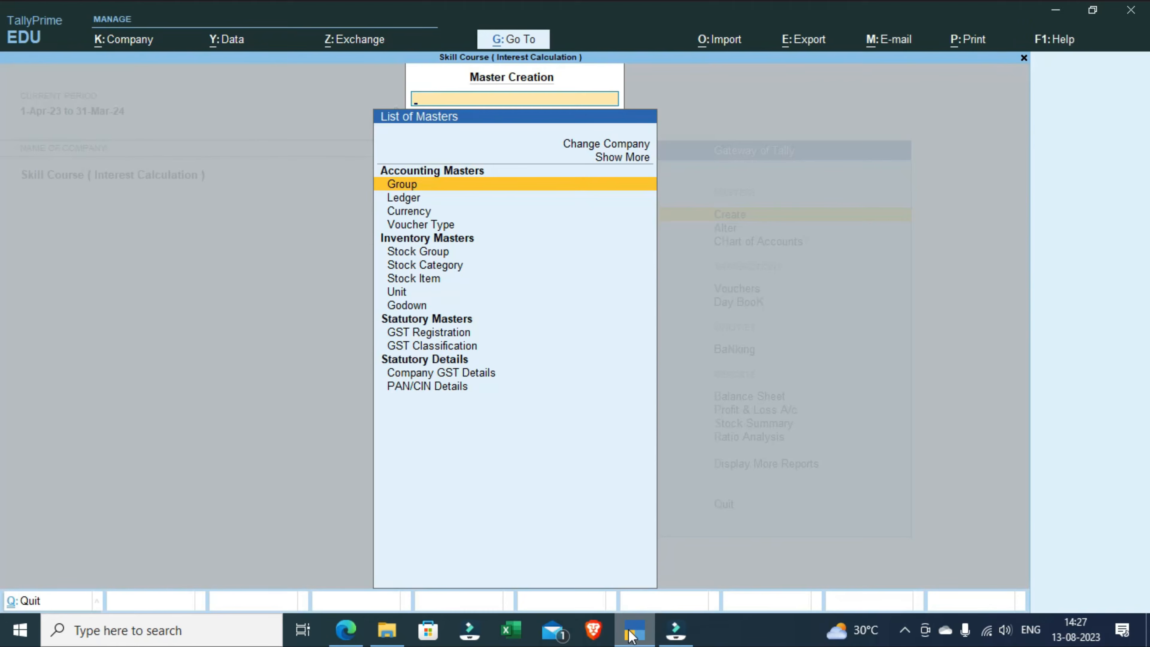
pyautogui.press('Down')
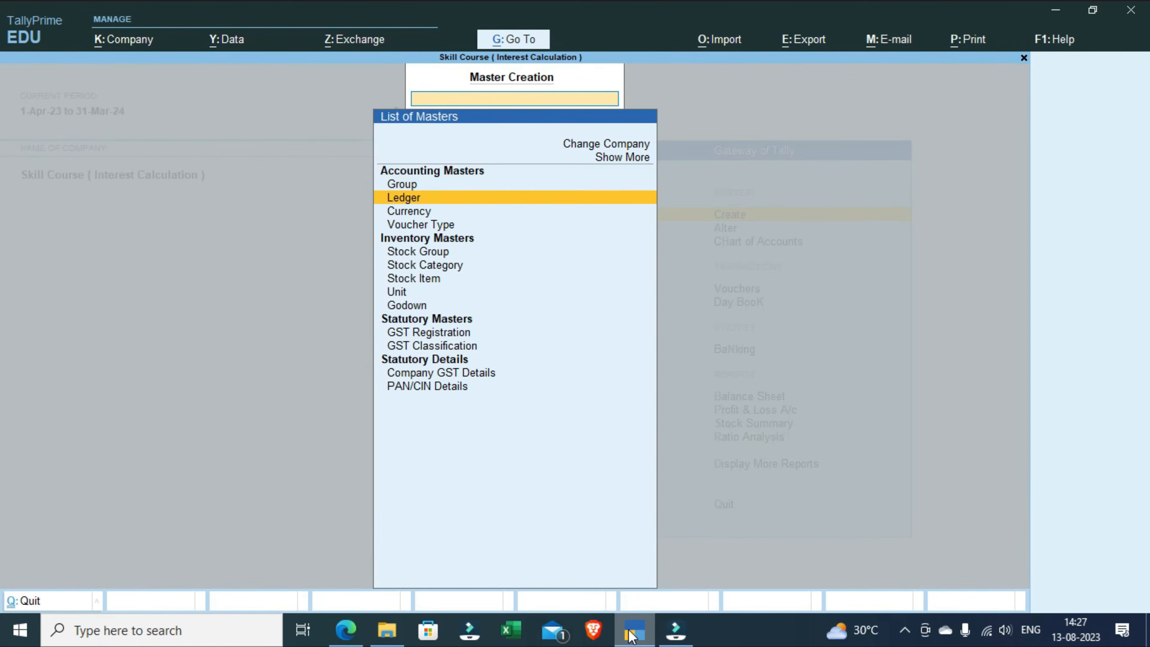
pyautogui.press('Return')
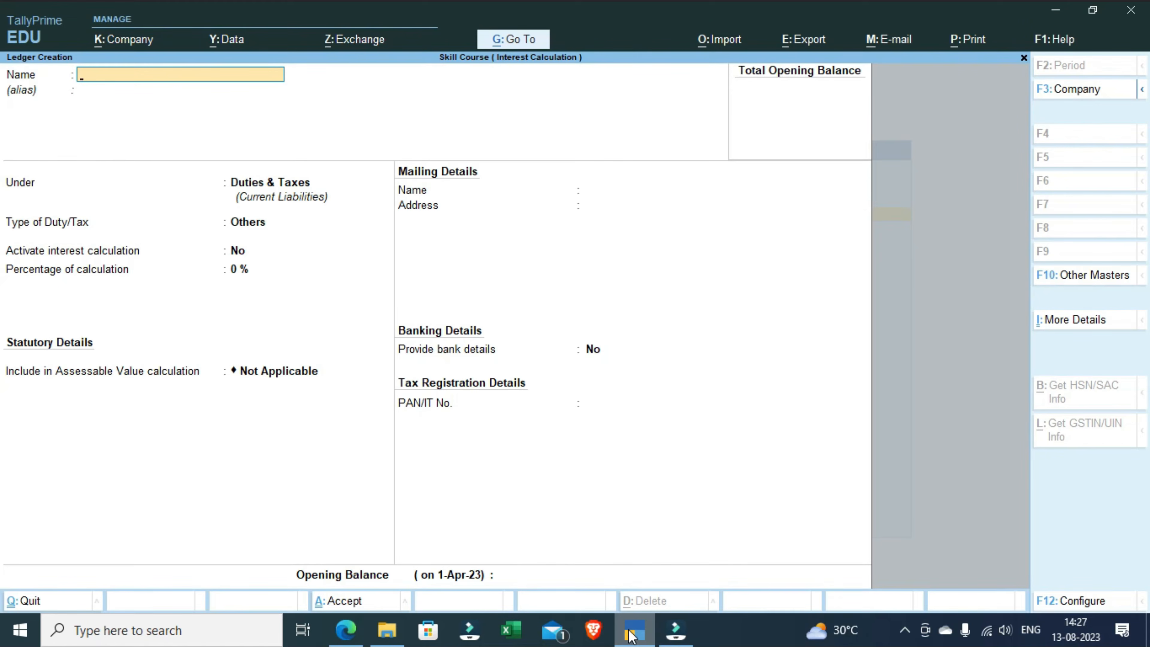
pyautogui.write('ABC Pvt Ltd')
pyautogui.press('Return')
pyautogui.press('Return')
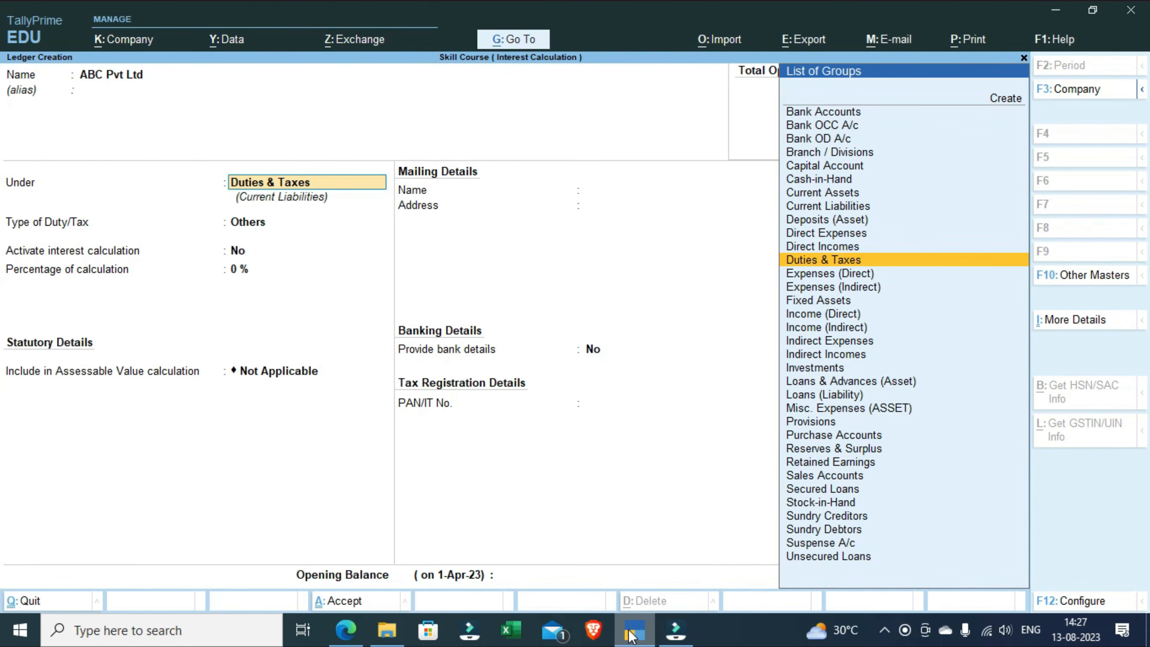
# Step: Place the ABC Pvt Ltd ledger under the Sundry Debtors group
pyautogui.write('Sun')
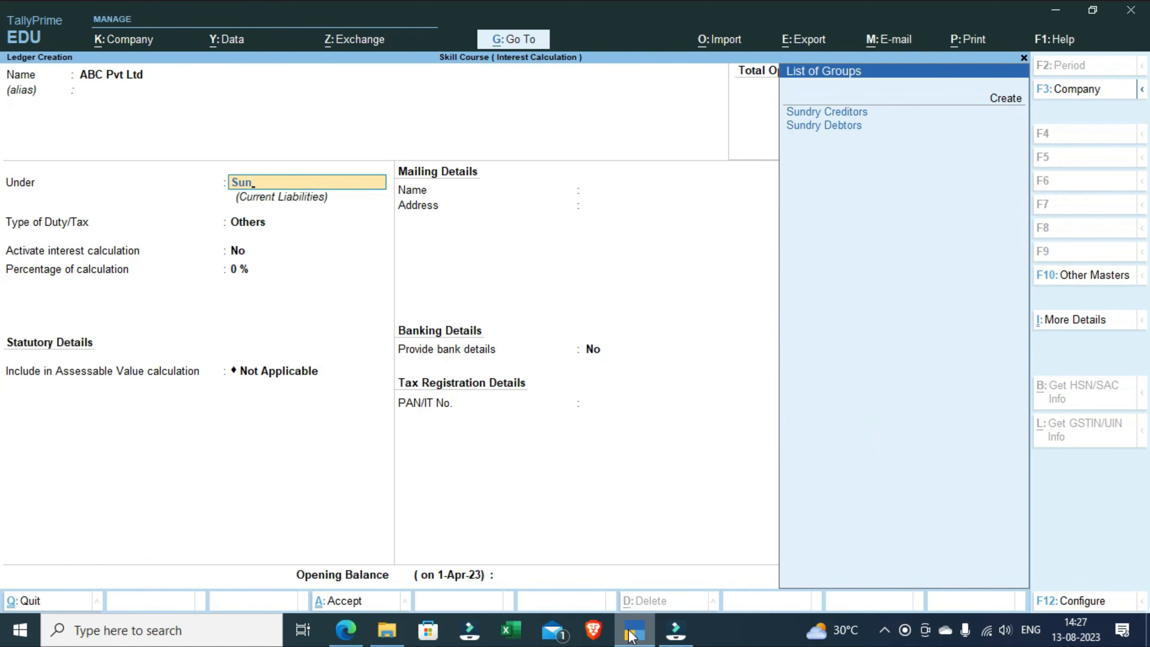
pyautogui.press('Down')
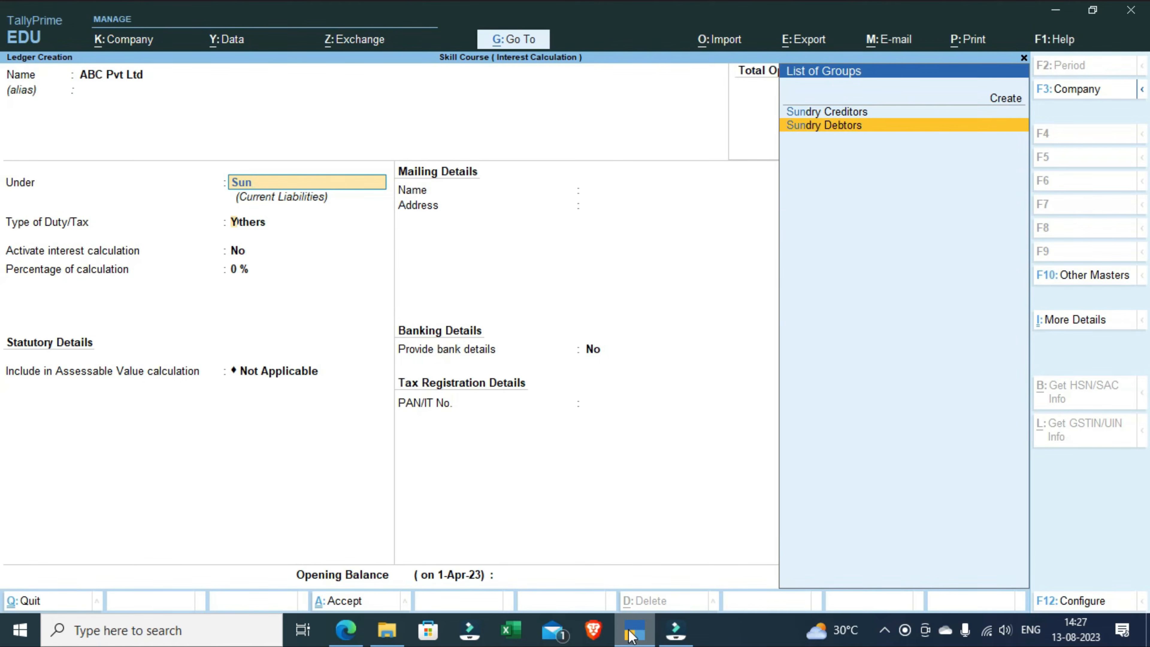
pyautogui.press('Return')
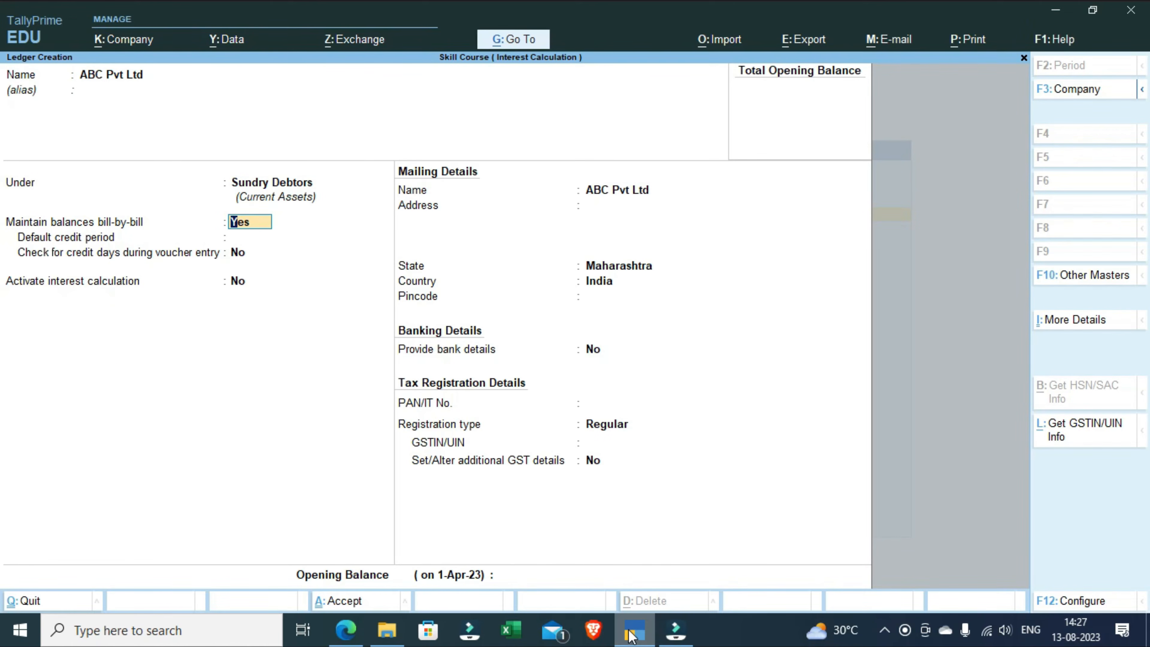
# Step: Keep bill-by-bill balances at Yes, set the default credit period to 40 days and check for credit days during voucher entry to Yes
pyautogui.press('Return')
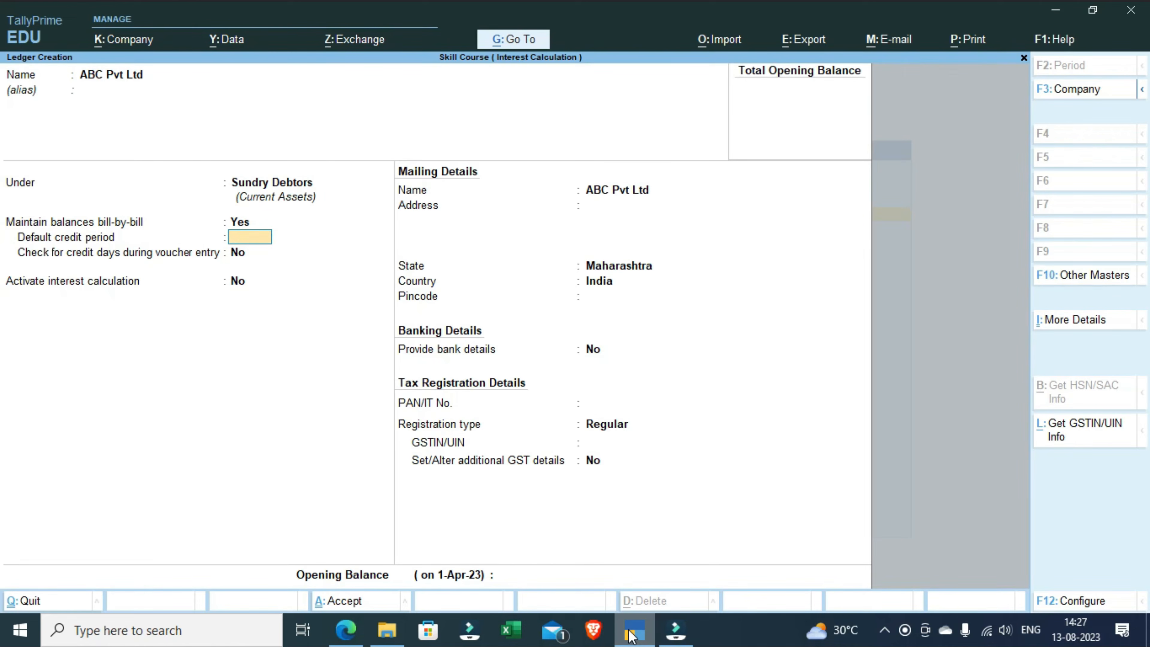
pyautogui.write('40')
pyautogui.press('Return')
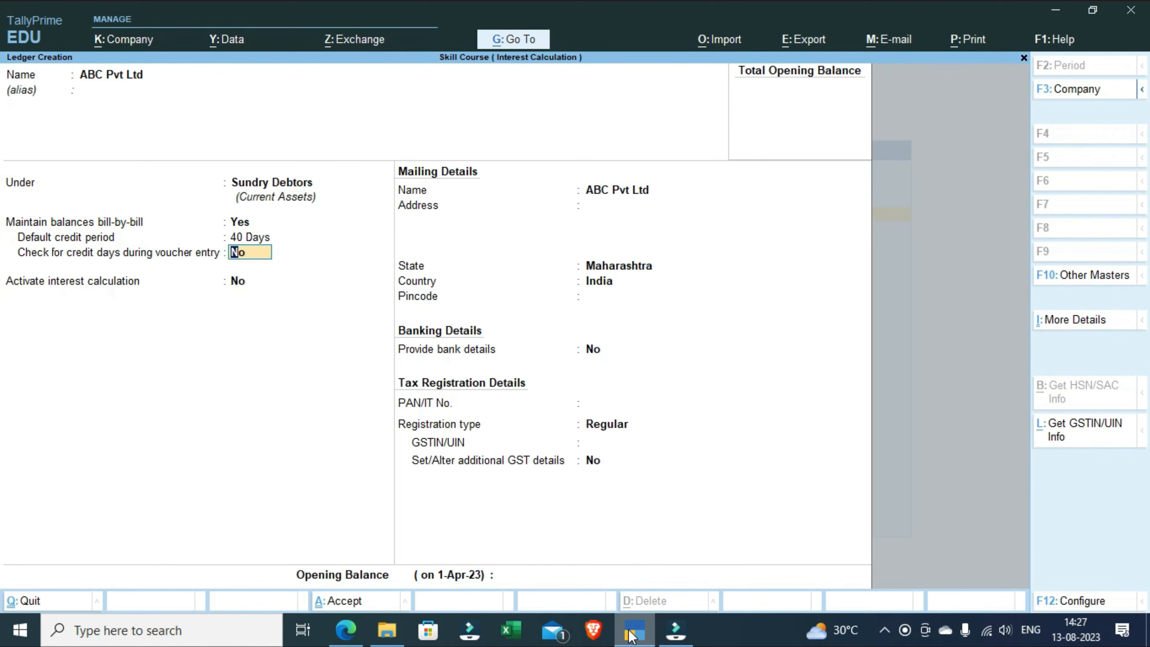
pyautogui.write('y')
pyautogui.press('Return')
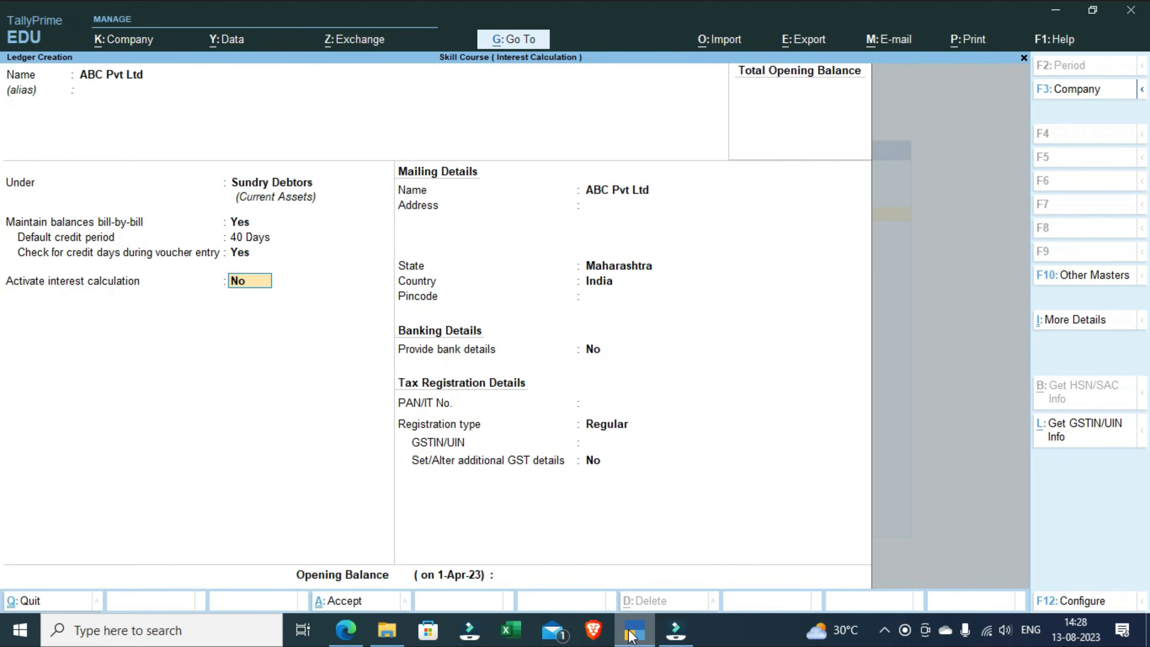
# Step: Activate interest calculation for the ledger and set Use advance interest parameters to Yes in the interest configuration
pyautogui.write('y')
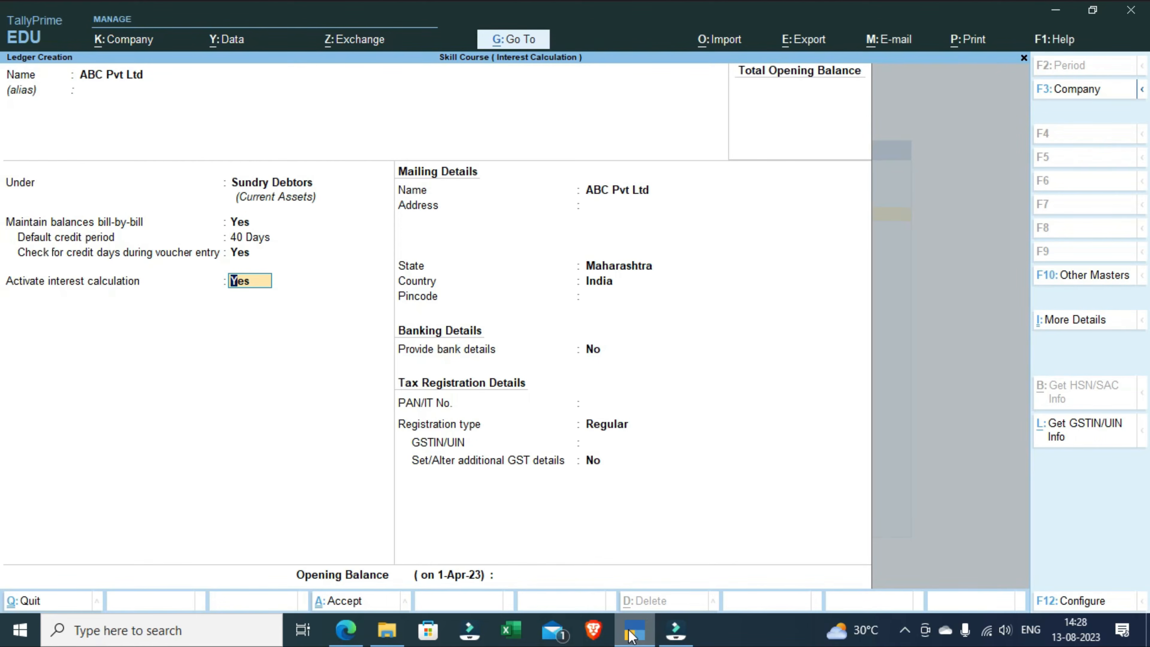
pyautogui.press('Return')
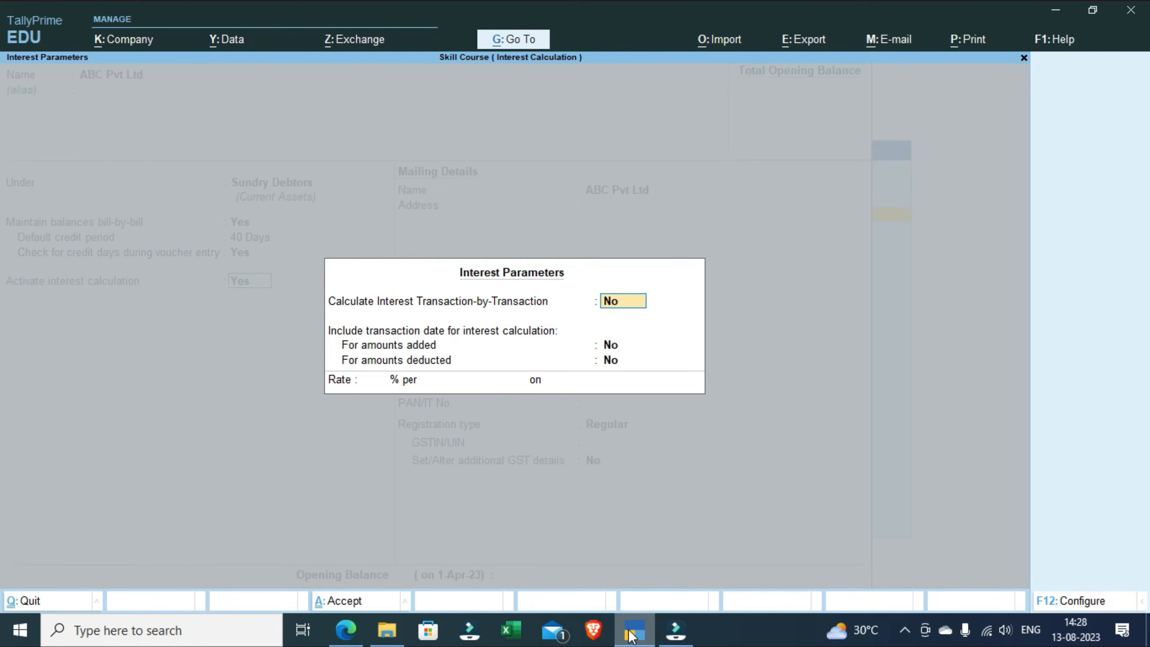
pyautogui.click(1097, 602)
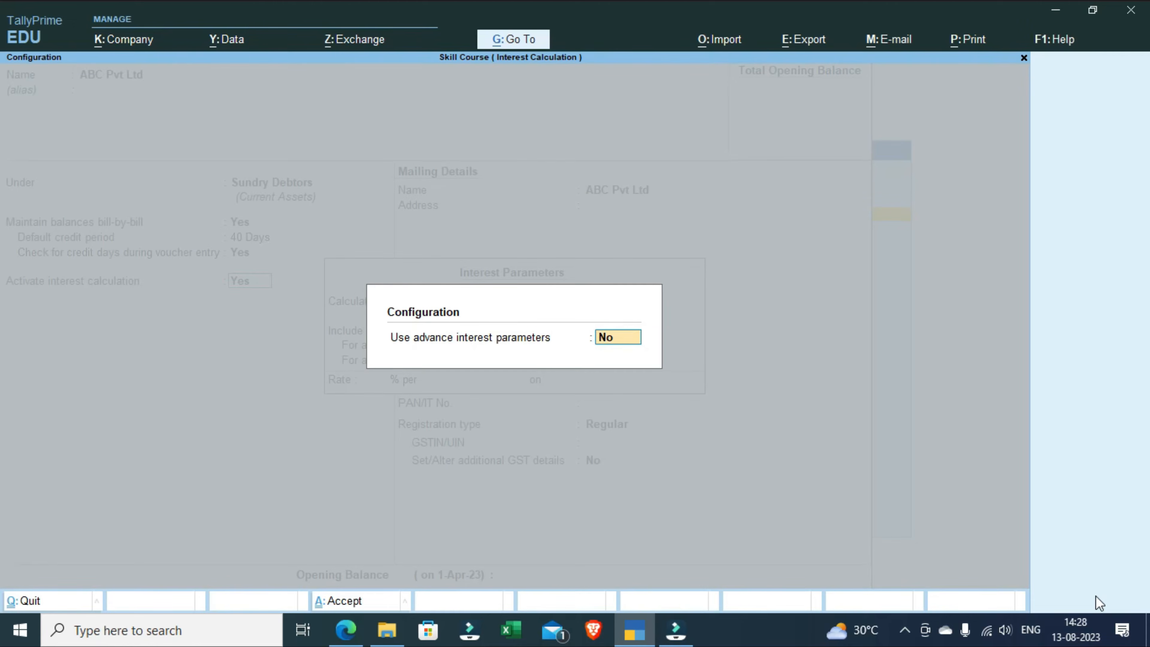
pyautogui.write('y')
pyautogui.press('Return')
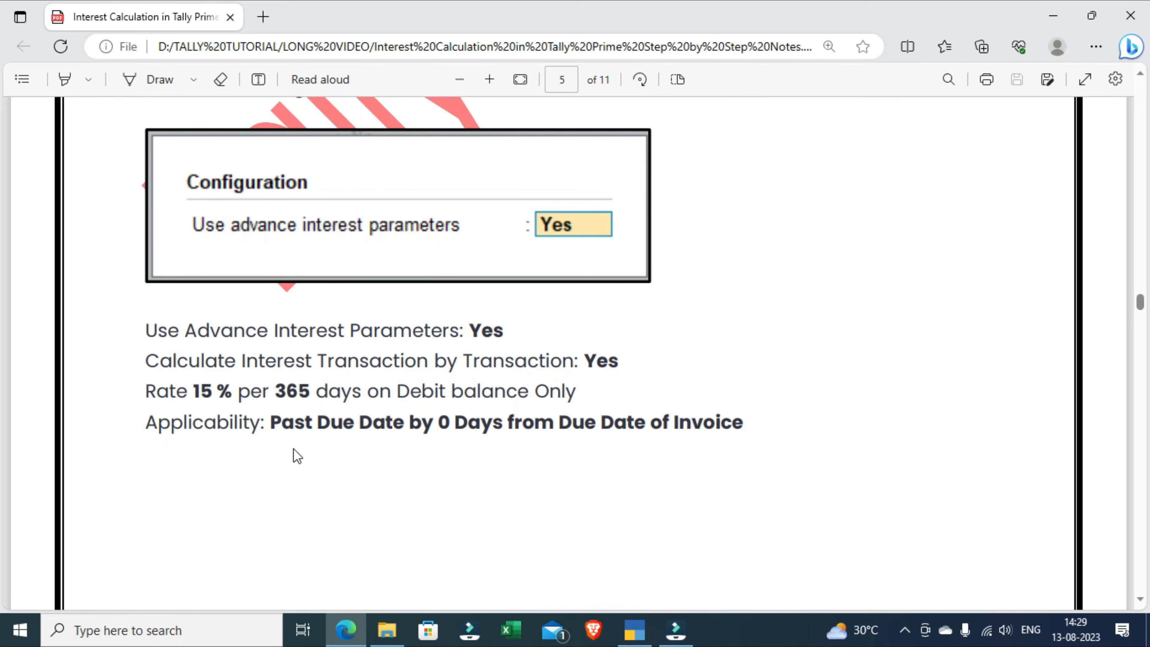
# Step: Switch back to TallyPrime and set Calculate Interest Transaction-by-Transaction to Yes, keeping the override and transaction date options at No
pyautogui.click(634, 634)
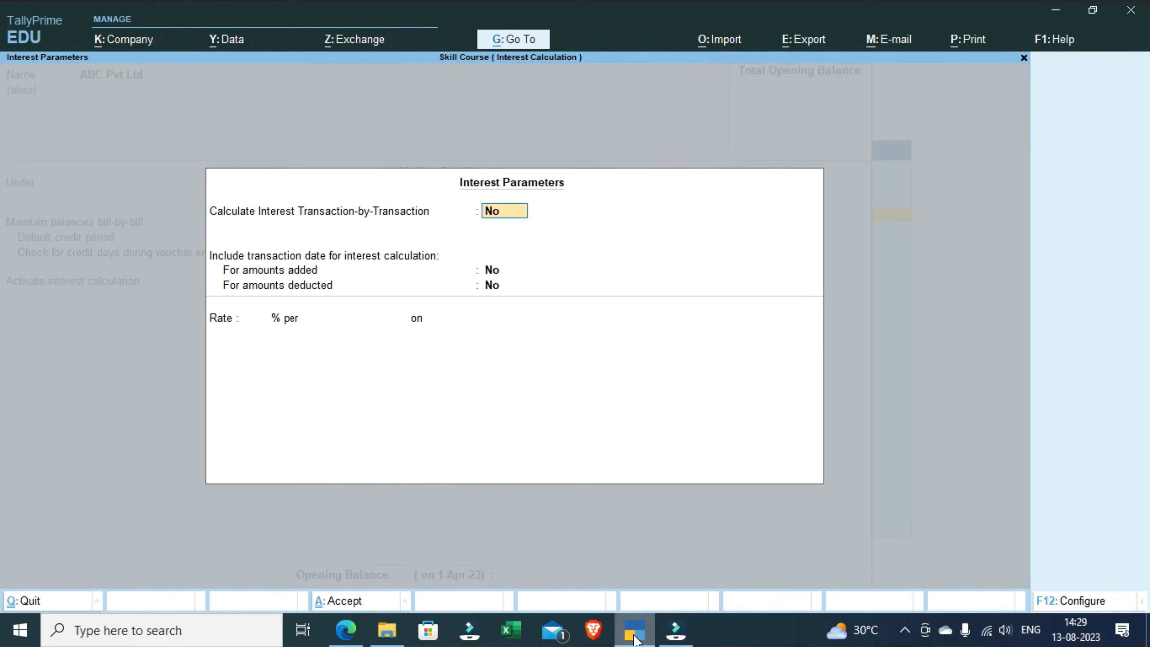
pyautogui.write('y')
pyautogui.press('Return')
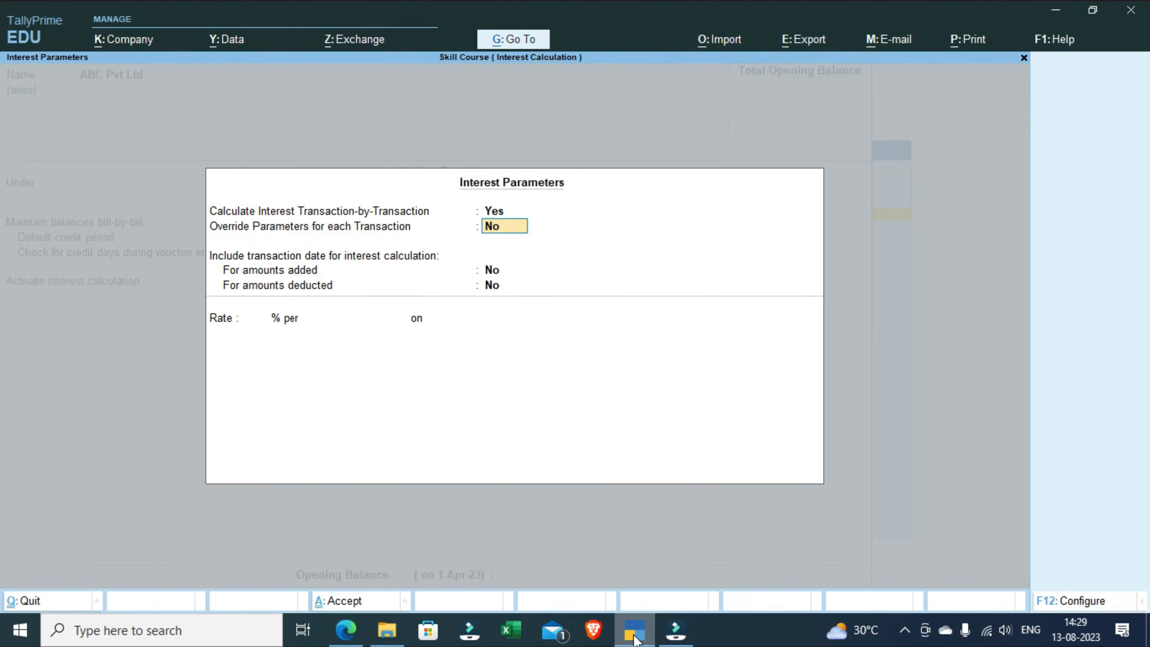
pyautogui.press('Return')
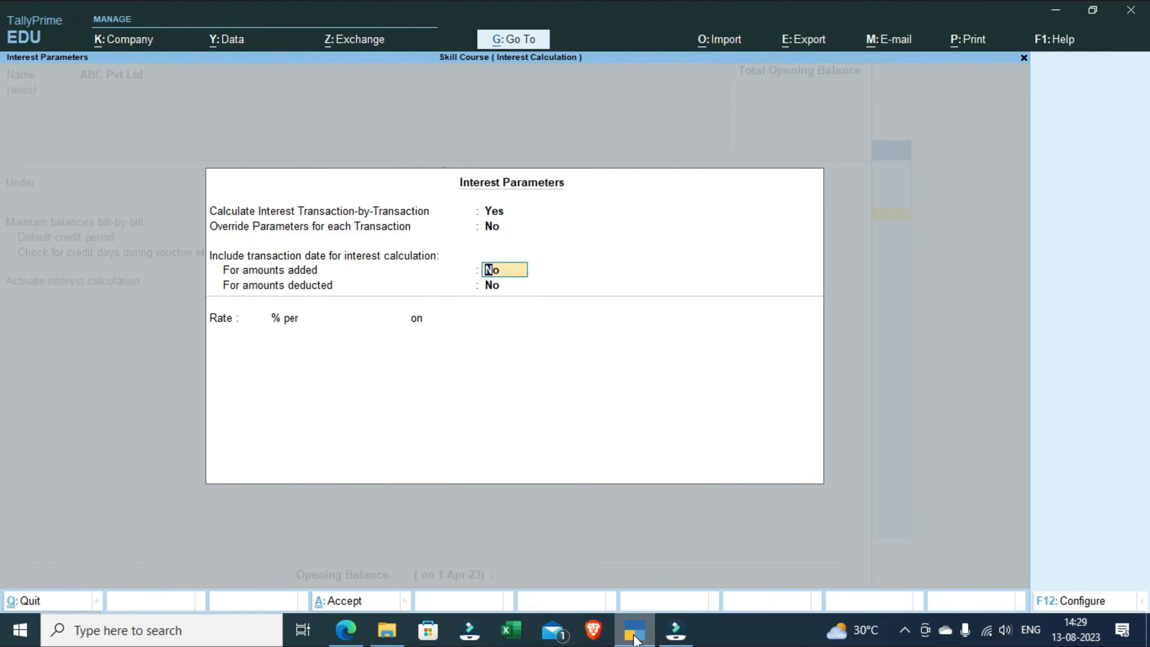
pyautogui.press('Return')
# Step: Set the ledger's interest rate to 15 % per 365-Day Year
pyautogui.press('Return')
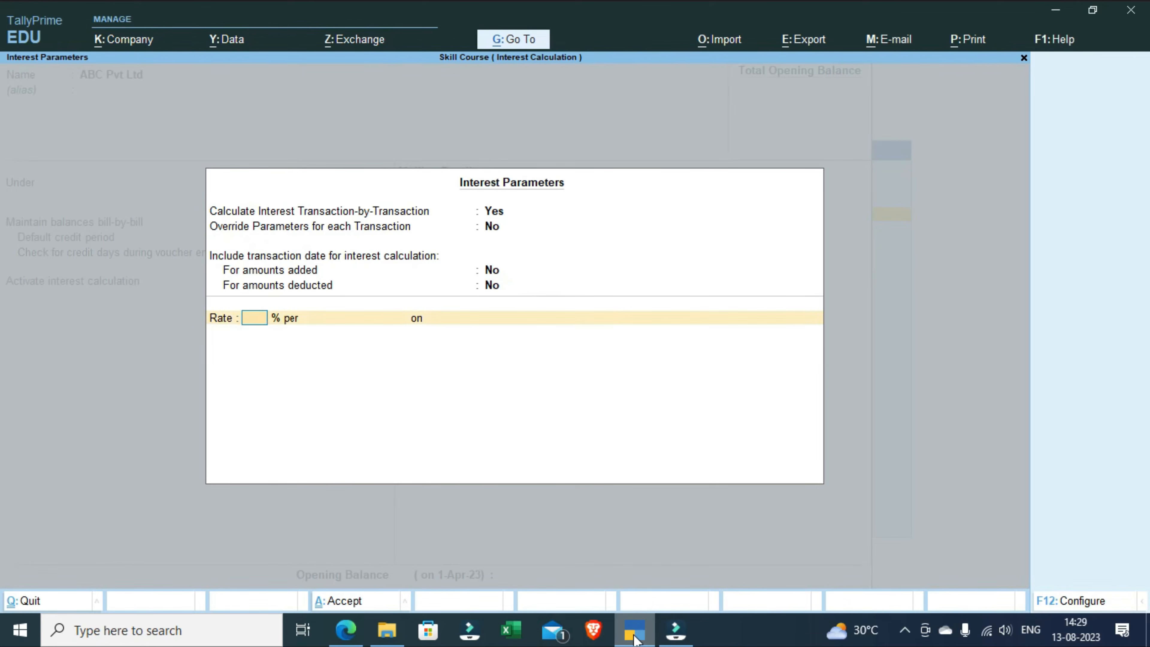
pyautogui.write('15')
pyautogui.press('Return')
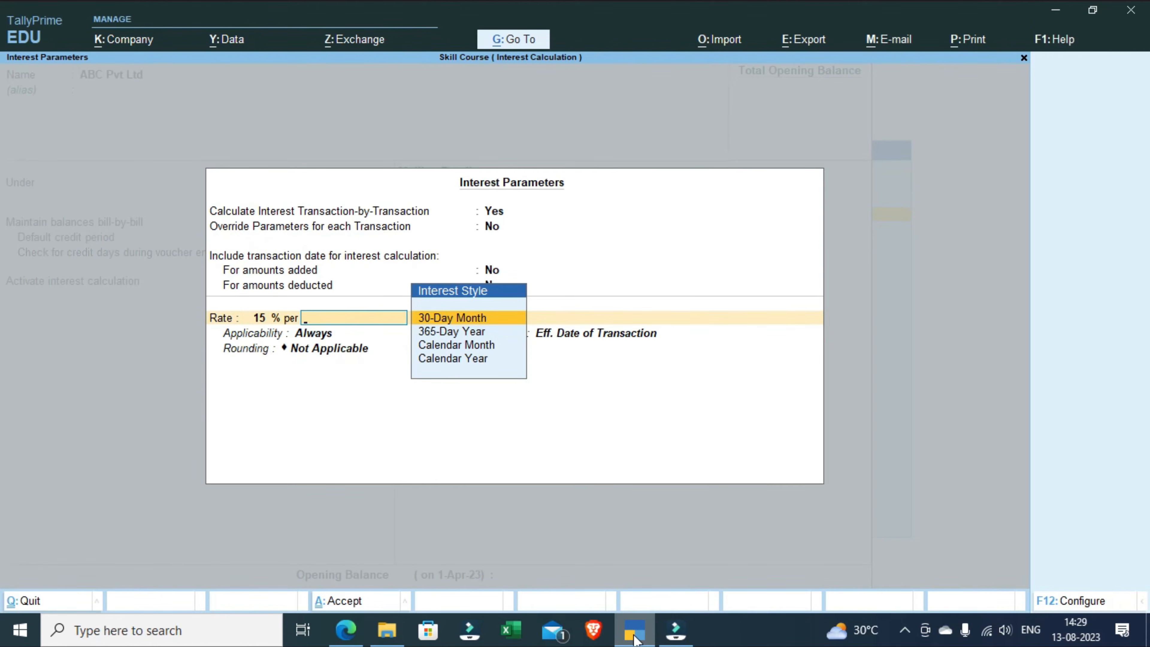
pyautogui.press('Down')
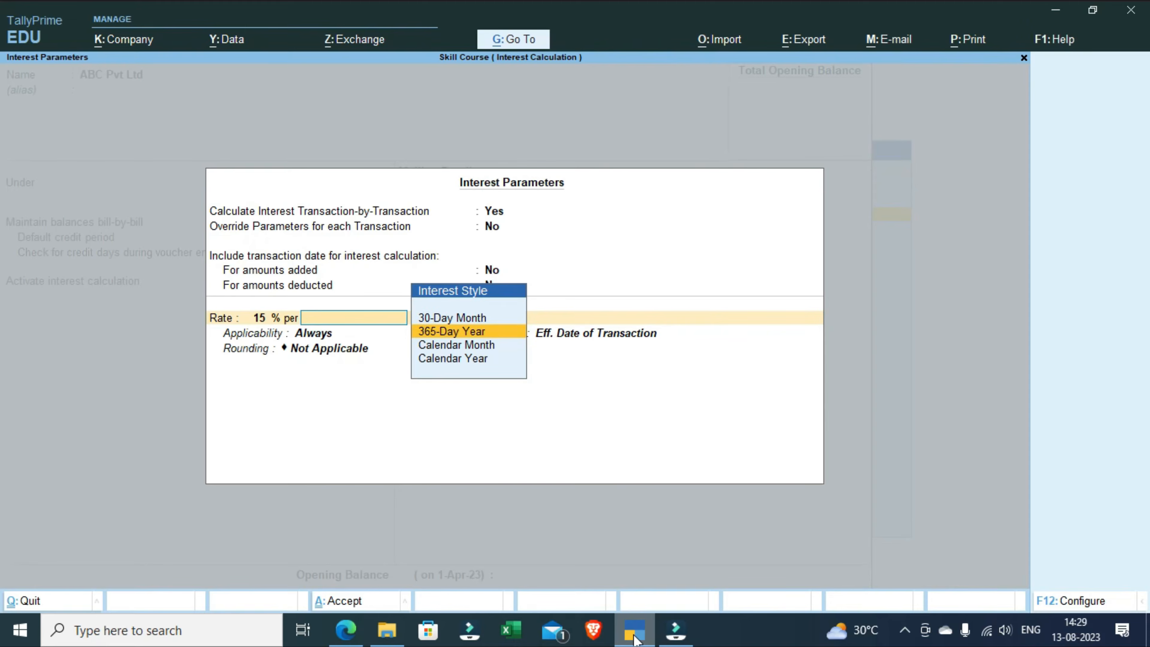
pyautogui.press('Return')
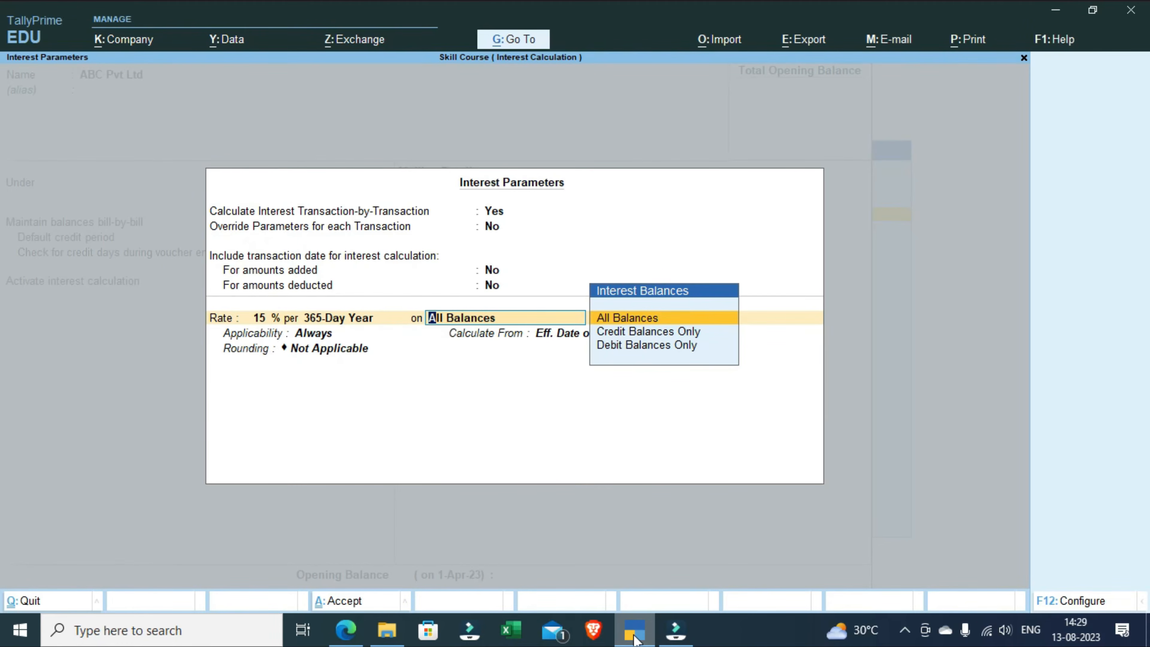
# Step: Charge the interest on Debit Balances Only and set its applicability to Past Due Date
pyautogui.press('Down')
pyautogui.press('Down')
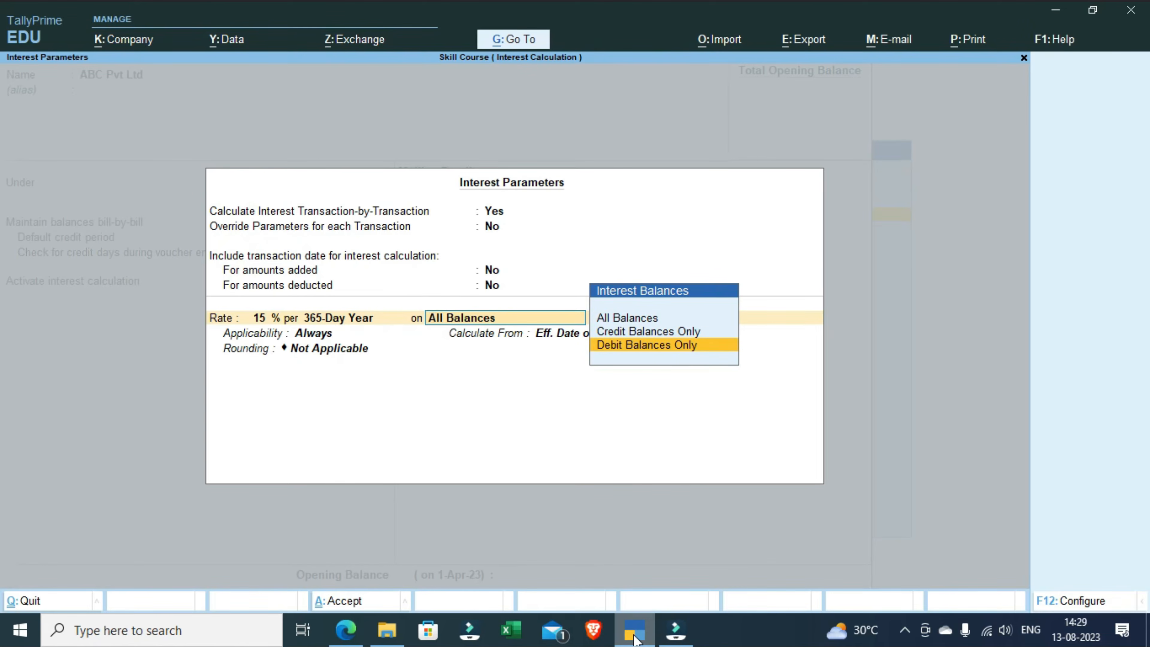
pyautogui.press('Return')
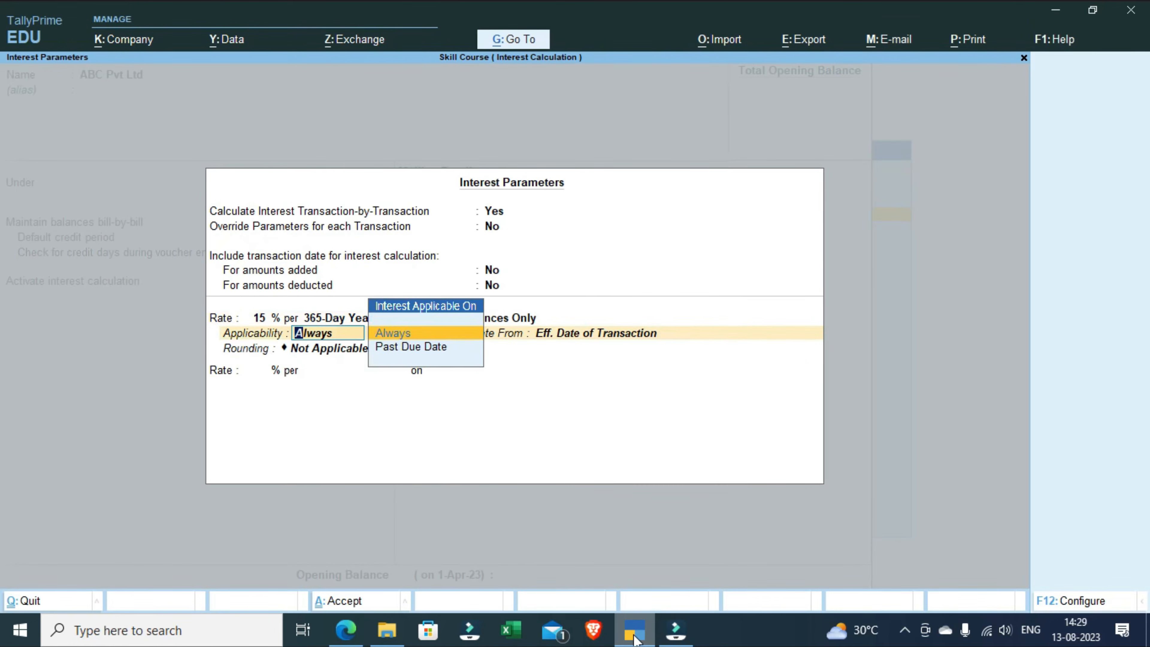
pyautogui.press('Down')
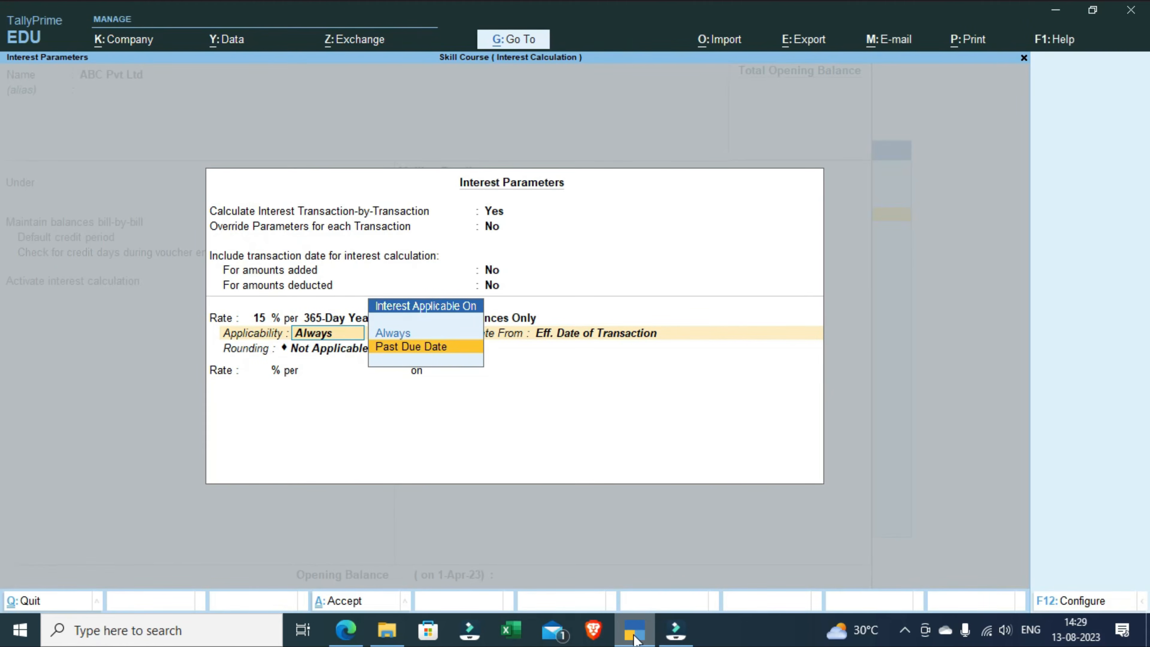
pyautogui.press('Return')
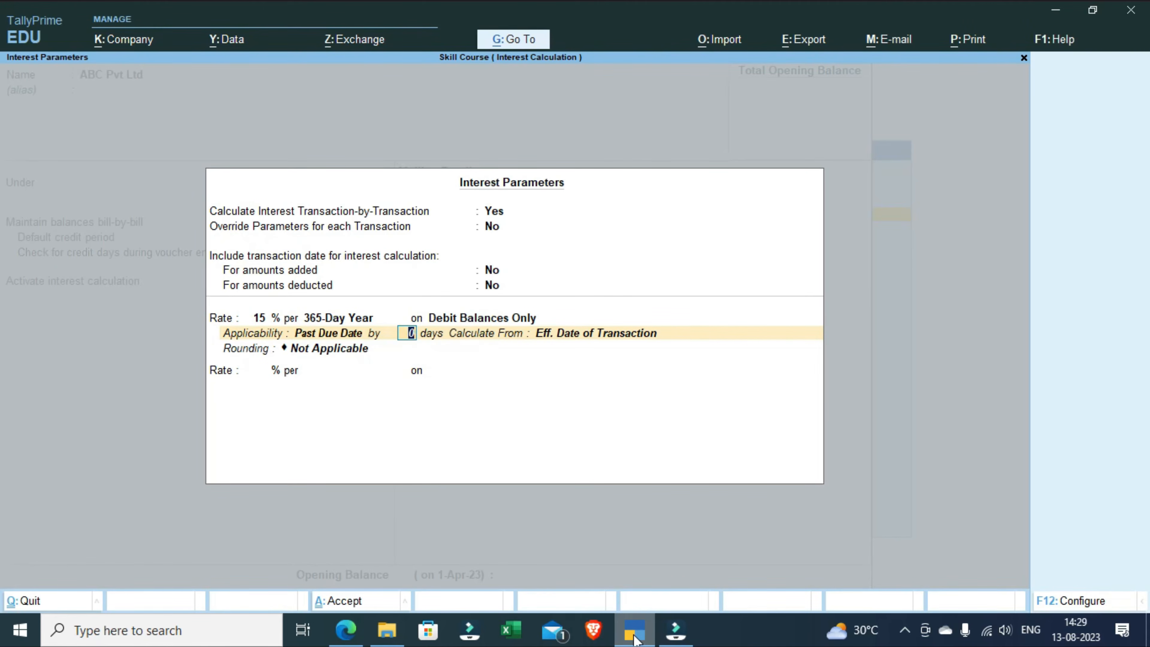
# Step: Calculate the ledger's interest from Due Date of Invoice/Ref, past due by 0 days, with rounding Not Applicable, and finish the interest parameters
pyautogui.press('Return')
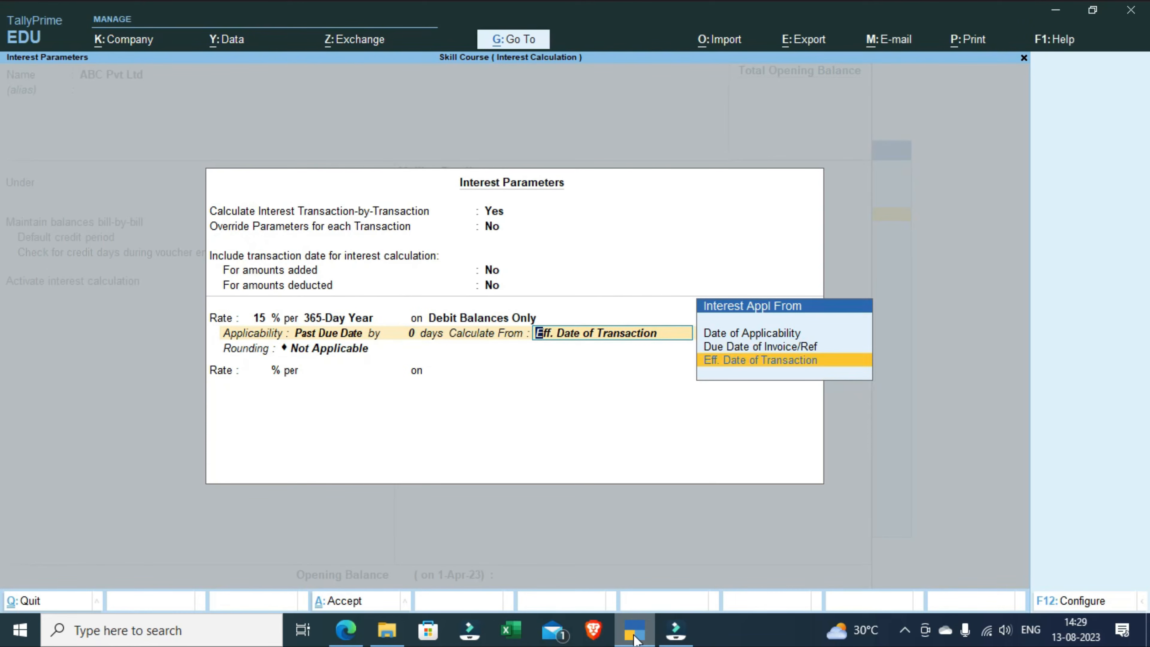
pyautogui.press('Up')
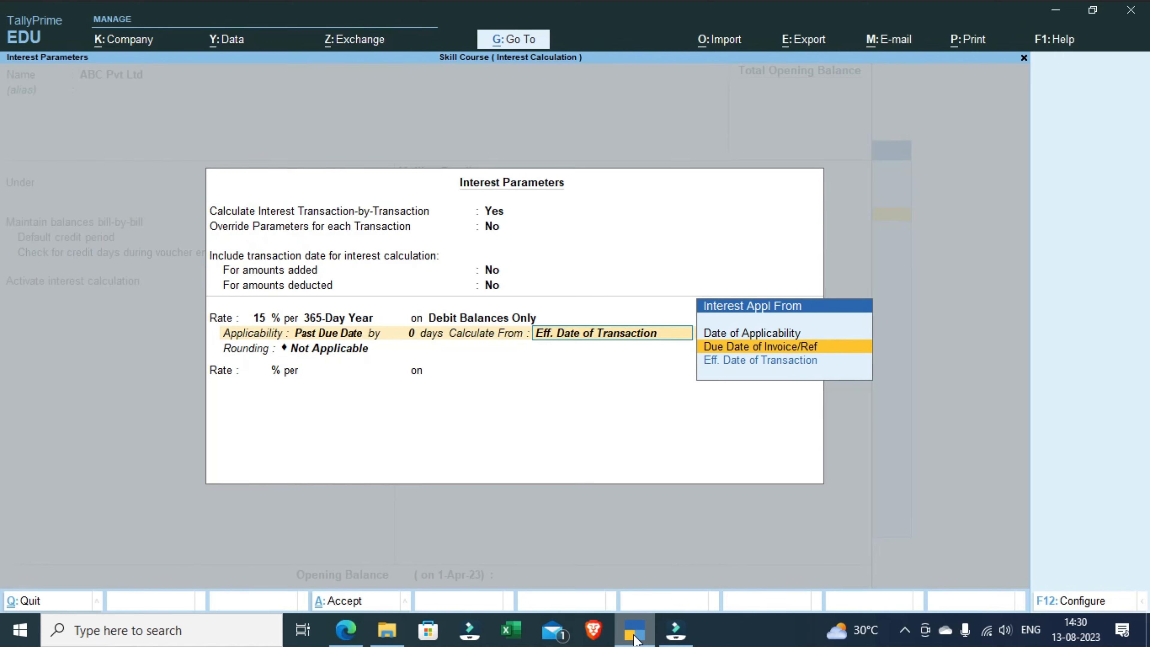
pyautogui.press('Return')
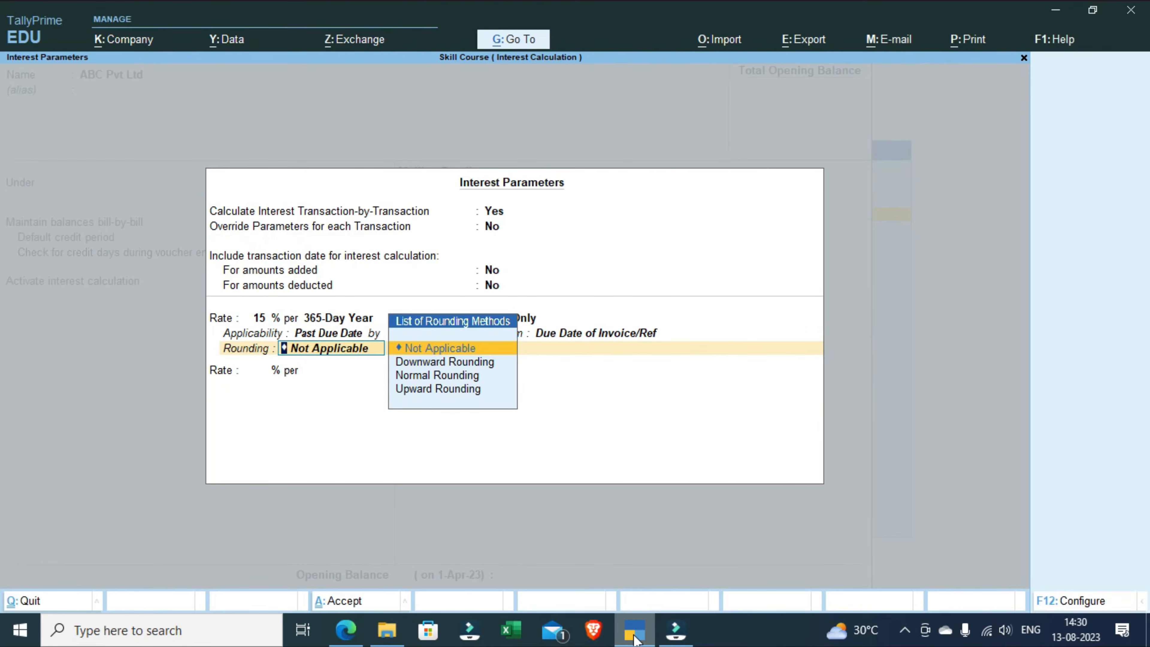
pyautogui.press('Down')
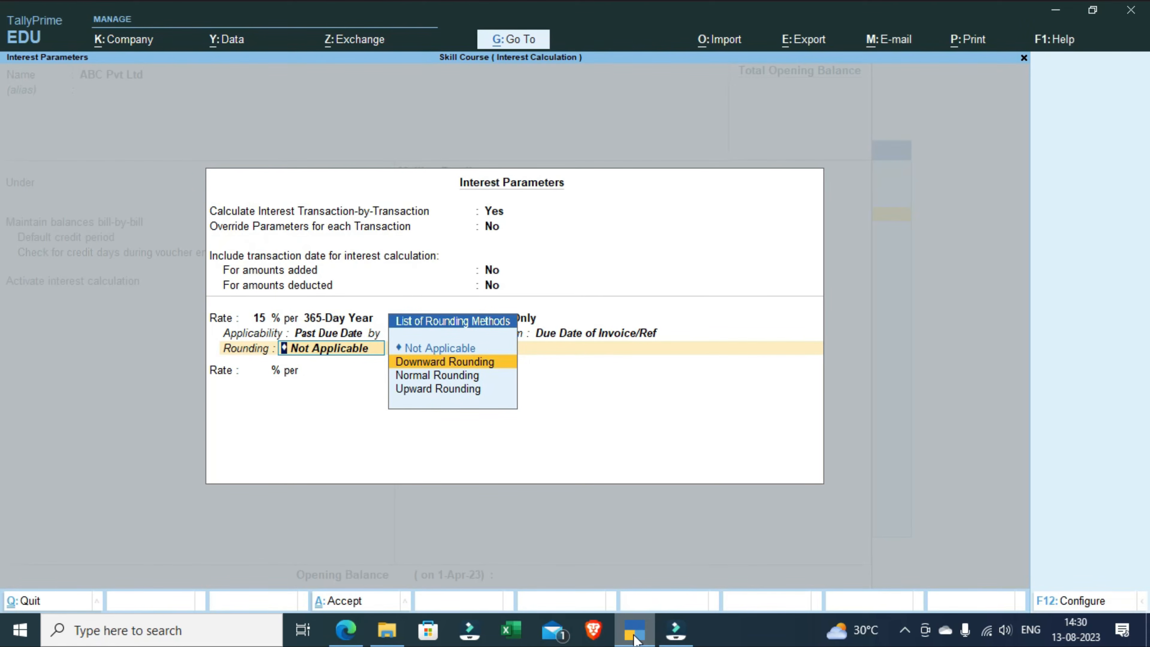
pyautogui.press('Up')
pyautogui.press('Return')
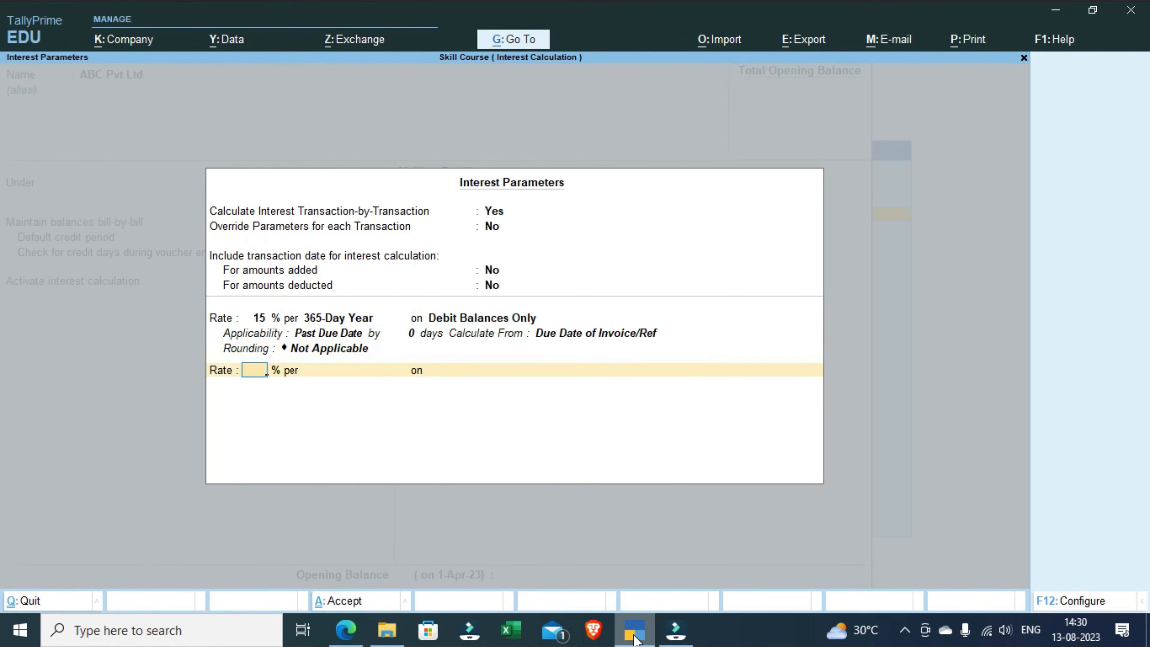
pyautogui.press('Return')
pyautogui.press('Return')
pyautogui.press('Return')
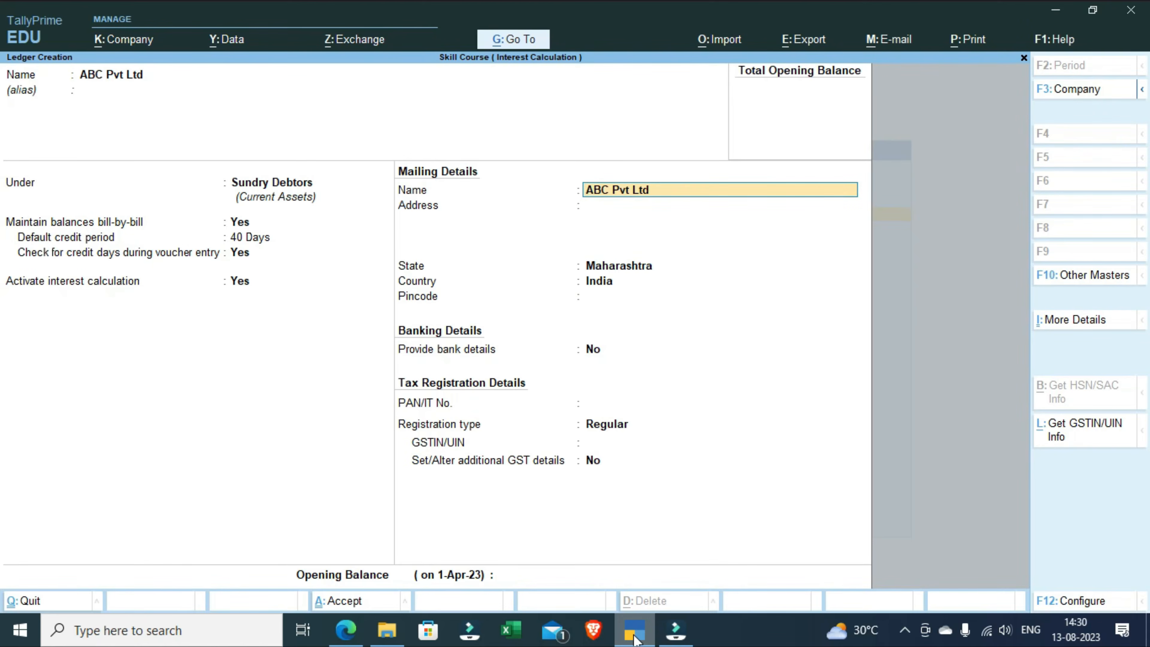
# Step: Keep the default mailing, banking and tax details, leave the opening balance empty, and save the ABC Pvt Ltd ledger
pyautogui.press('Return')
pyautogui.press('Return')
pyautogui.press('Return')
pyautogui.press('Return')
pyautogui.press('Return')
pyautogui.press('Return')
pyautogui.press('Return')
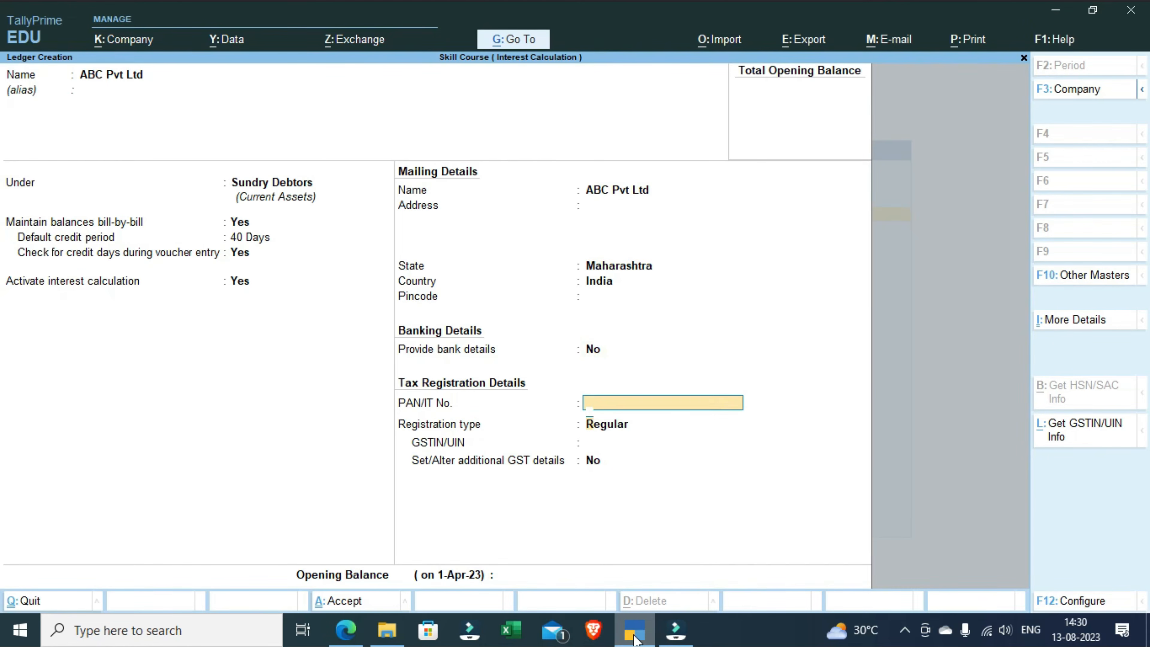
pyautogui.press('Return')
pyautogui.press('Return')
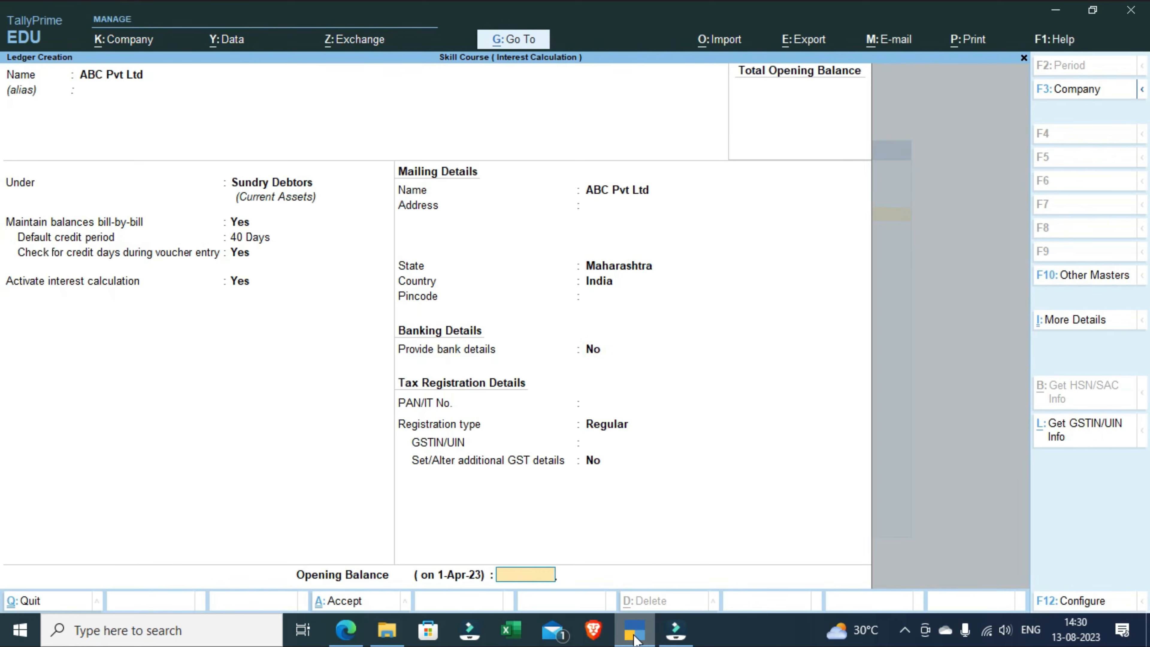
pyautogui.press('Return')
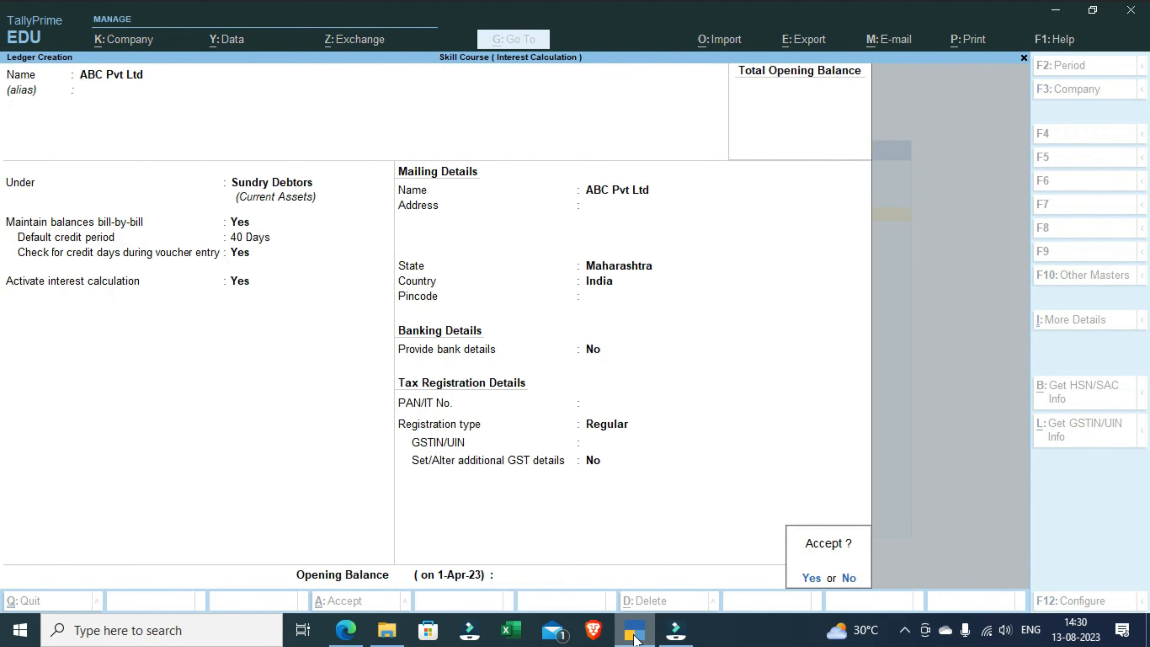
pyautogui.press('Return')
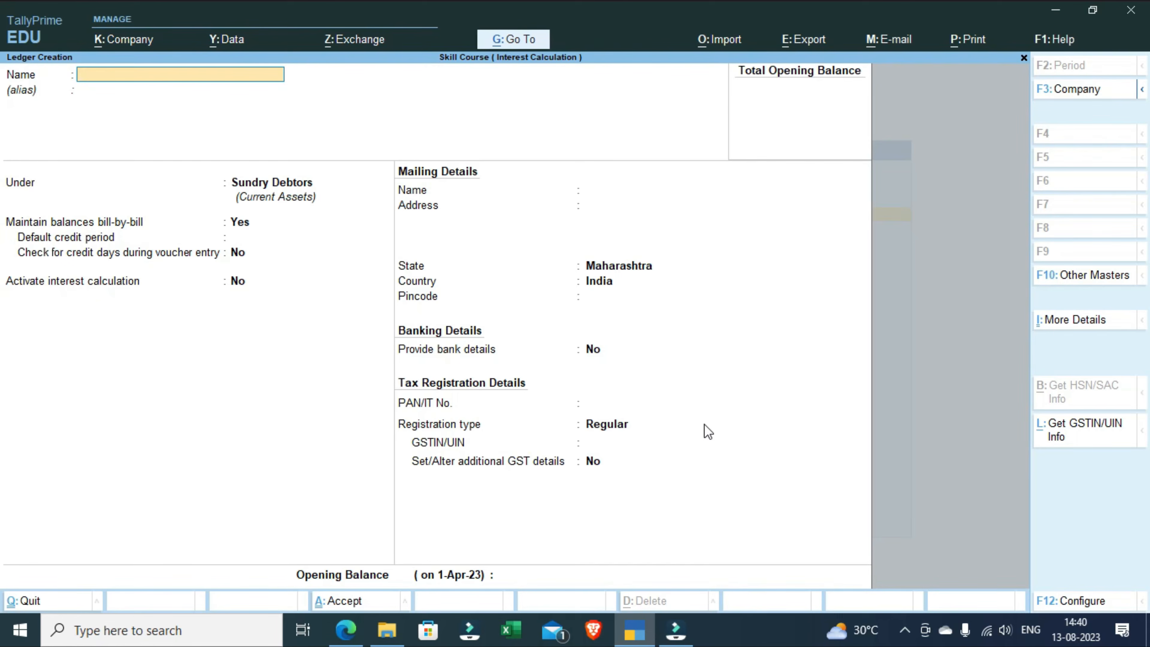
pyautogui.write('Sales A/c')
# Step: Start a new ledger named Sales A/c and place it under the Sales Accounts group
pyautogui.press('Return')
pyautogui.press('Return')
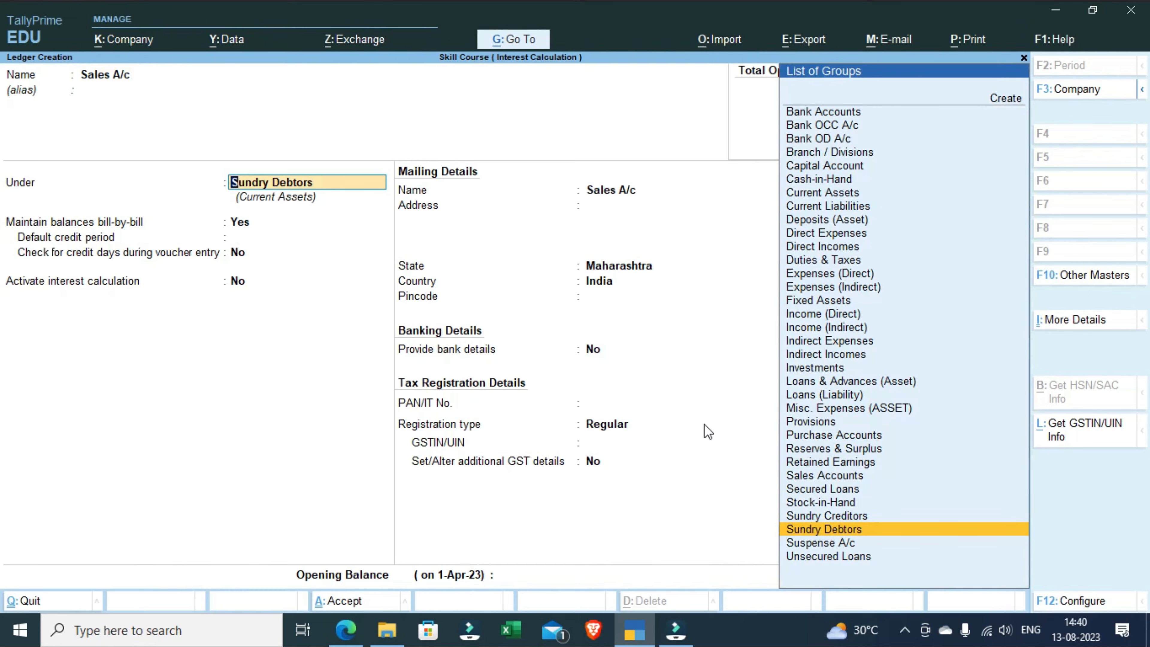
pyautogui.write('Sa')
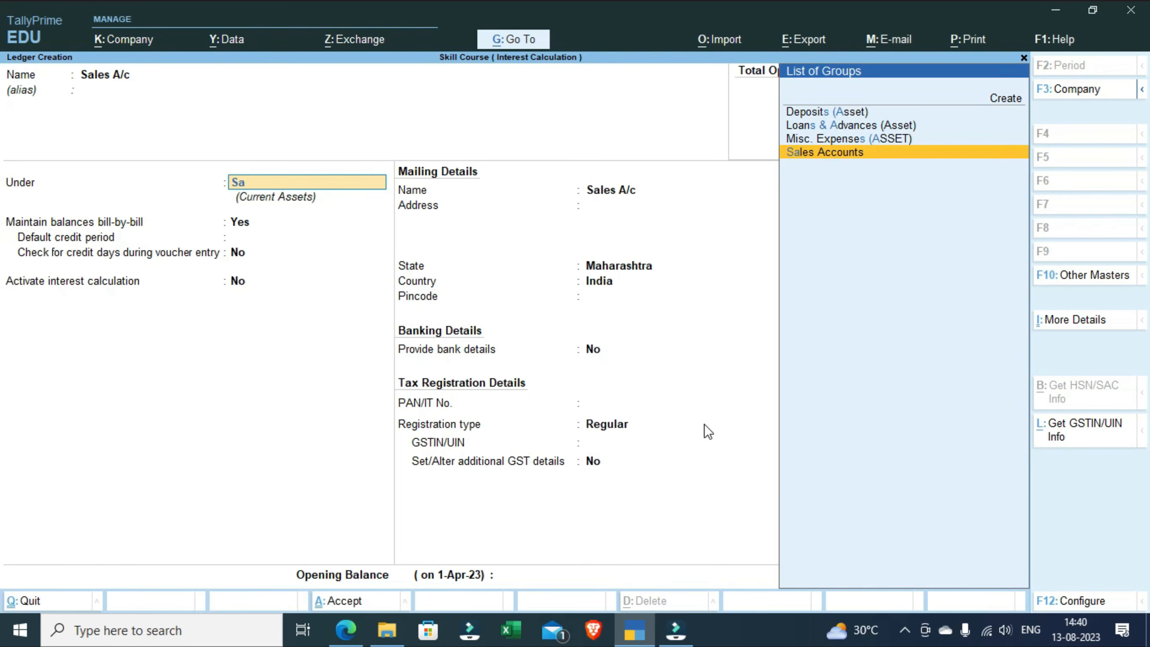
pyautogui.press('Return')
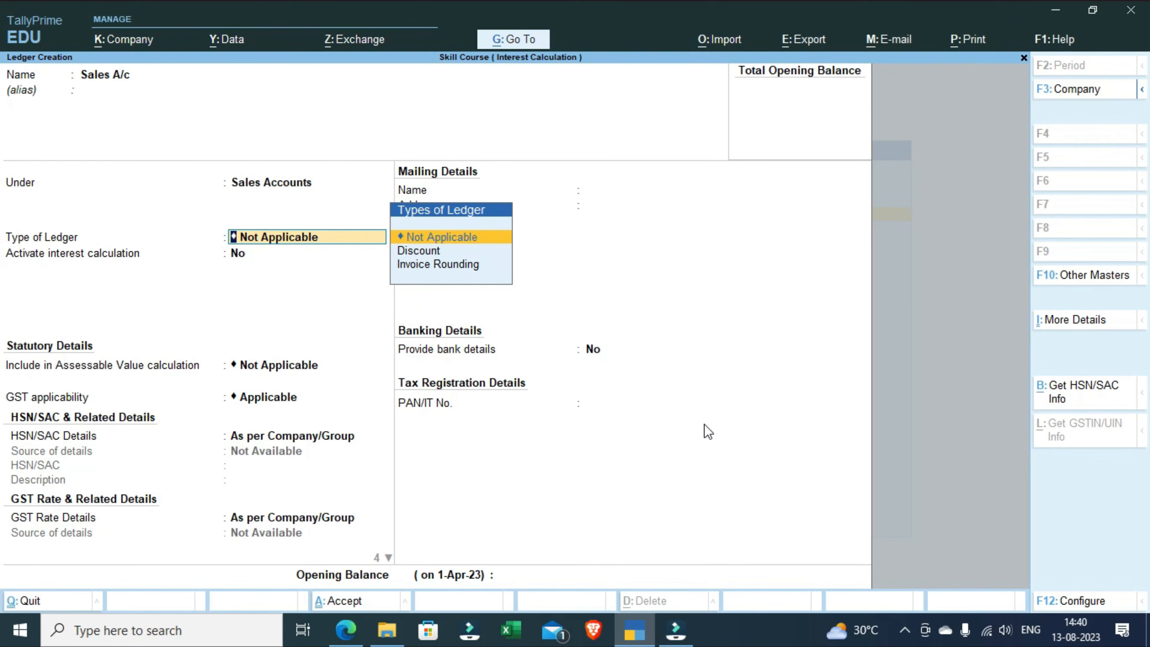
# Step: Set the sales ledger's type of supply to Goods, keeping interest calculation at No and GST Applicable, and save the ledger
pyautogui.press('Return')
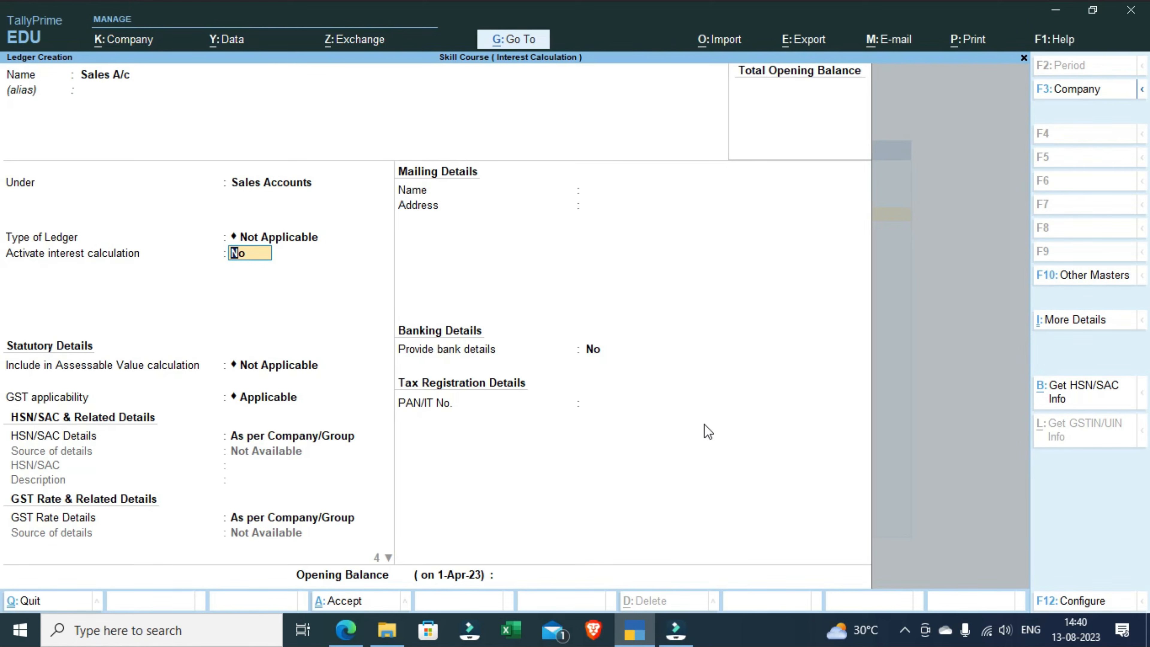
pyautogui.press('Return')
pyautogui.press('Return')
pyautogui.press('Return')
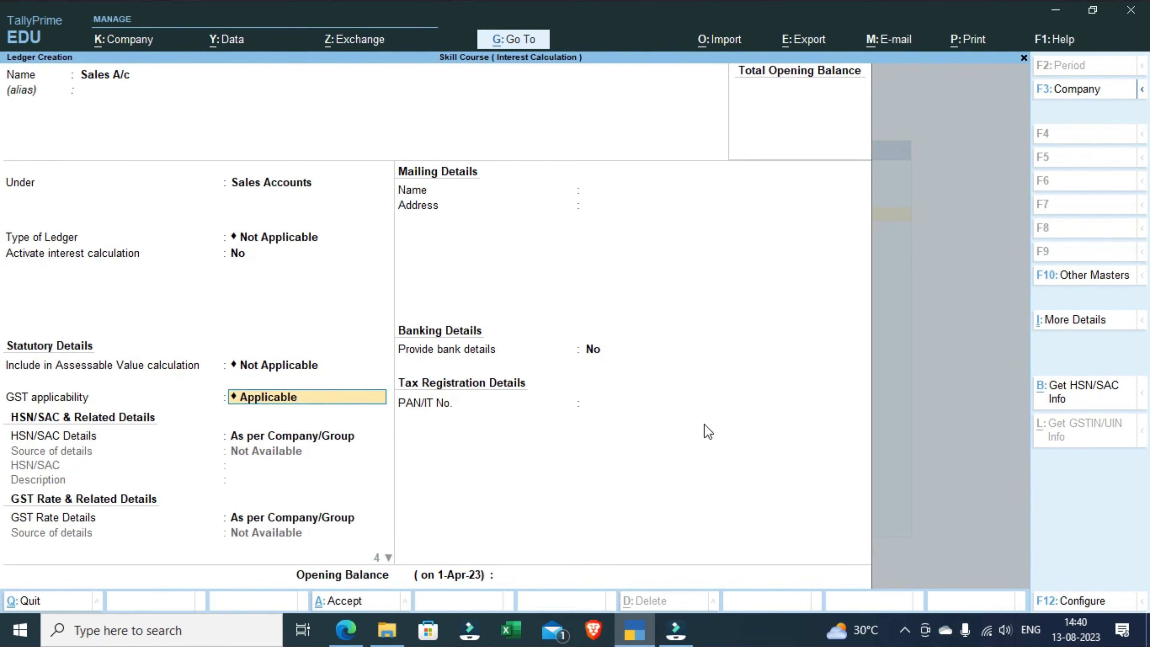
pyautogui.press('Return')
pyautogui.press('Return')
pyautogui.press('Return')
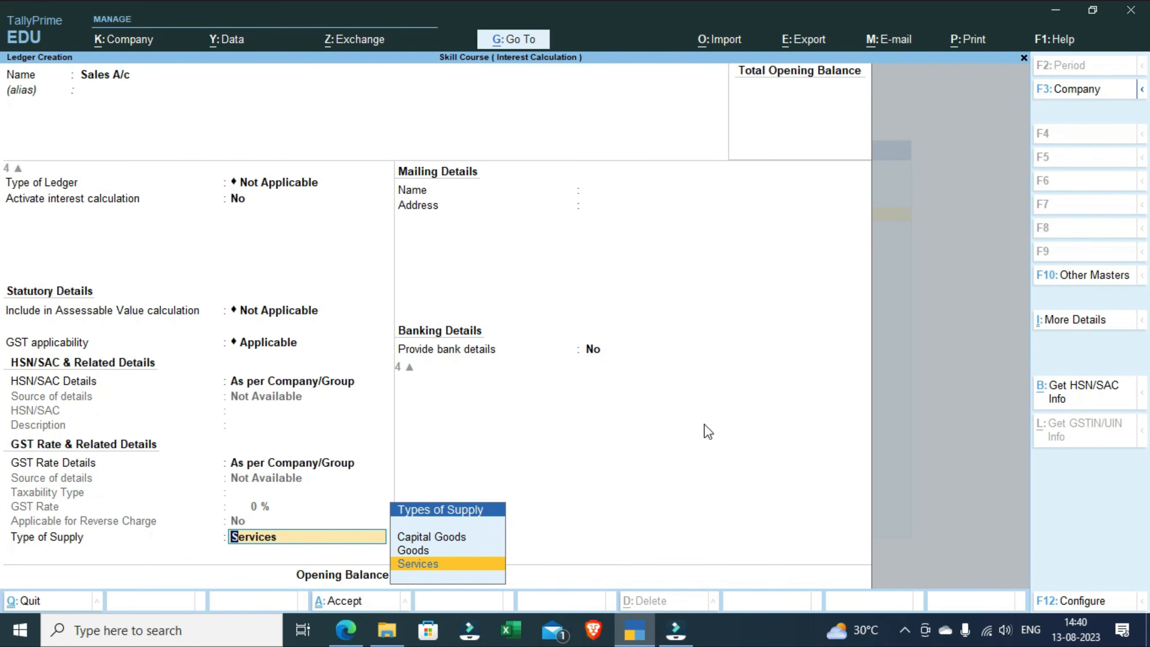
pyautogui.press('Up')
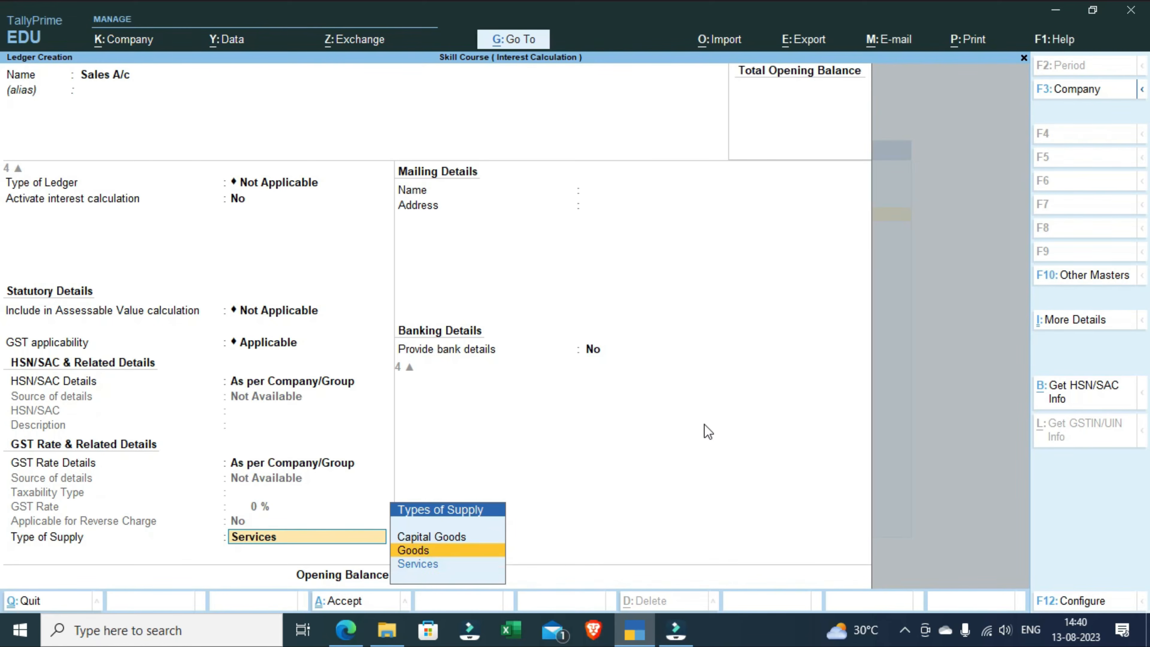
pyautogui.press('Return')
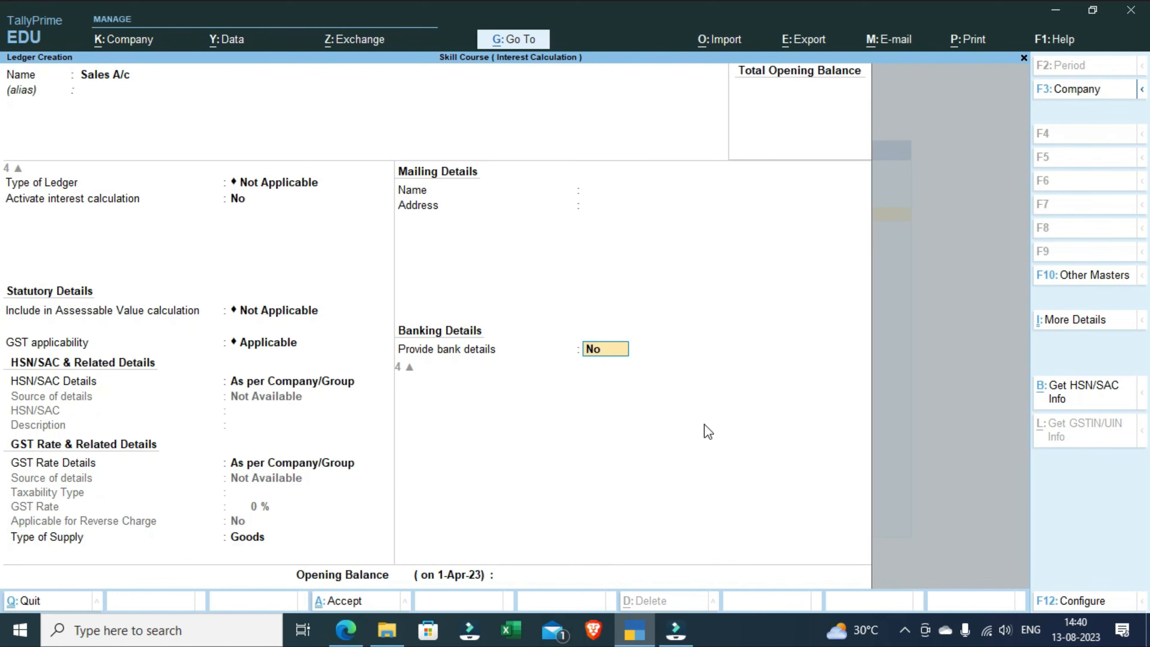
pyautogui.press('Return')
pyautogui.press('Return')
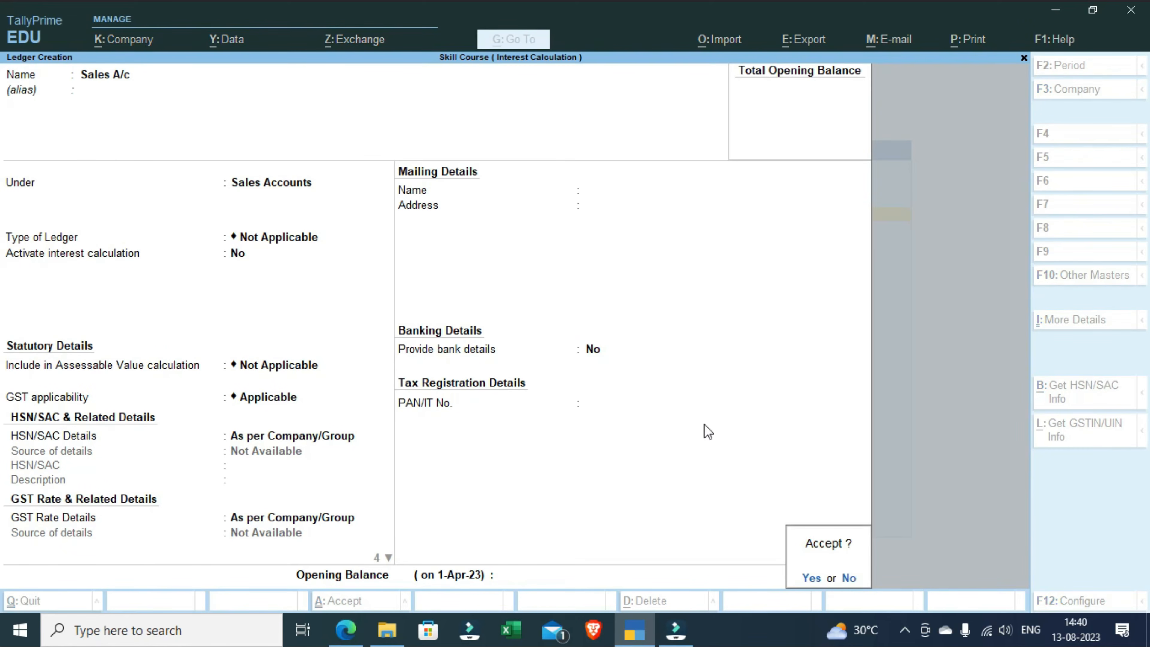
pyautogui.press('Return')
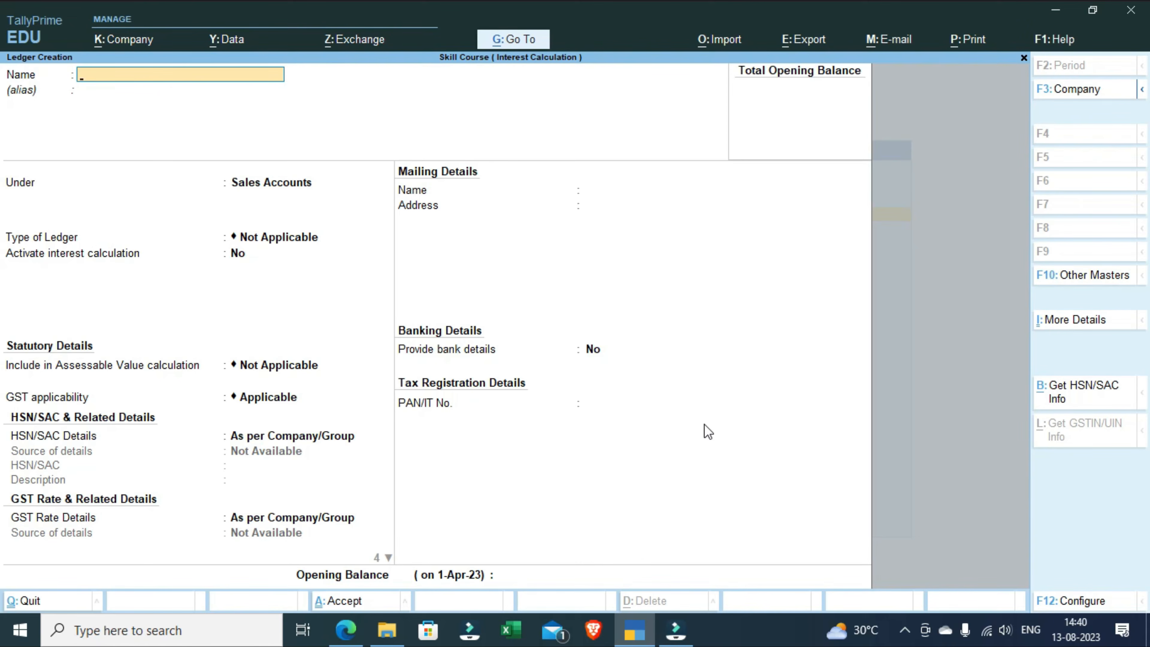
# Step: Start a new ledger named C GST and place it under the Duties & Taxes group
pyautogui.write('C GST')
pyautogui.press('Return')
pyautogui.press('Return')
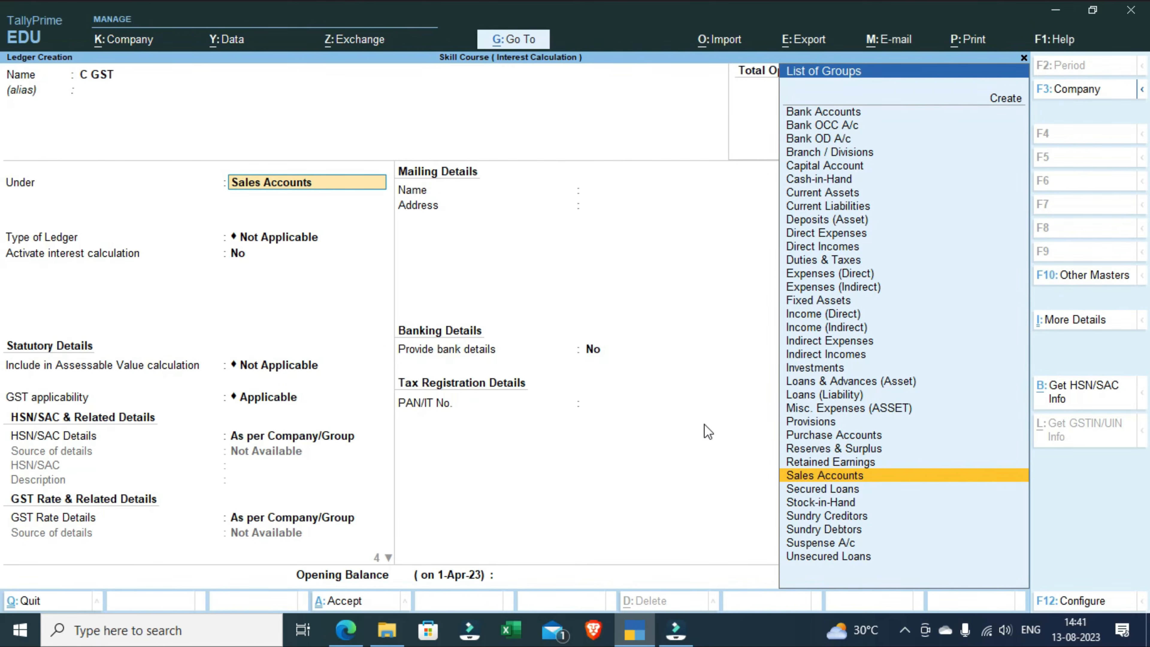
pyautogui.write('D')
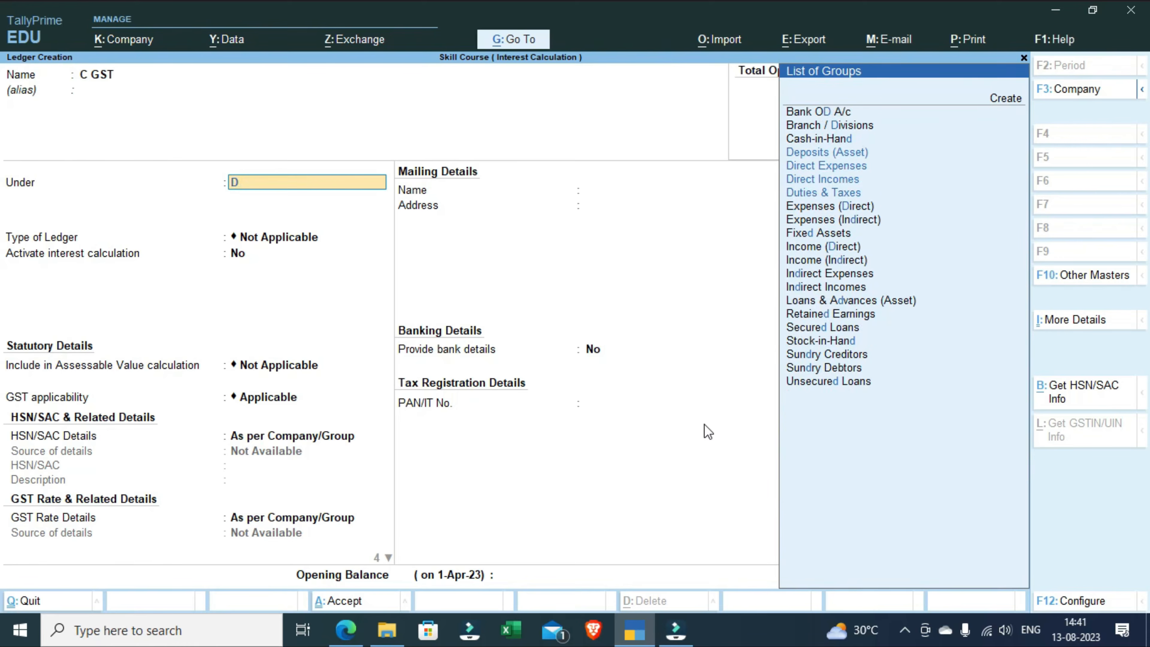
pyautogui.press('Down')
pyautogui.press('Down')
pyautogui.press('Down')
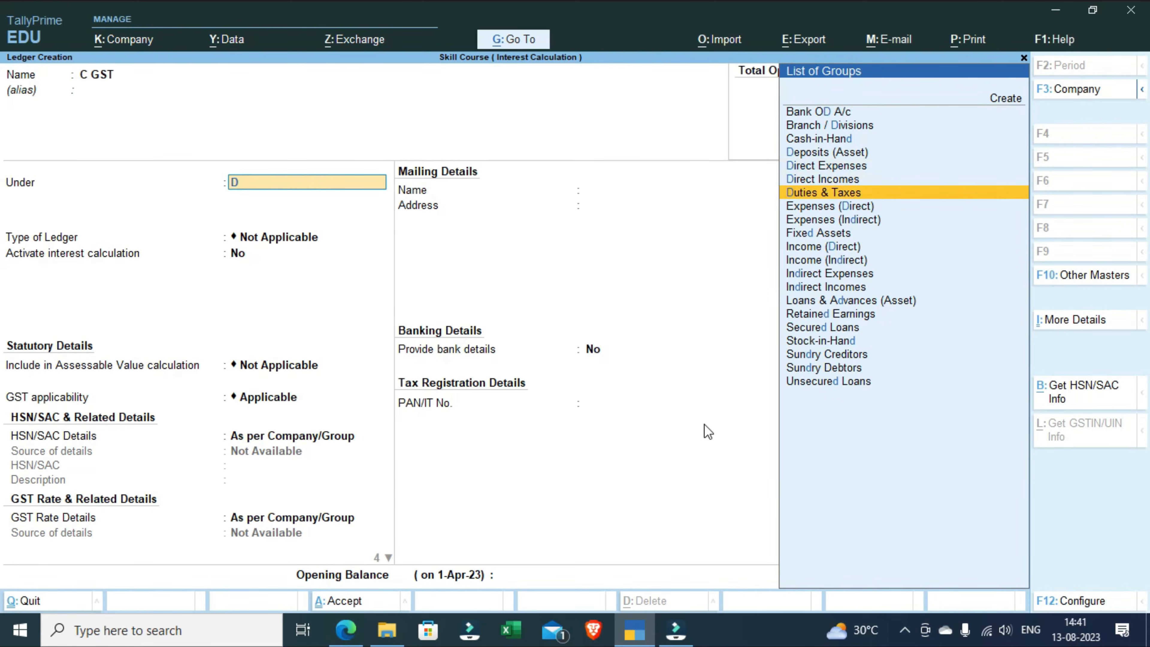
pyautogui.press('Return')
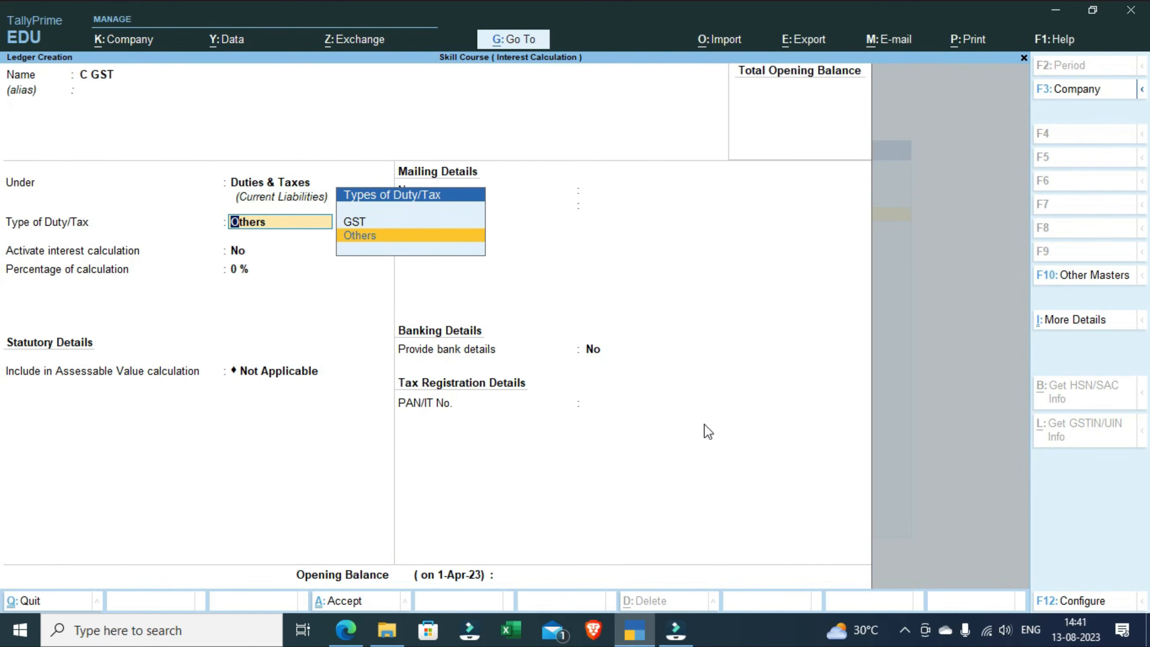
# Step: Set the C GST ledger's type of duty/tax to GST and its tax type to CGST
pyautogui.press('Up')
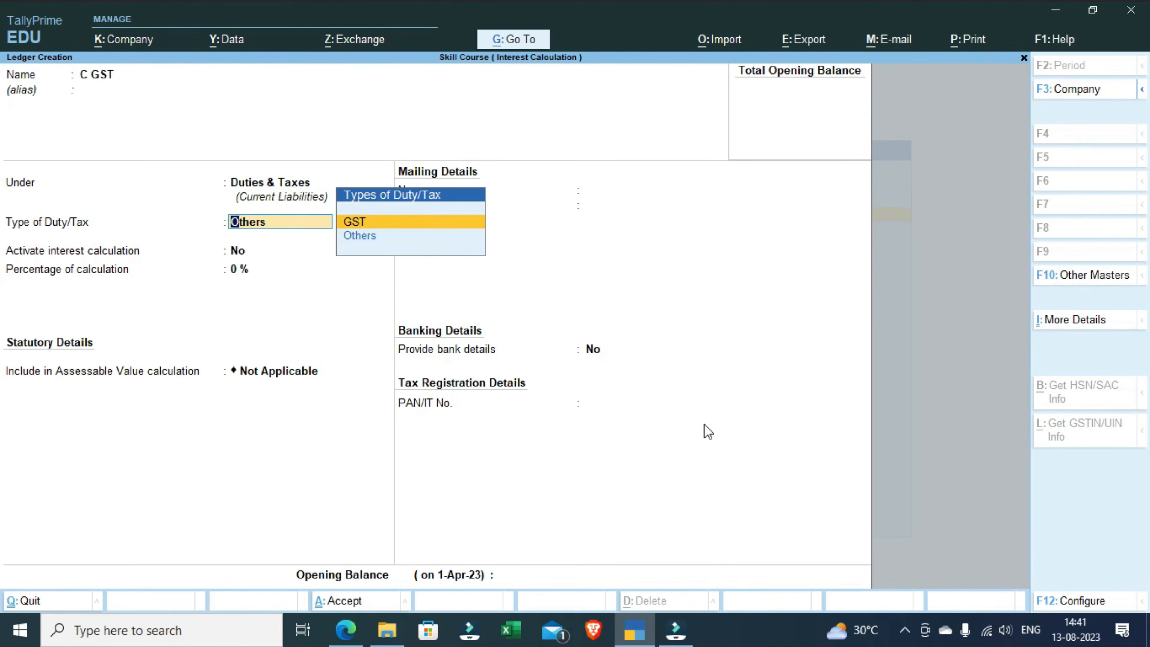
pyautogui.press('Return')
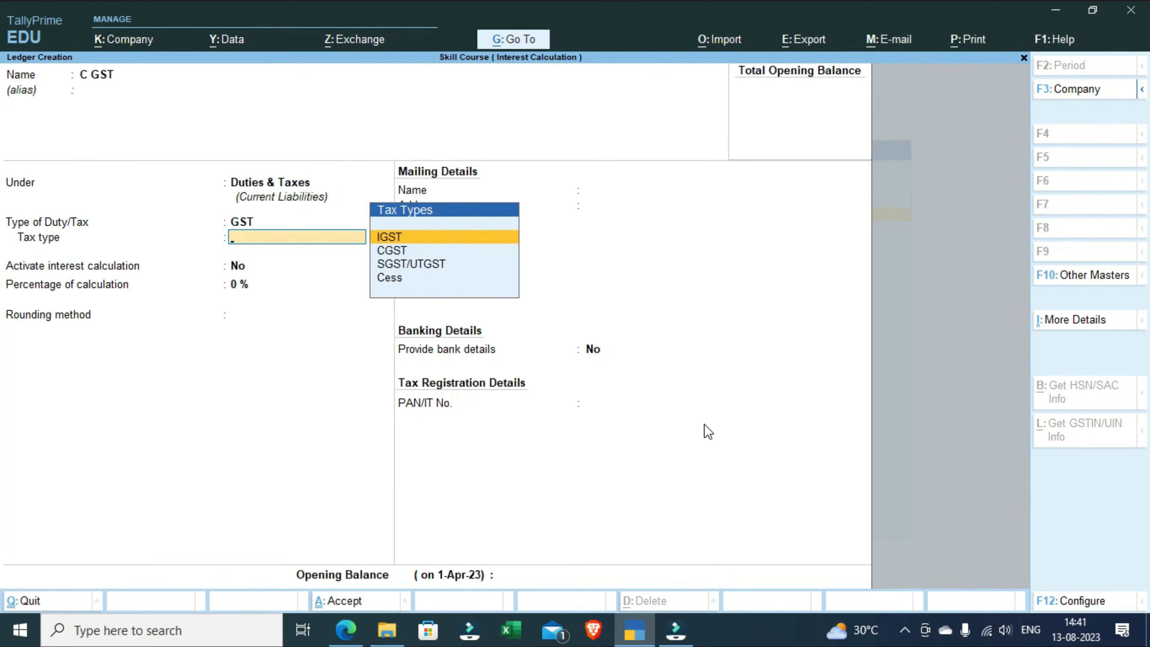
pyautogui.press('Down')
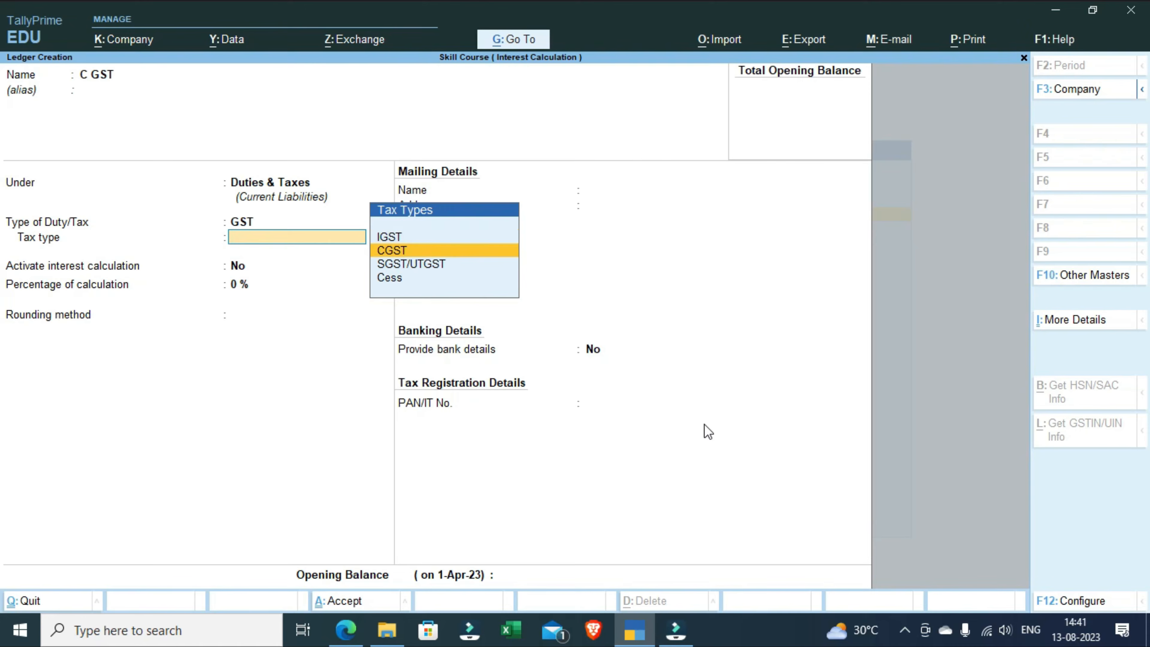
pyautogui.press('Return')
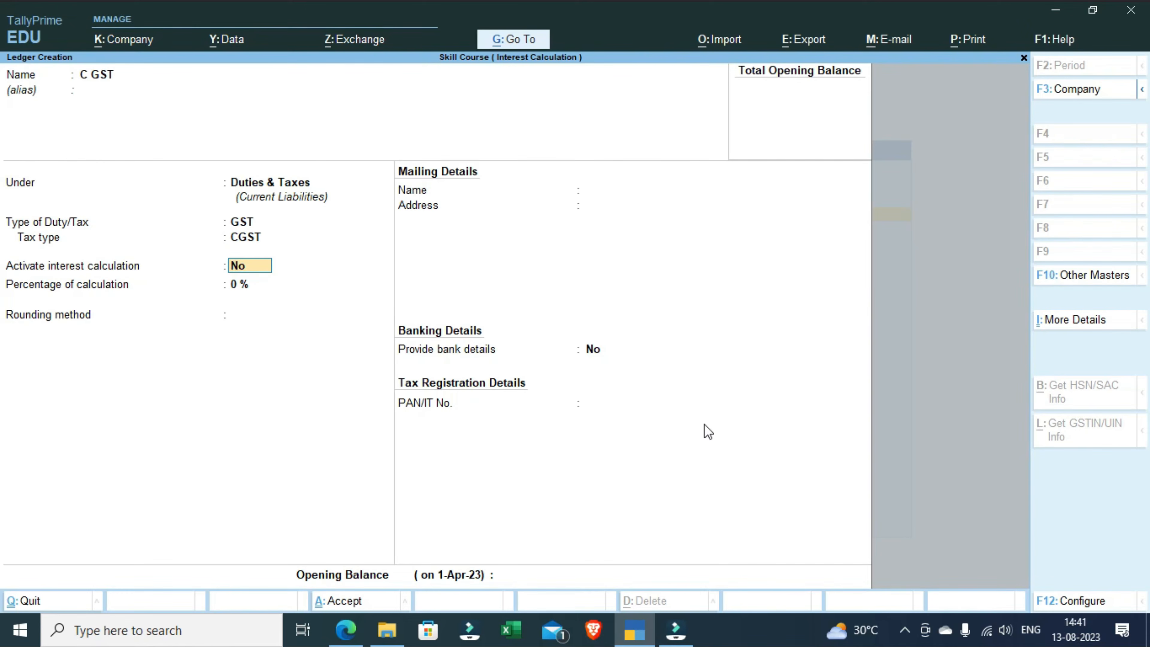
# Step: Set the C GST ledger's rounding method to Normal Rounding with a limit of 1 and save the ledger
pyautogui.press('Return')
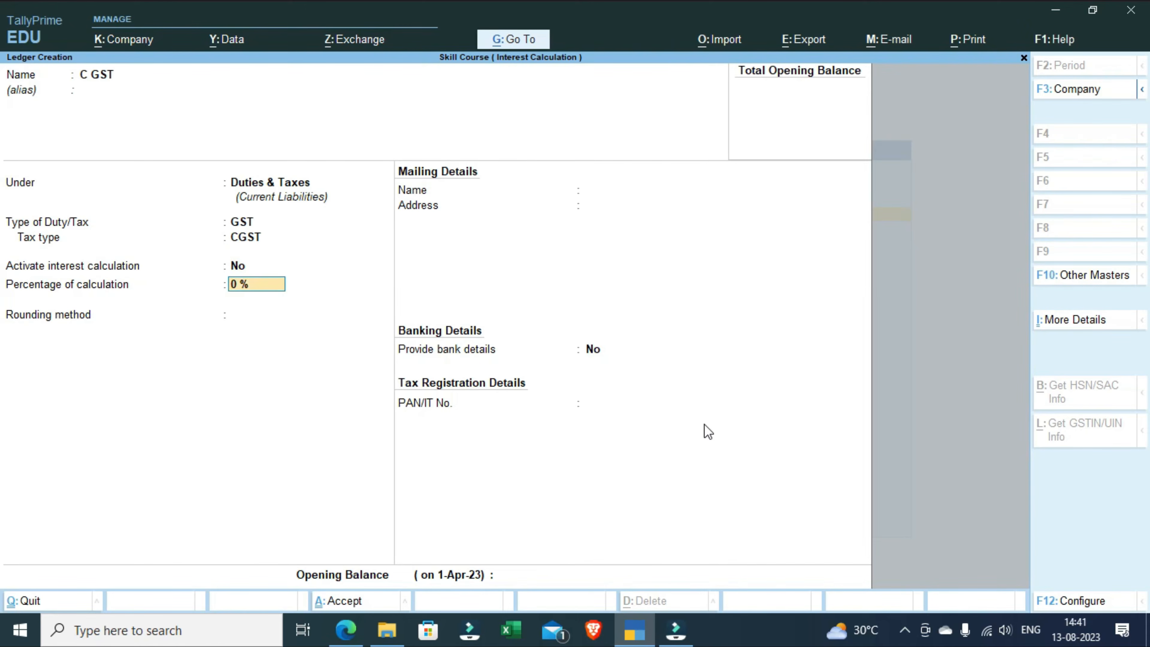
pyautogui.press('Return')
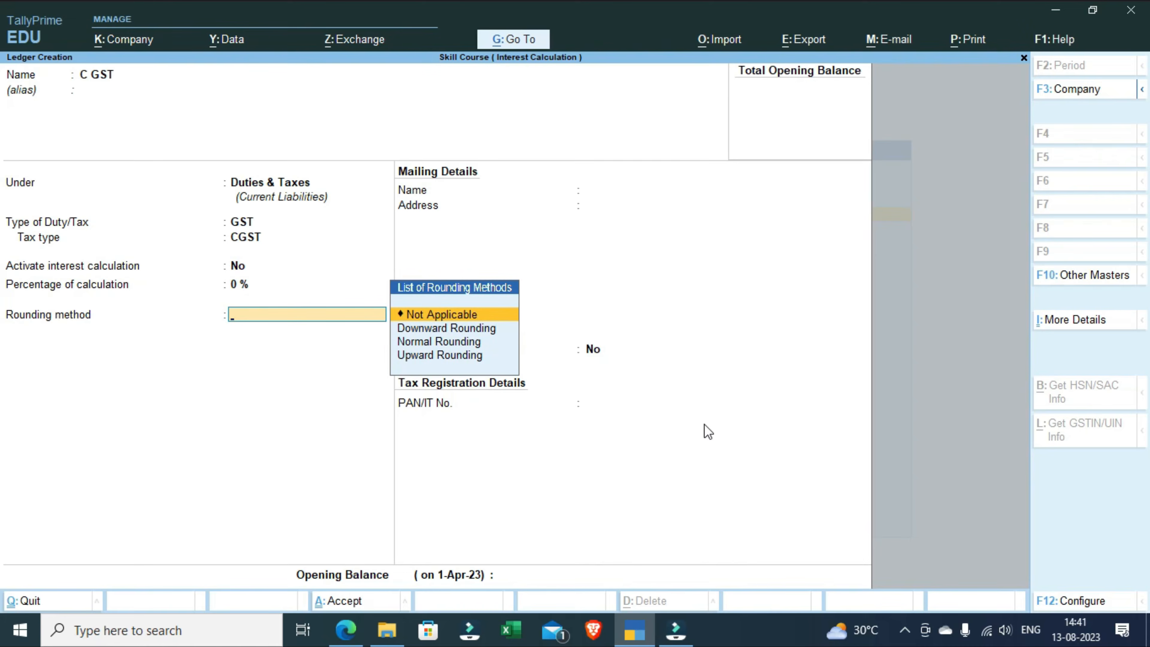
pyautogui.press('Down')
pyautogui.press('Down')
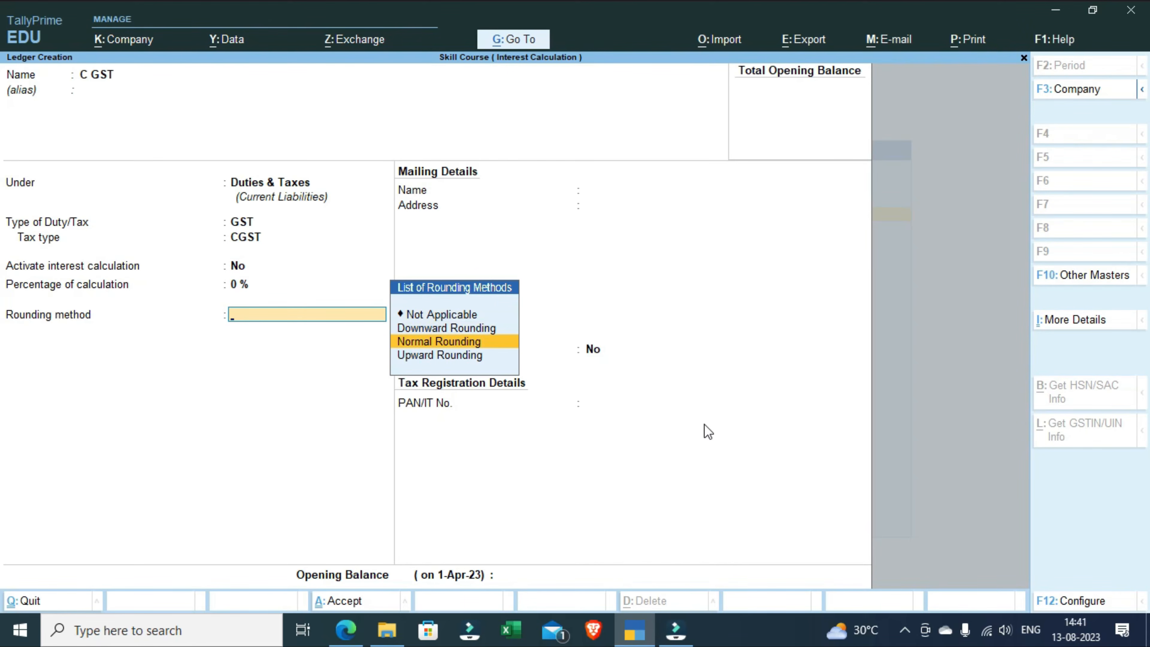
pyautogui.press('Return')
pyautogui.write('1')
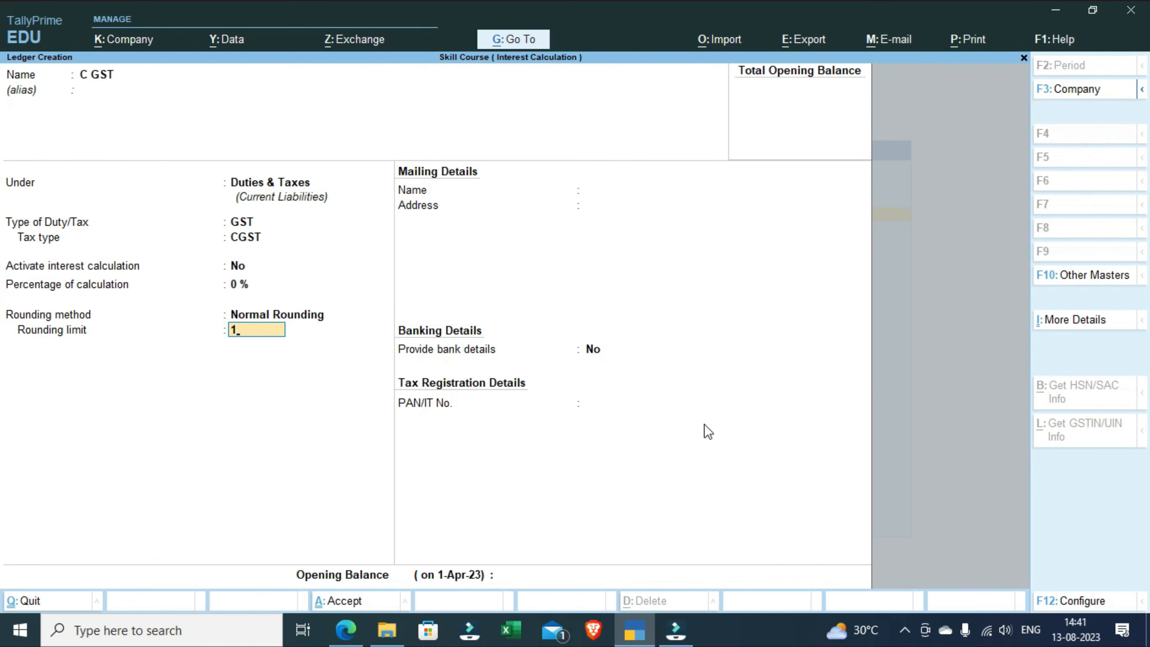
pyautogui.press('Return')
pyautogui.press('Return')
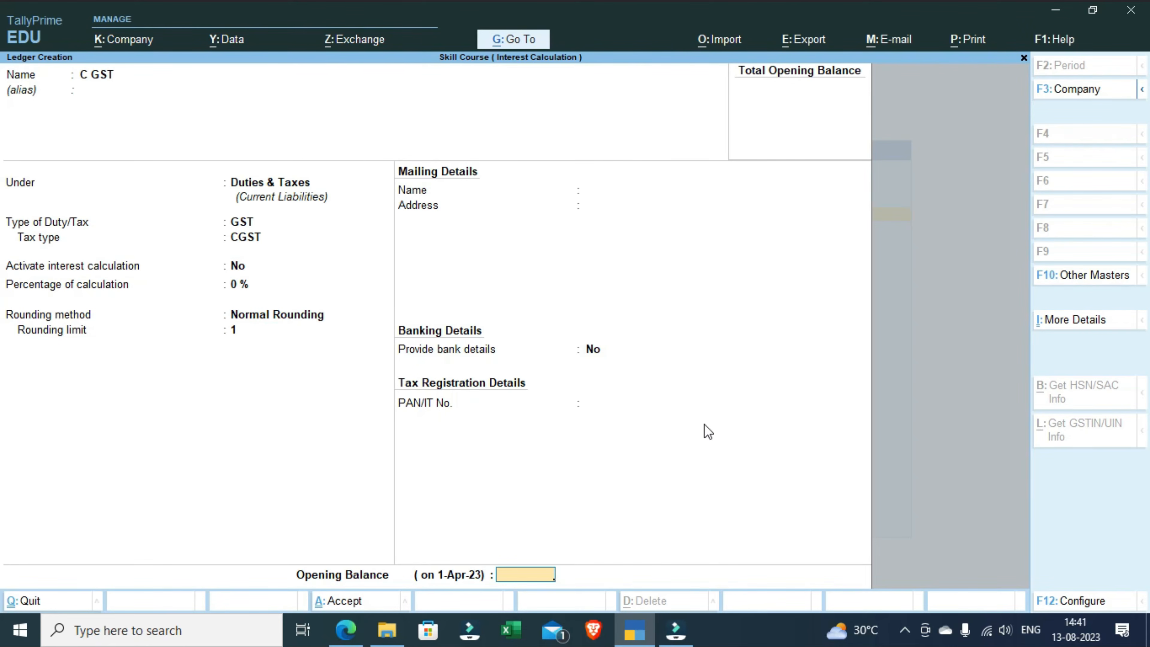
# Step: Name the new ledger S GST and keep it under the Duties & Taxes group
pyautogui.press('Return')
pyautogui.press('Return')
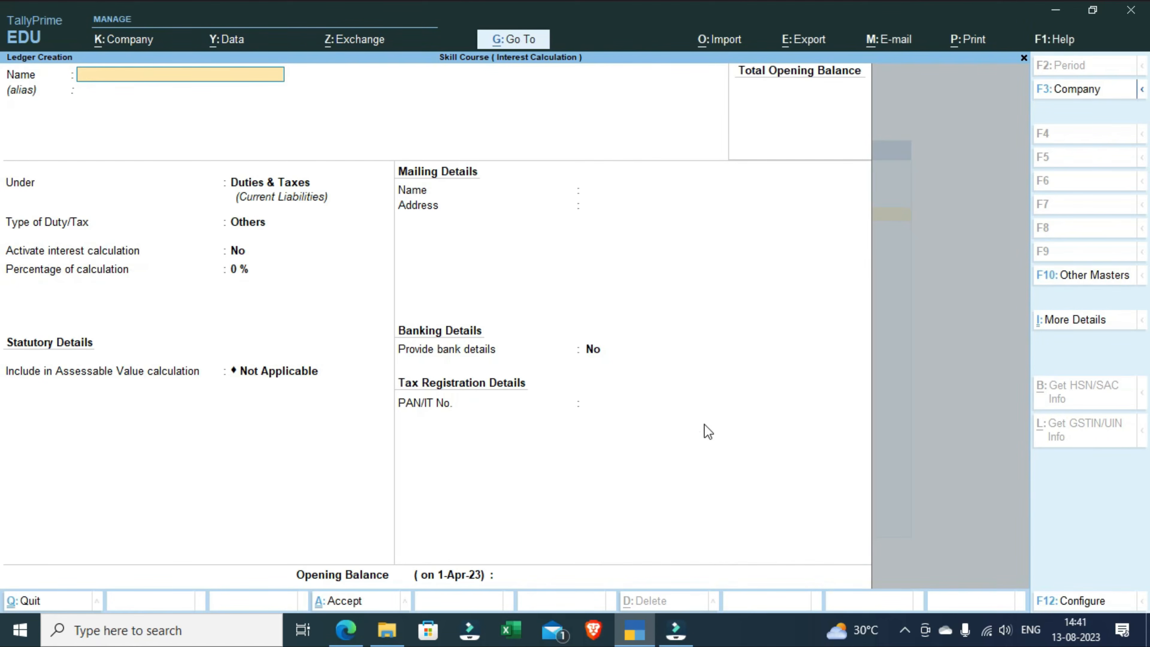
pyautogui.write('S GST')
pyautogui.press('Return')
pyautogui.press('Return')
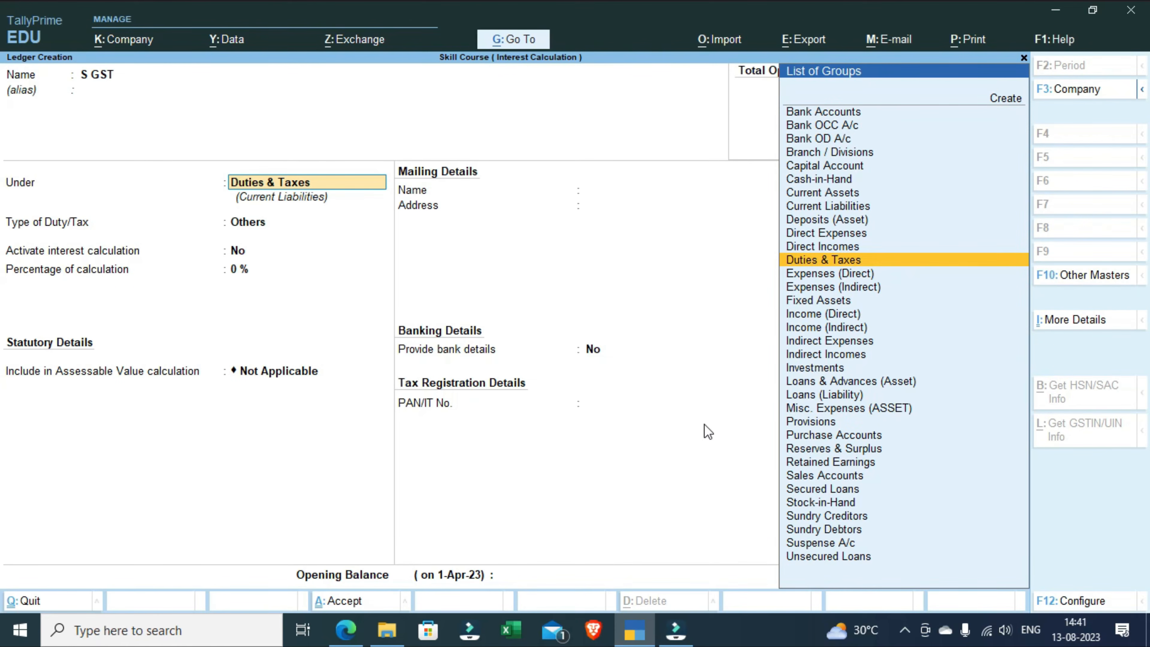
pyautogui.press('Return')
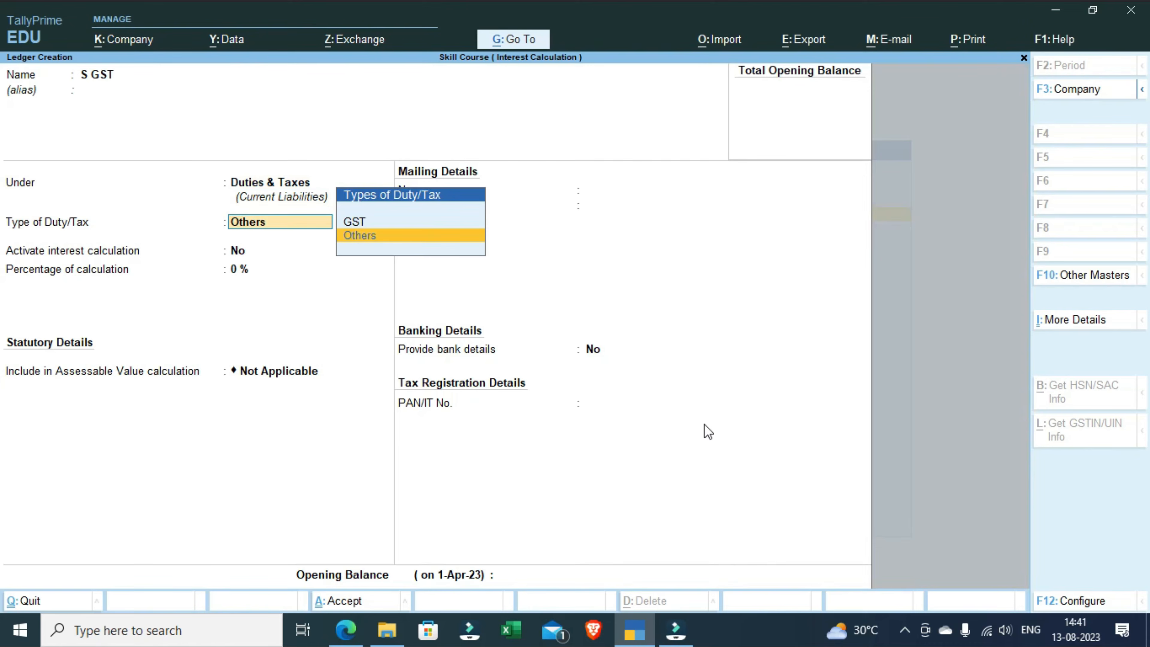
# Step: Set the S GST ledger's type of duty/tax to GST and its tax type to SGST/UTGST
pyautogui.press('Up')
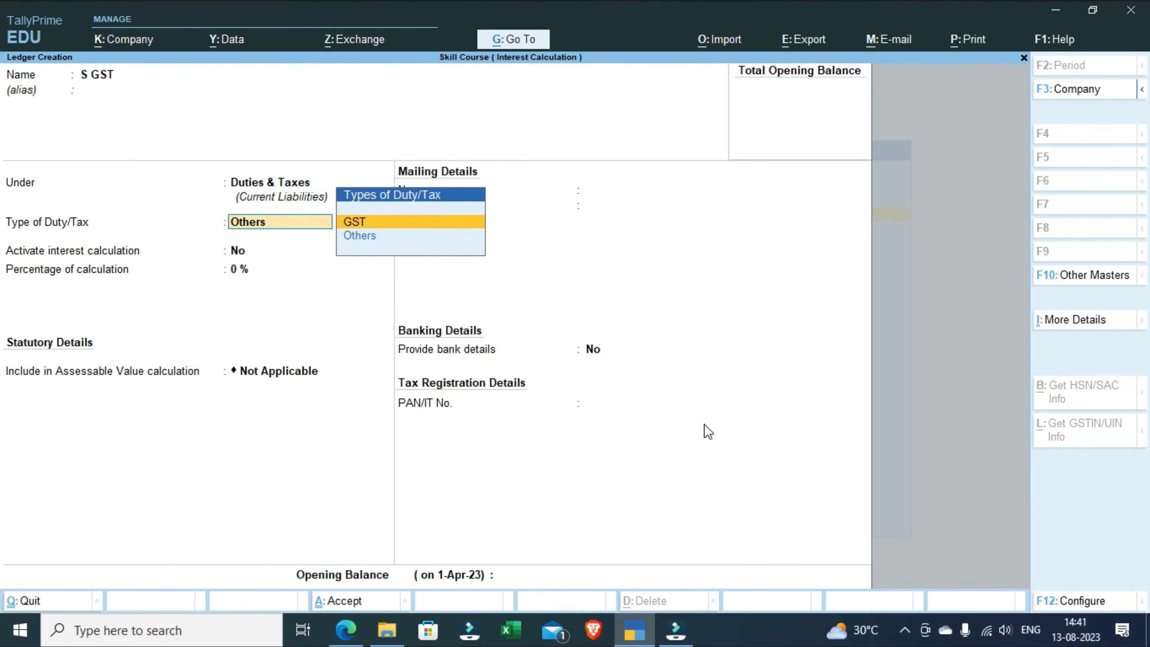
pyautogui.press('Return')
pyautogui.press('Down')
pyautogui.press('Down')
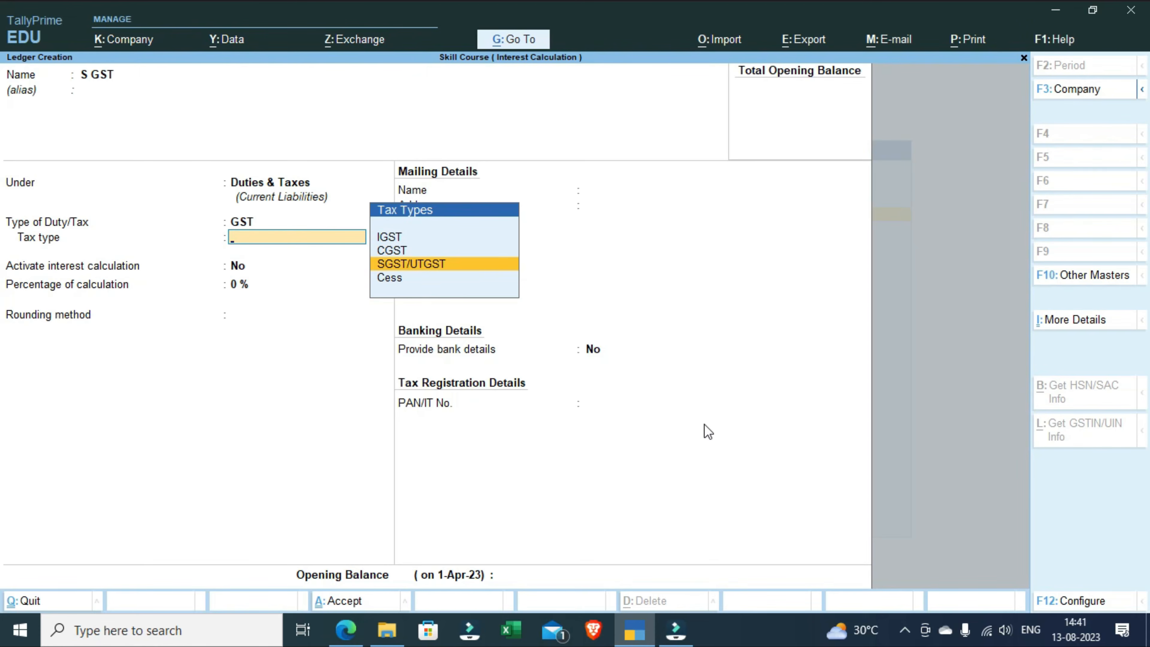
pyautogui.press('Return')
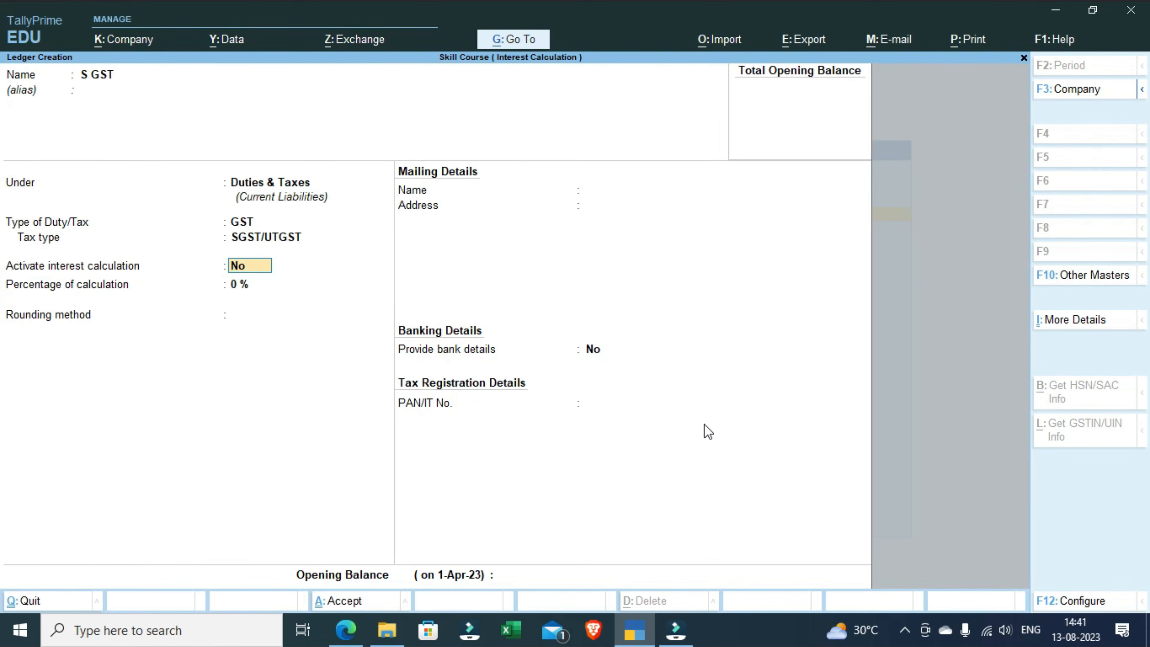
# Step: Keep interest calculation at No, set the S GST ledger's rounding to Normal Rounding with a limit of 1, and save the ledger
pyautogui.press('Return')
pyautogui.press('Return')
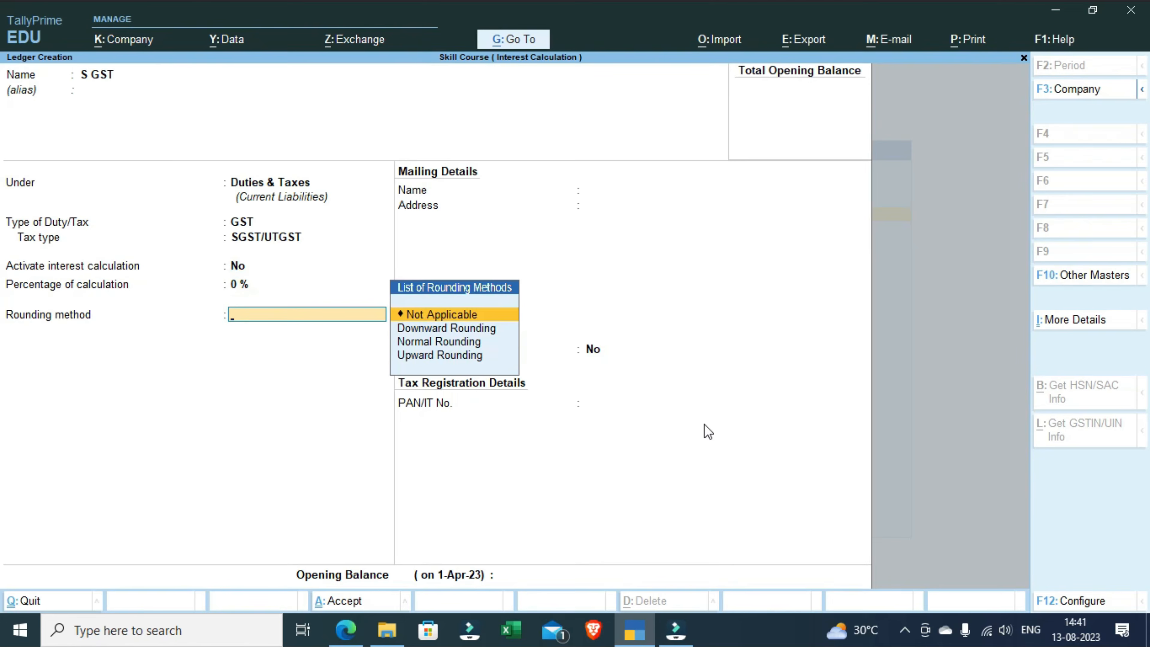
pyautogui.press('Down')
pyautogui.press('Down')
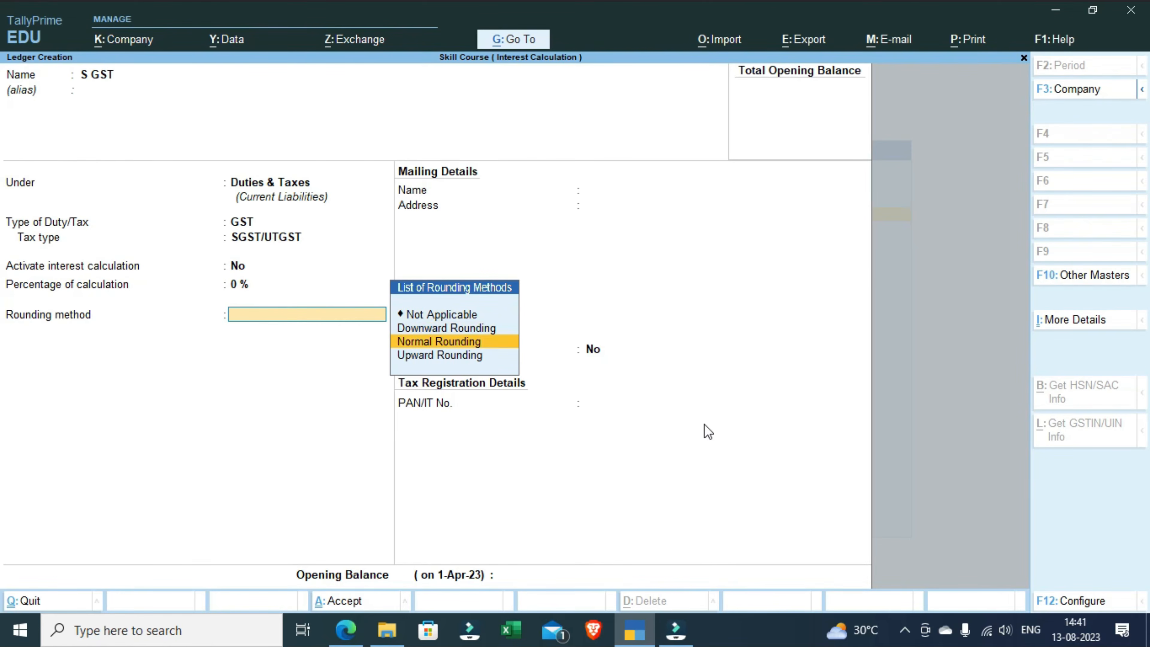
pyautogui.press('Return')
pyautogui.write('1')
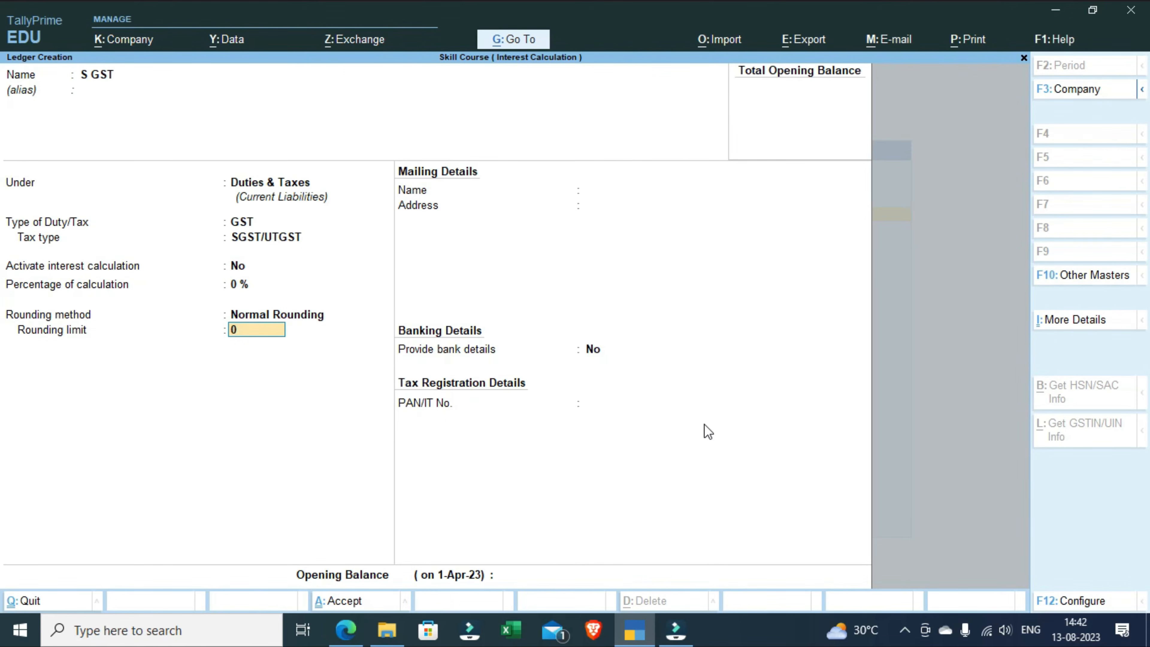
pyautogui.press('Return')
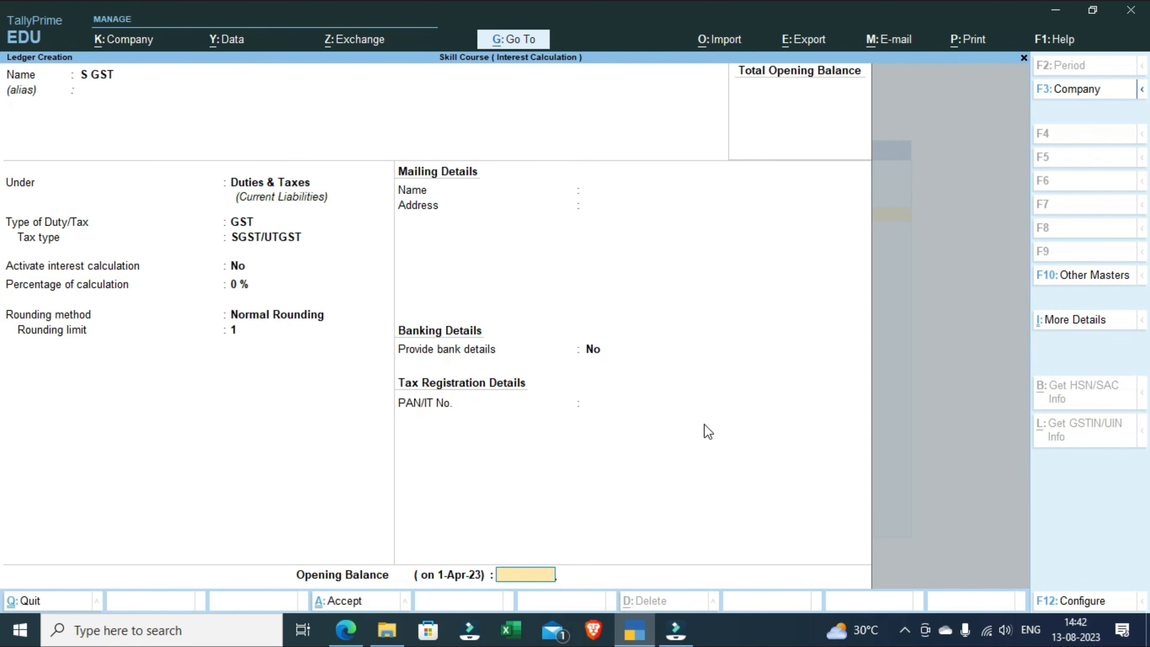
pyautogui.press('Return')
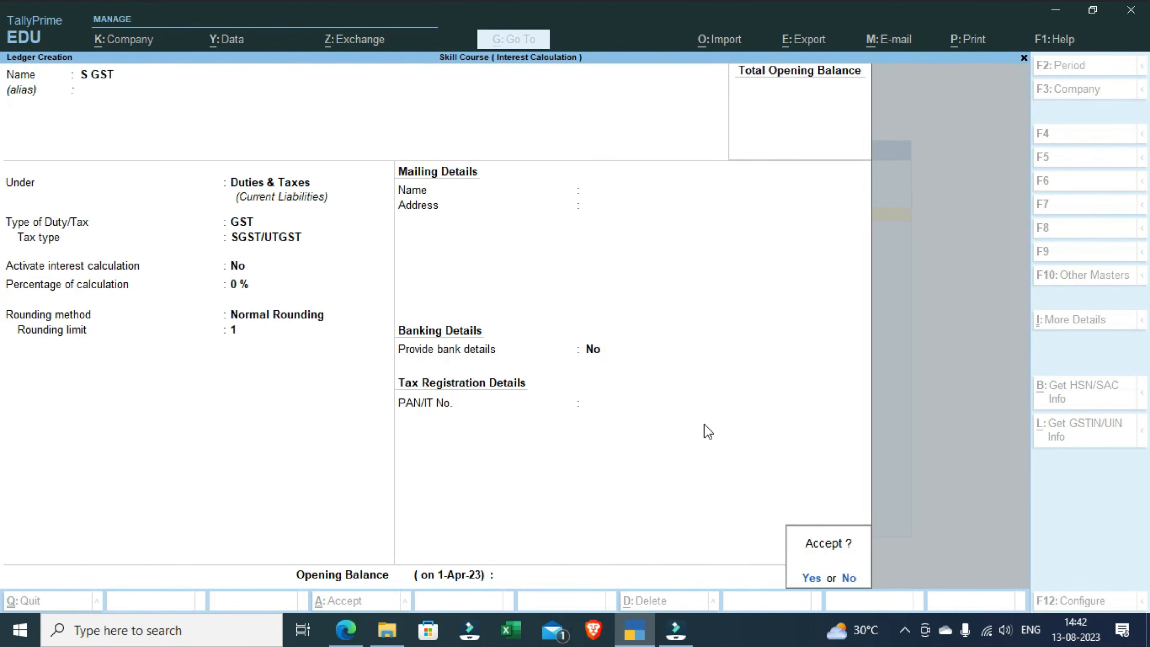
pyautogui.press('Return')
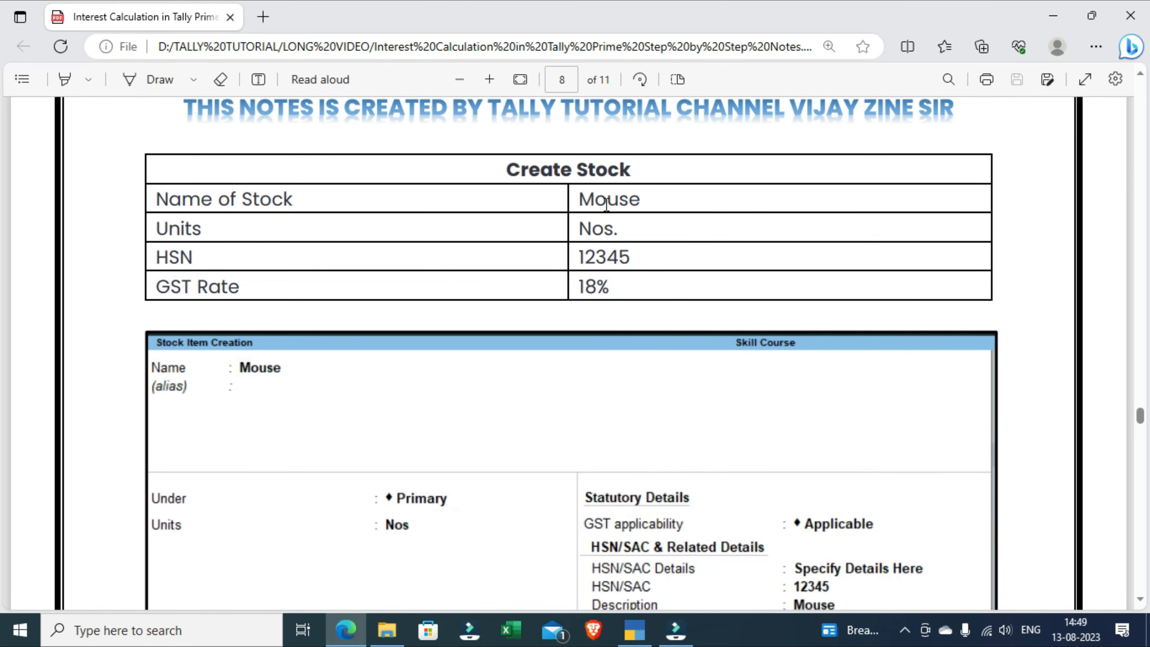
# Step: Switch from the PDF notes to TallyPrime and start creating a new stock item
pyautogui.click(652, 634)
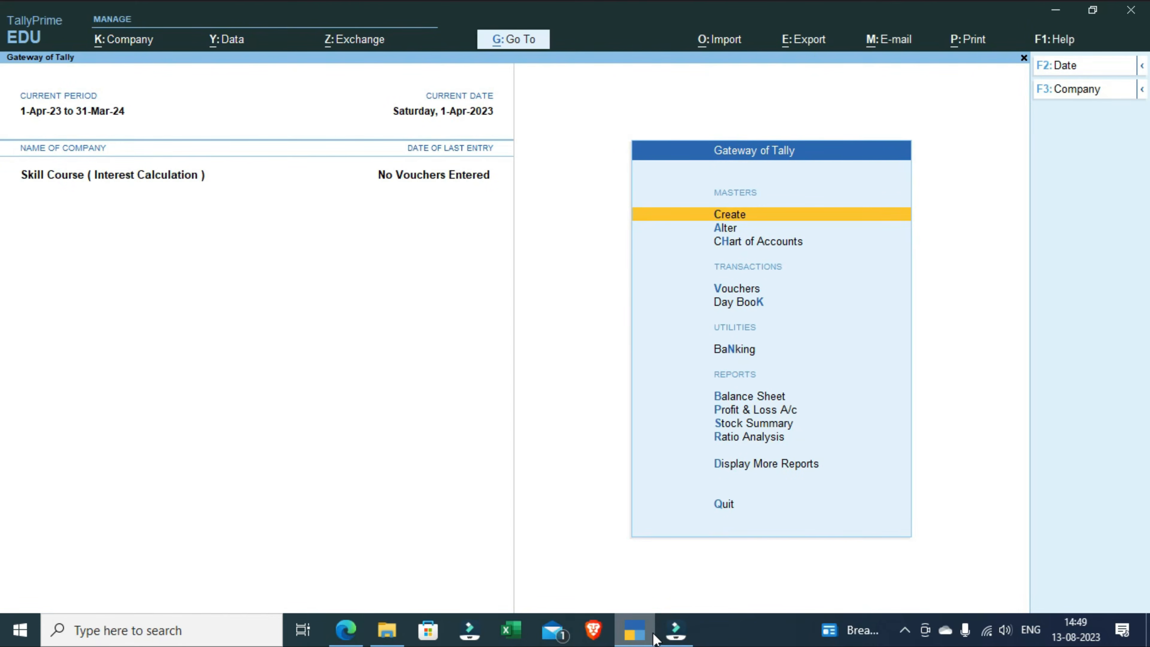
pyautogui.press('Return')
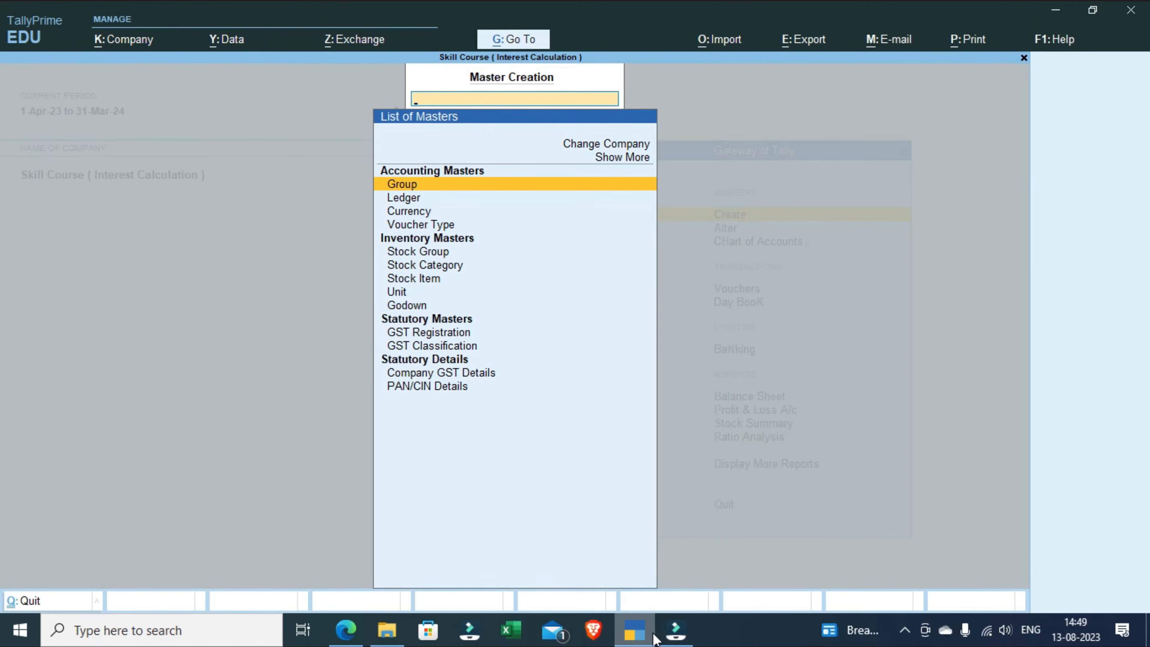
pyautogui.press('Down')
pyautogui.press('Down')
pyautogui.press('Down')
pyautogui.press('Down')
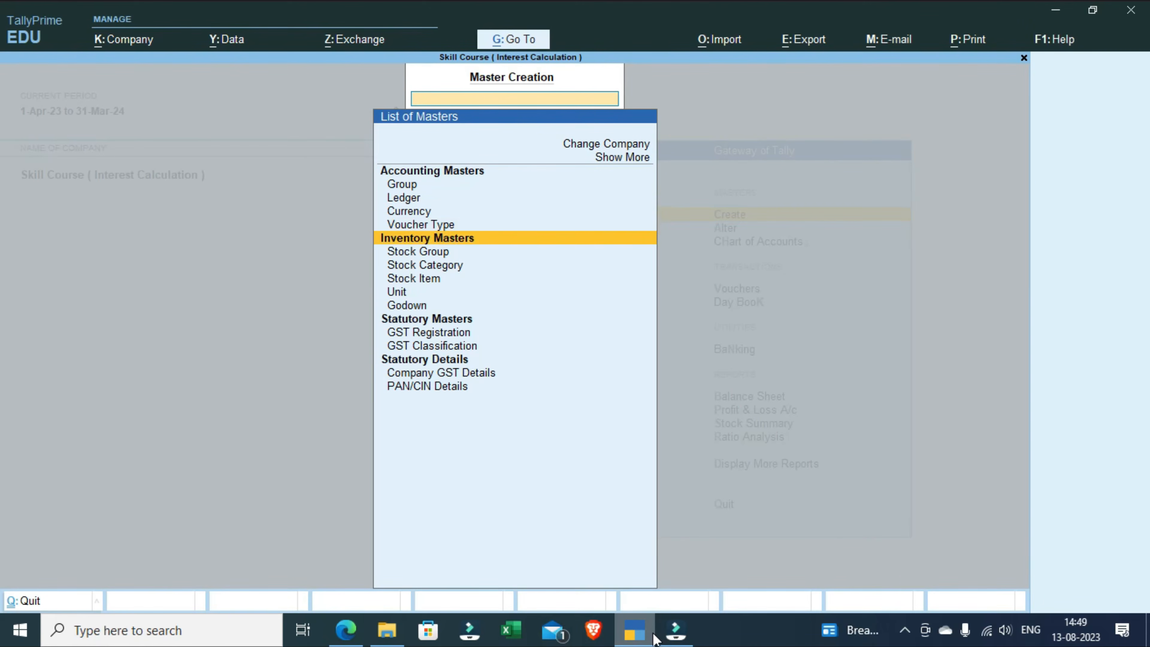
pyautogui.press('Down')
pyautogui.press('Down')
pyautogui.press('Down')
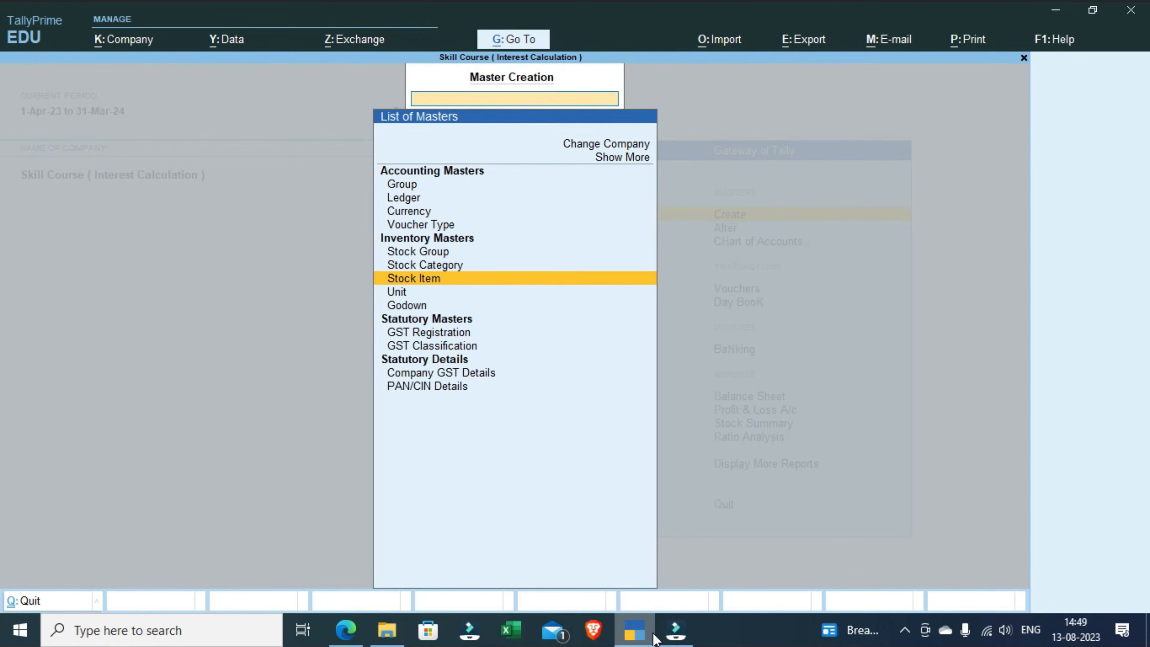
pyautogui.press('Return')
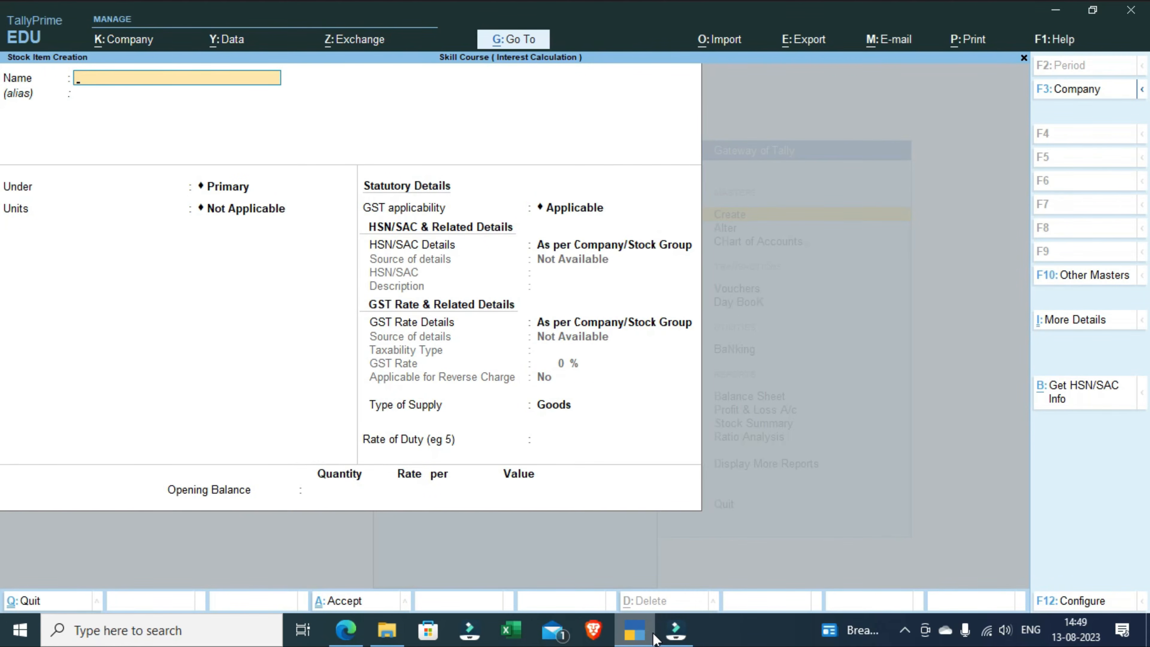
# Step: Name the stock item Mouse and keep it under the Primary group
pyautogui.write('Mouse')
pyautogui.press('Return')
pyautogui.press('Return')
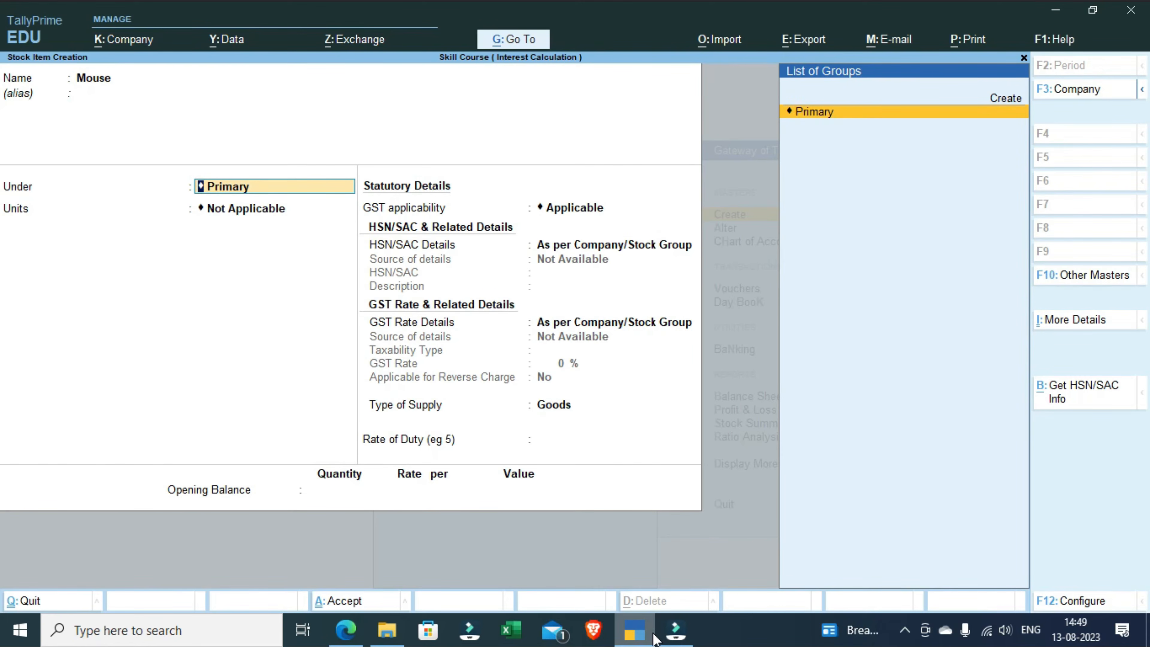
pyautogui.press('Return')
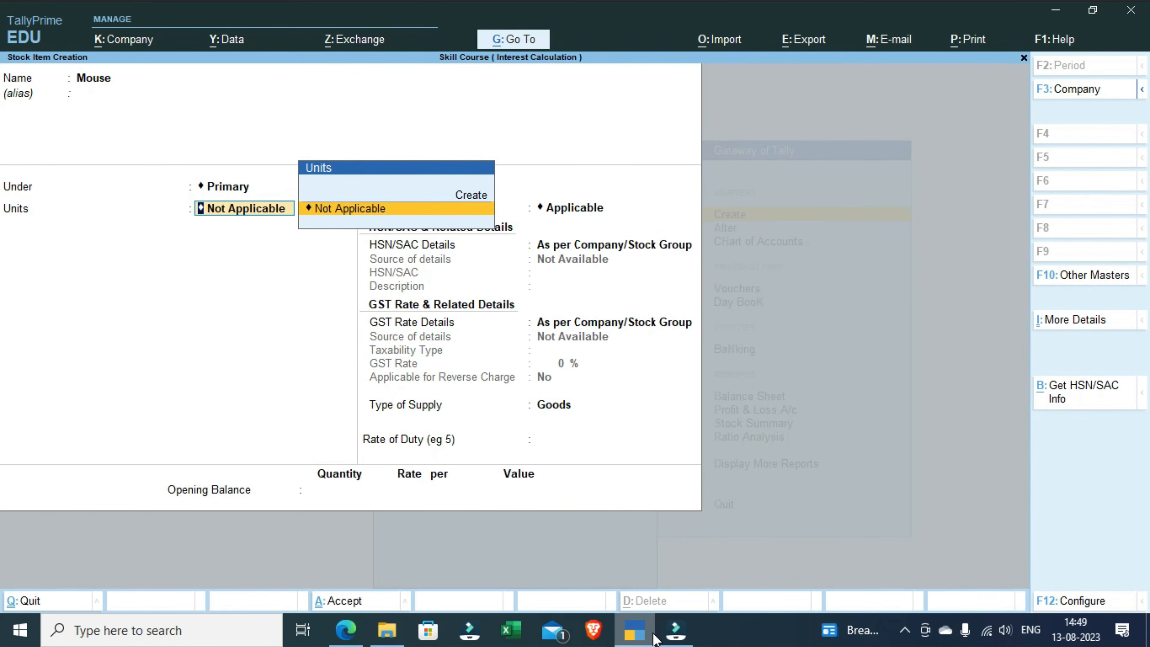
# Step: Start a new unit for the Mouse item with the symbol Nos and the formal name Numbers
pyautogui.press('Up')
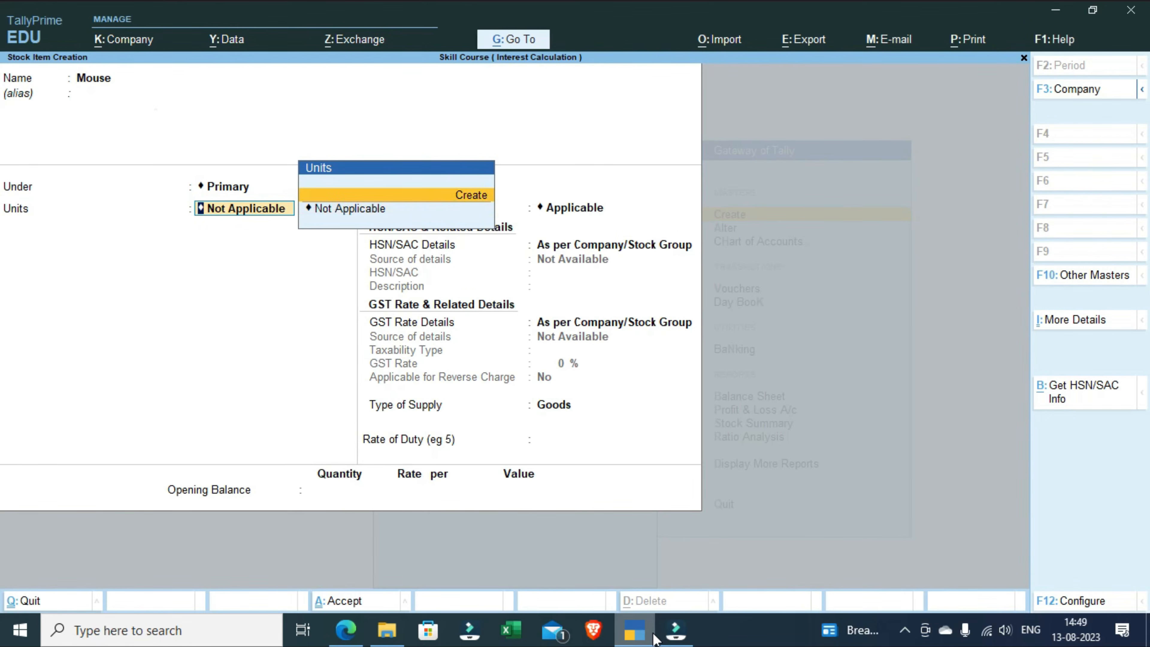
pyautogui.press('Return')
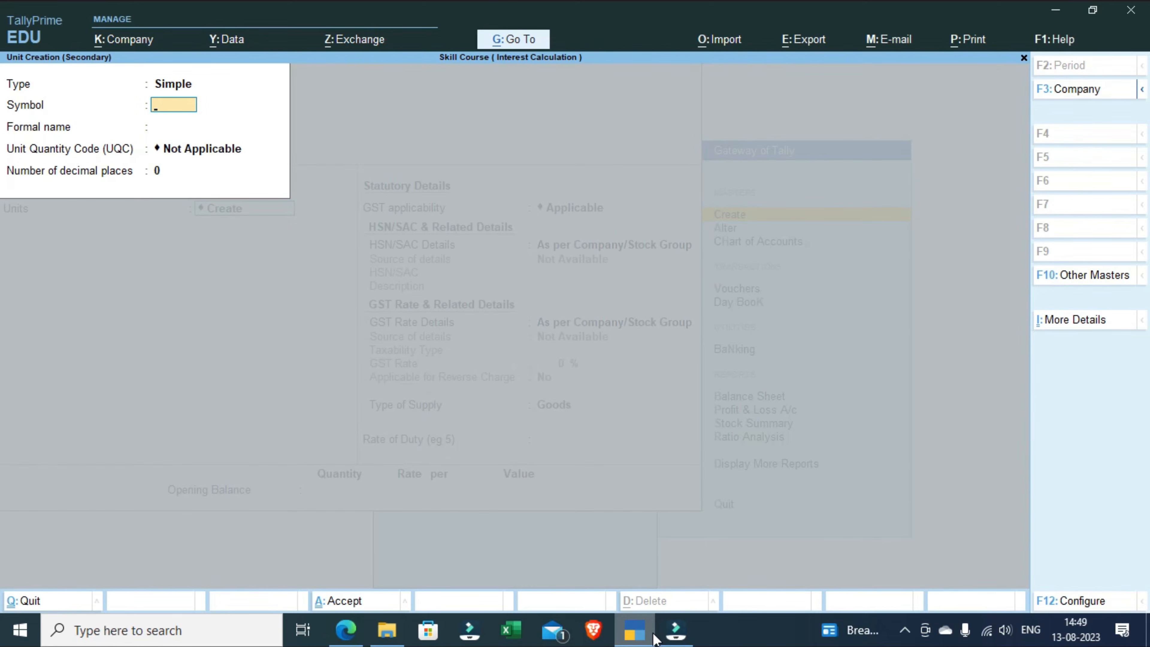
pyautogui.write('Nos')
pyautogui.press('Return')
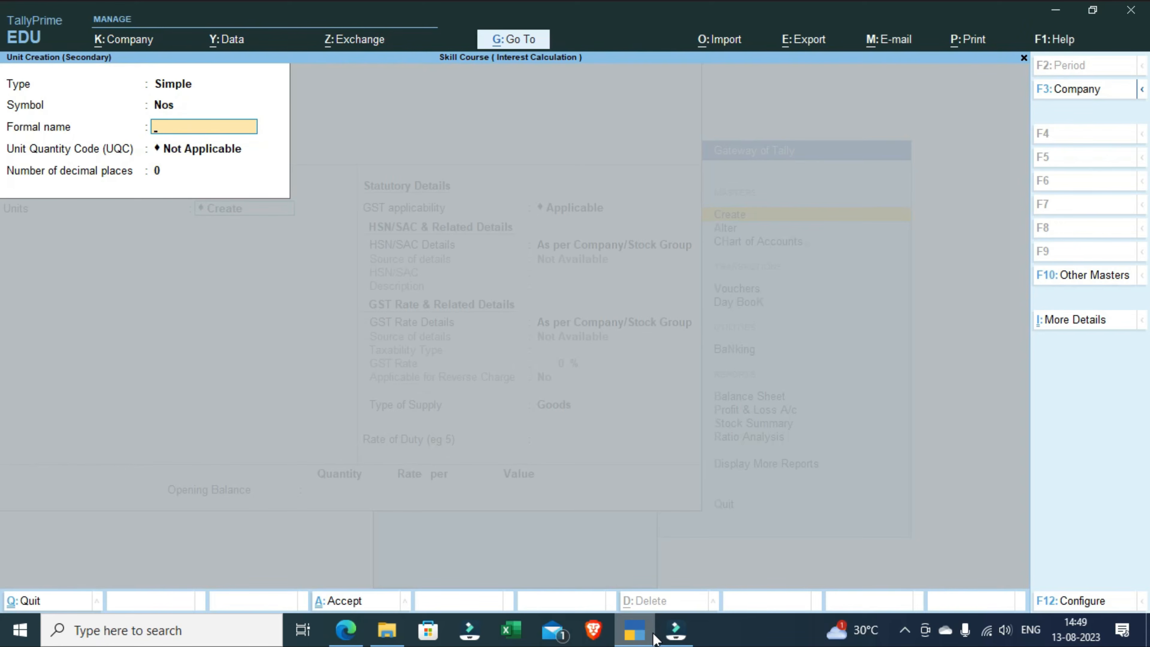
pyautogui.write('Numbers')
pyautogui.press('Return')
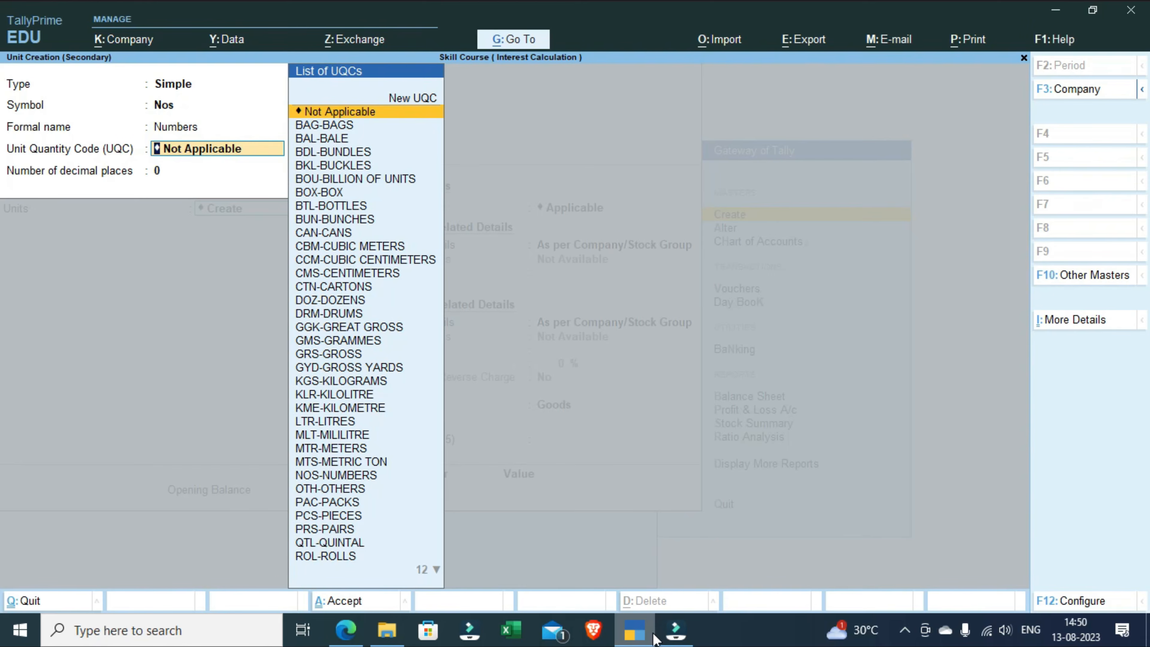
# Step: Set the Nos unit's quantity code to NOS-NUMBERS with 2 decimal places and save the unit
pyautogui.write('nos')
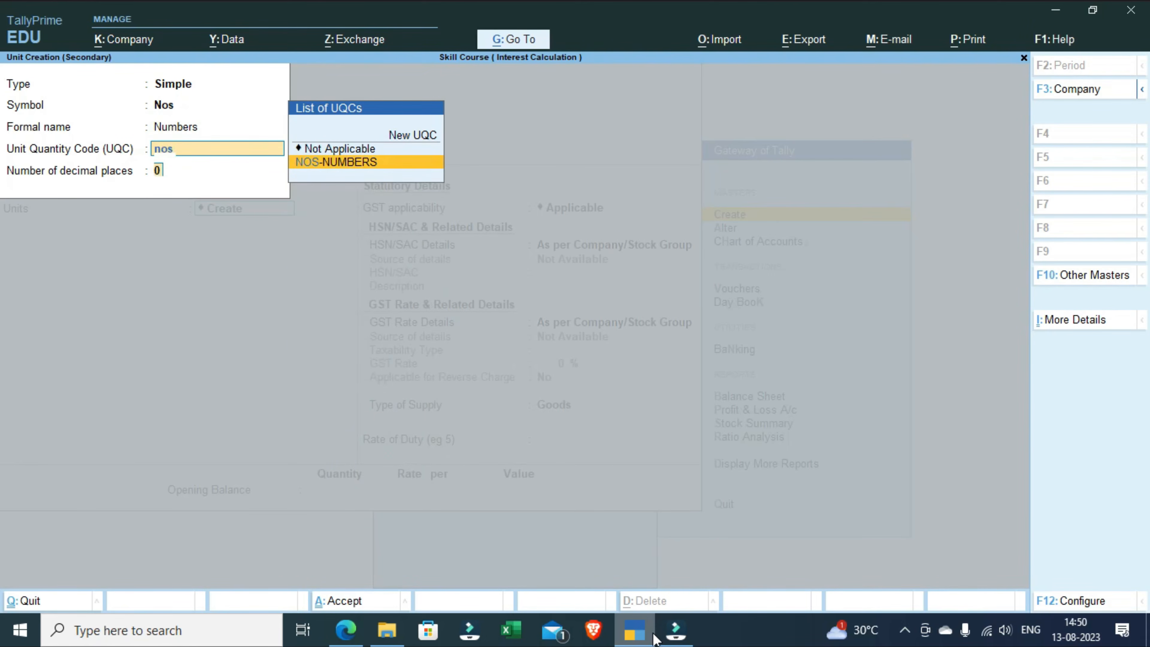
pyautogui.press('Return')
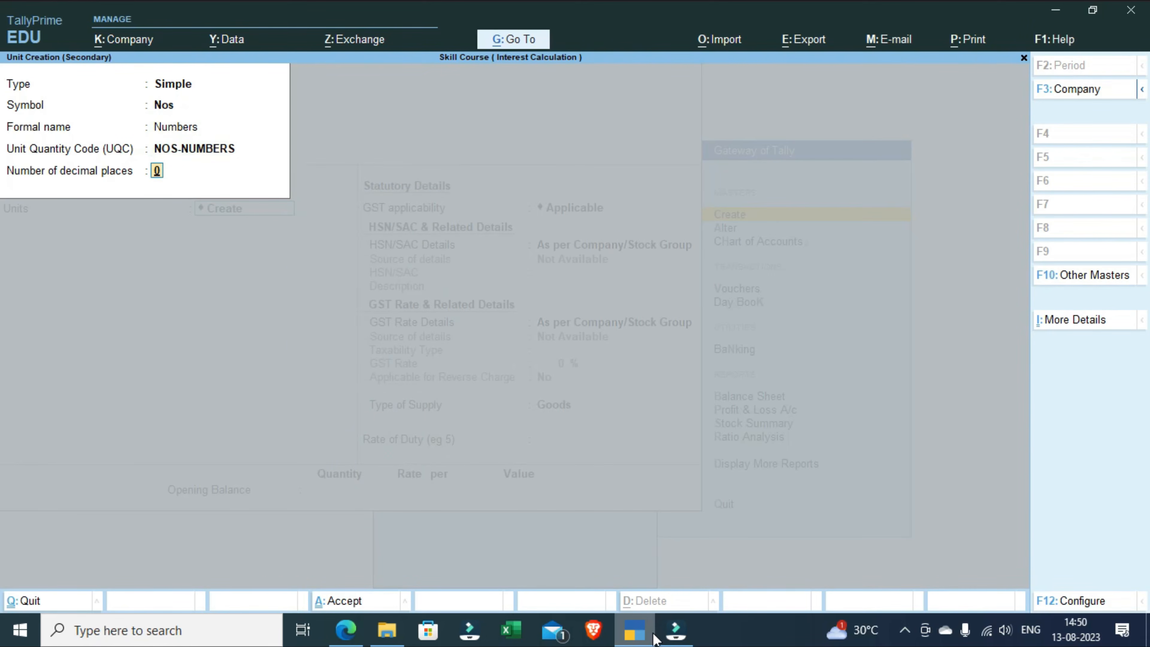
pyautogui.write('2')
pyautogui.press('Return')
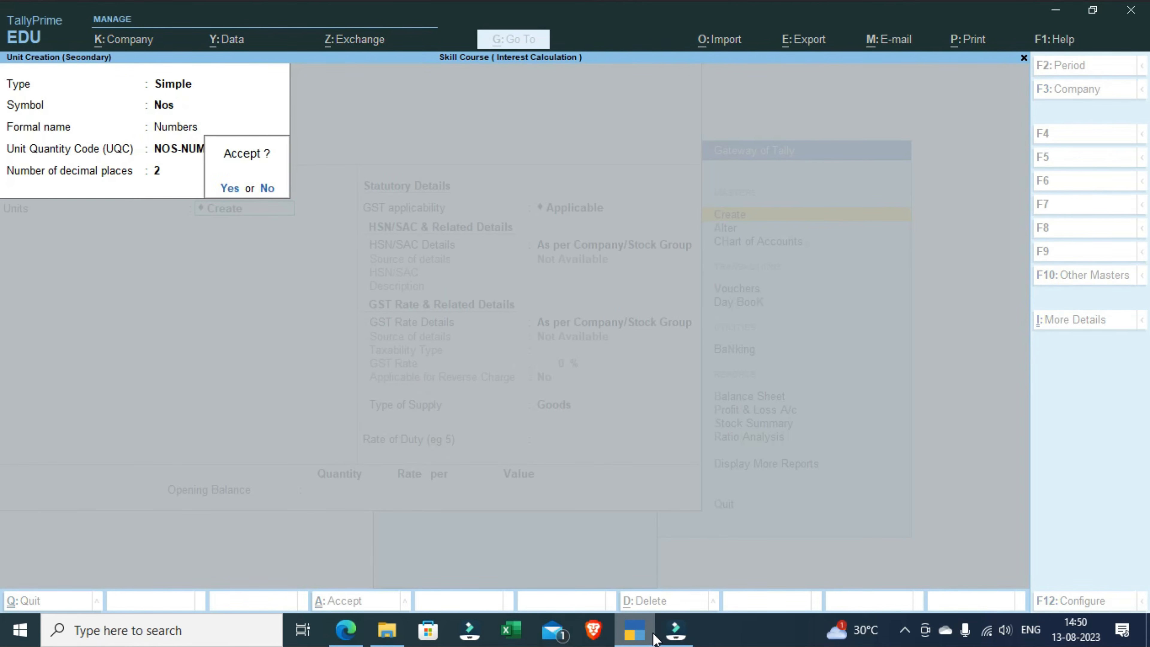
pyautogui.press('Return')
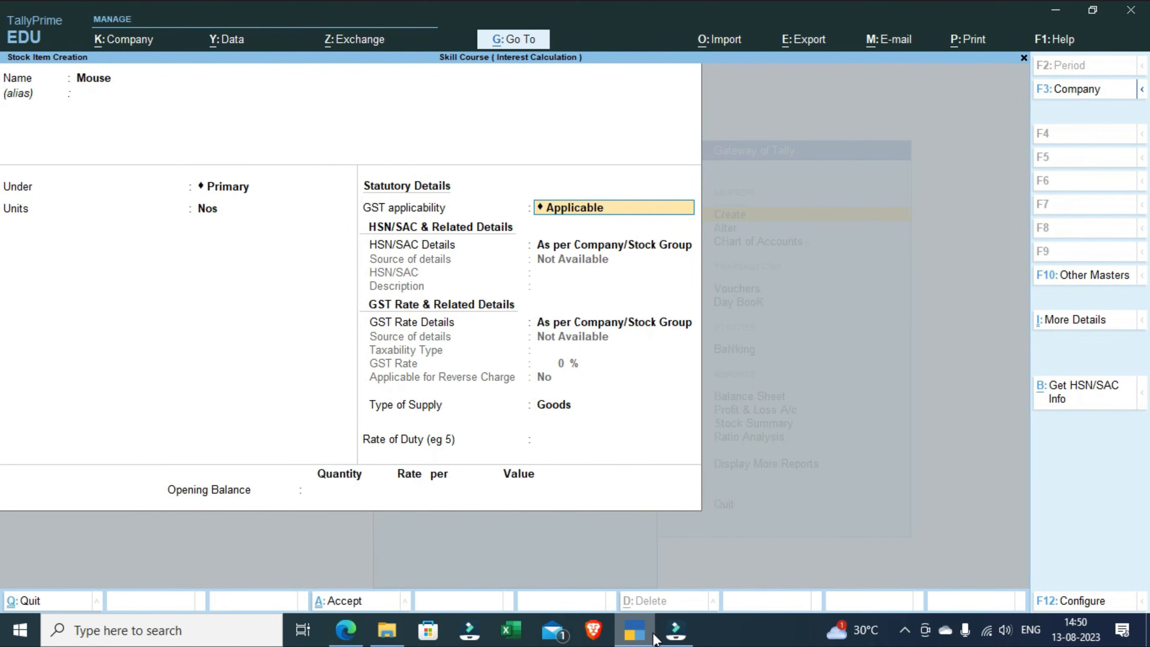
# Step: Keep GST Applicable for the Mouse item and specify its HSN/SAC details here with code 12345, leaving the description blank
pyautogui.press('Return')
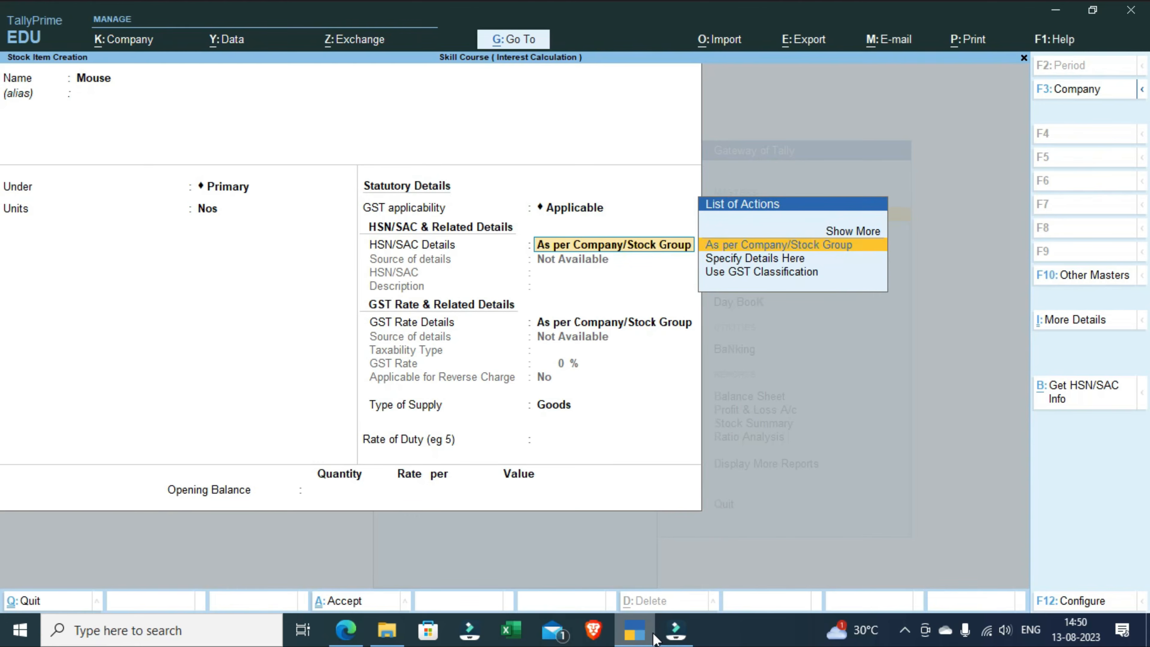
pyautogui.press('Down')
pyautogui.press('Return')
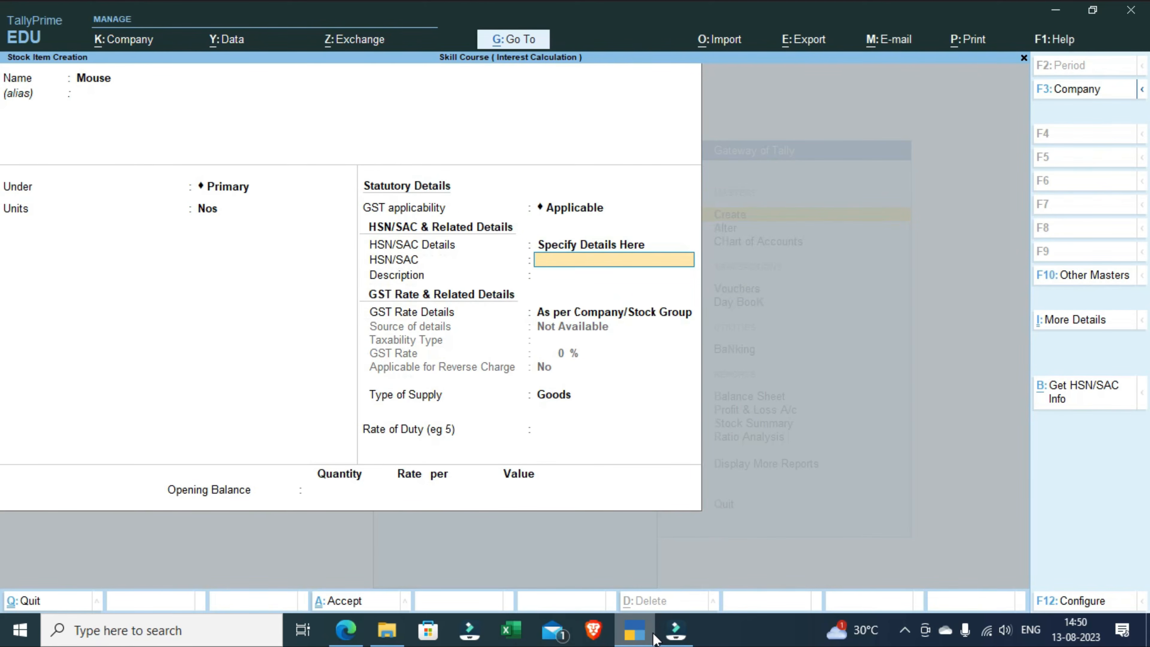
pyautogui.write('12345')
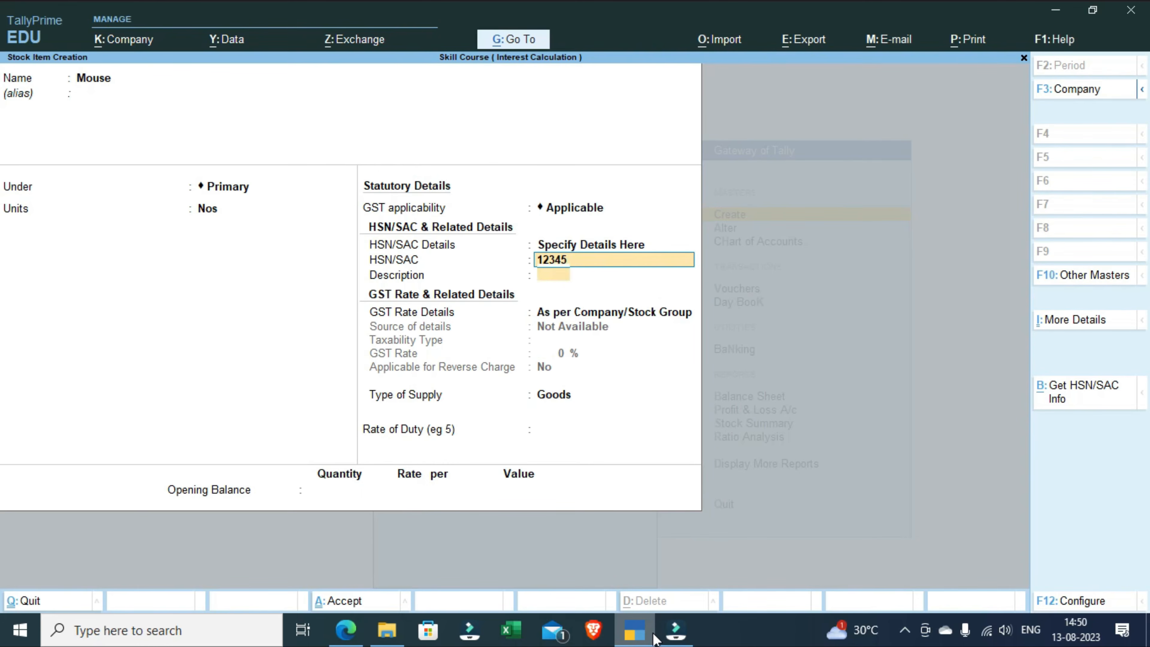
pyautogui.press('Return')
pyautogui.press('Return')
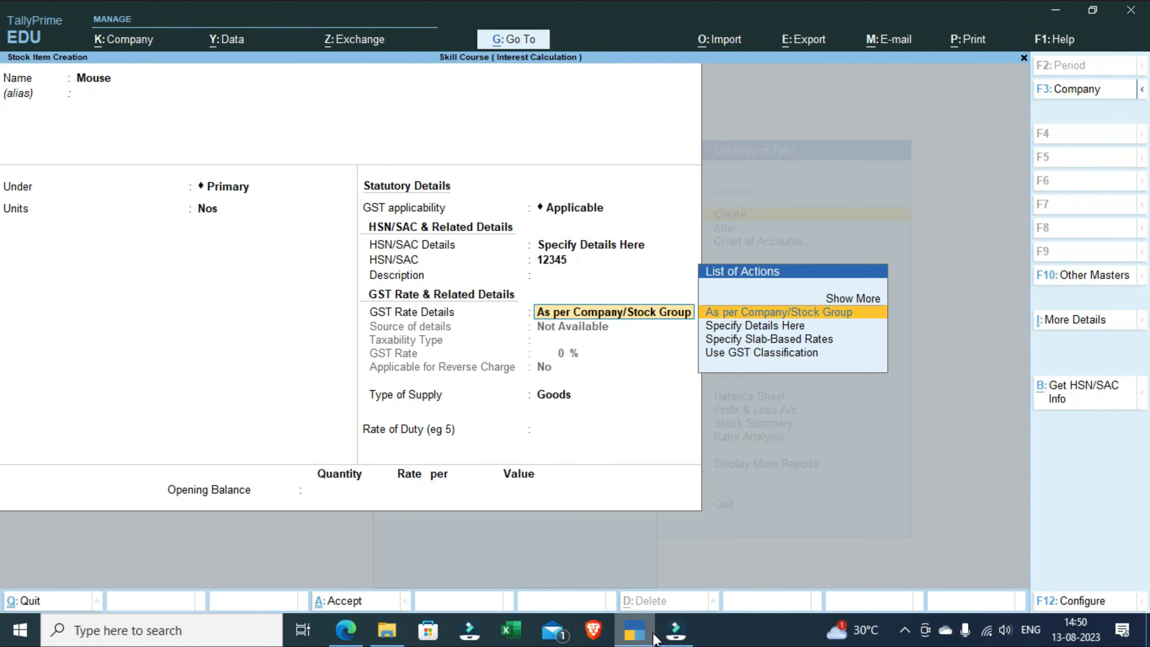
# Step: Specify the Mouse item's GST rate details here as Taxable at 18 %, keeping reverse charge at No
pyautogui.press('Down')
pyautogui.press('Down')
pyautogui.press('Up')
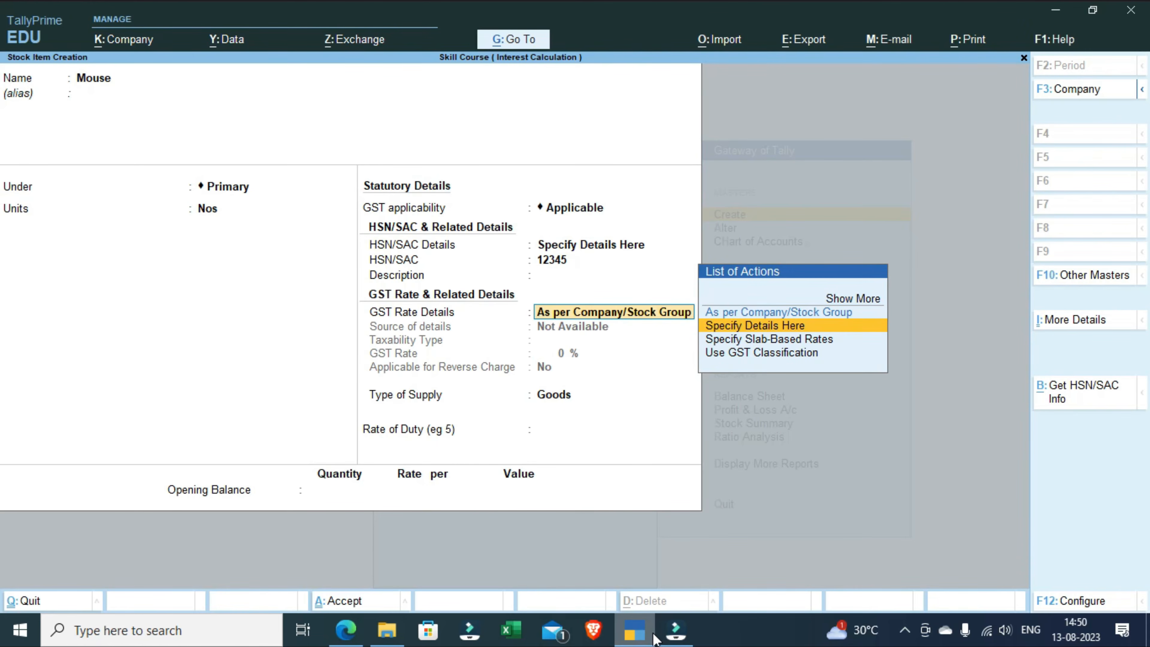
pyautogui.press('Return')
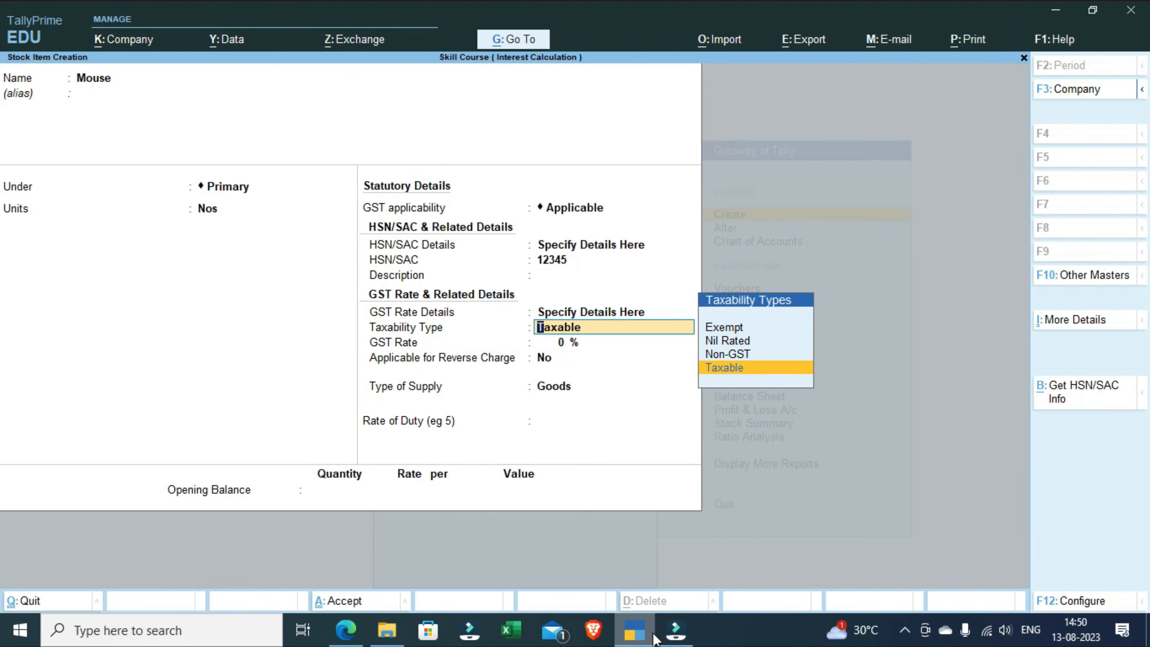
pyautogui.press('Return')
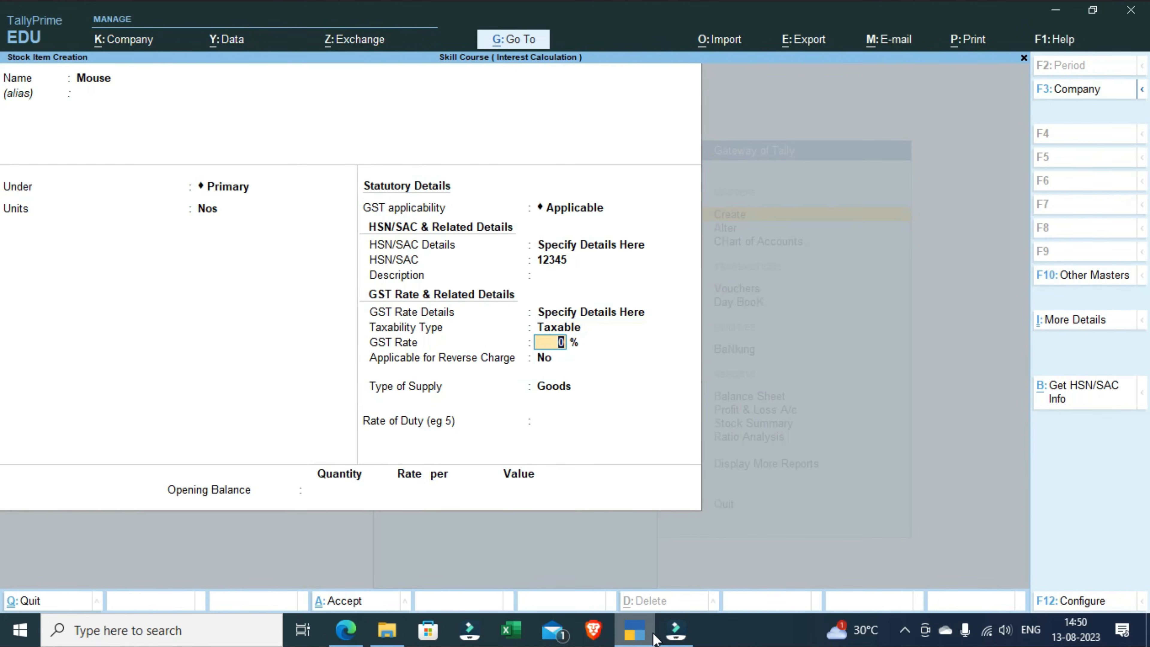
pyautogui.write('18')
pyautogui.press('Return')
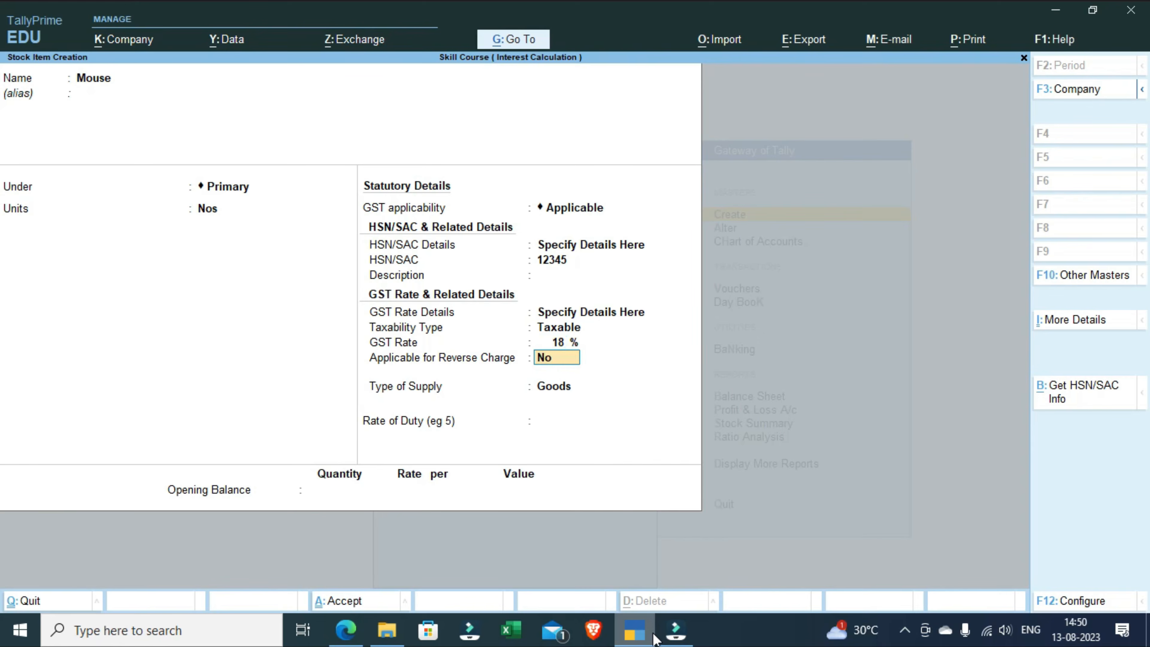
pyautogui.press('Return')
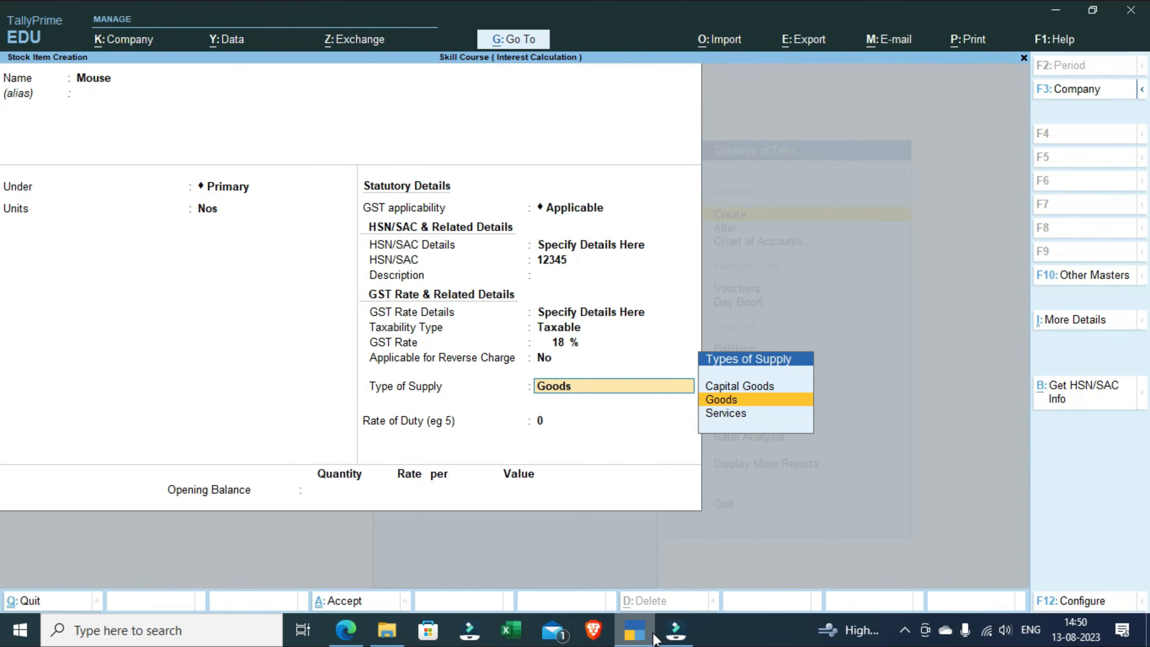
# Step: Keep the Mouse item's supply type as Goods, set its opening balance to 100 Nos at 160 per Nos, and save it
pyautogui.press('Return')
pyautogui.press('Return')
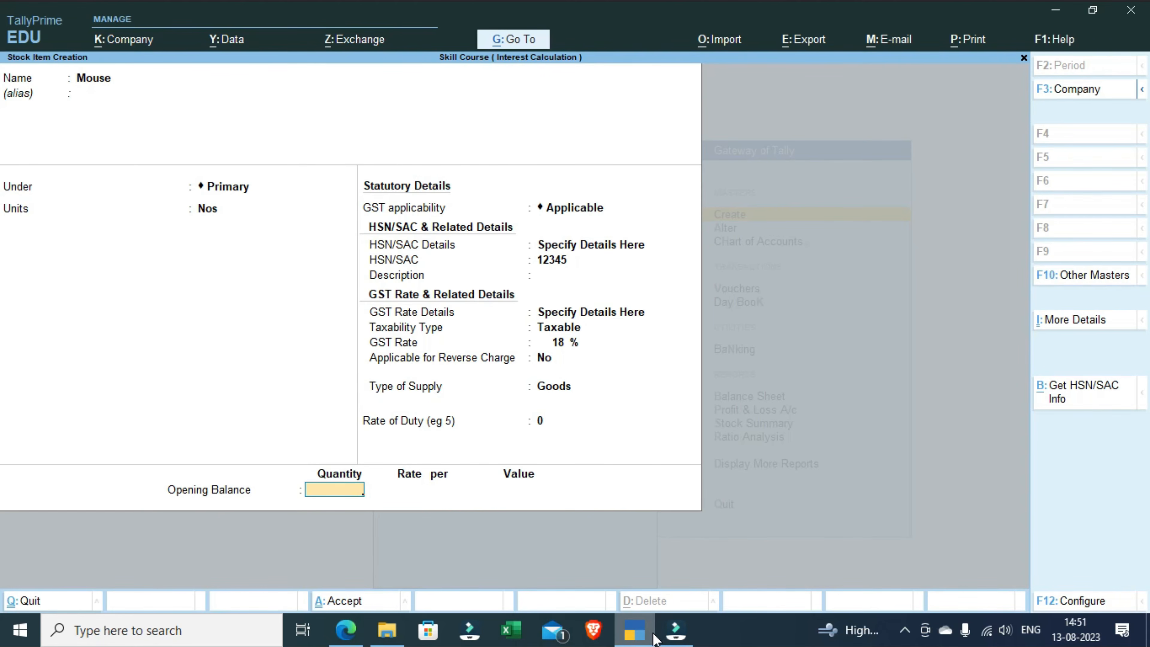
pyautogui.write('100')
pyautogui.press('Return')
pyautogui.write('160')
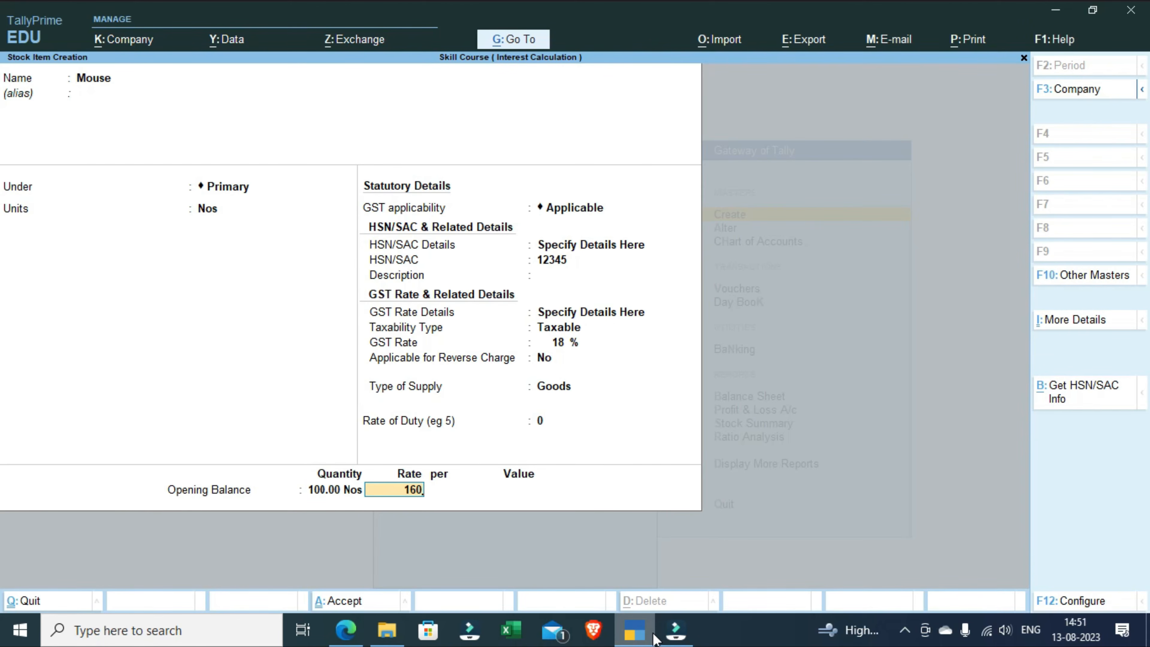
pyautogui.press('Return')
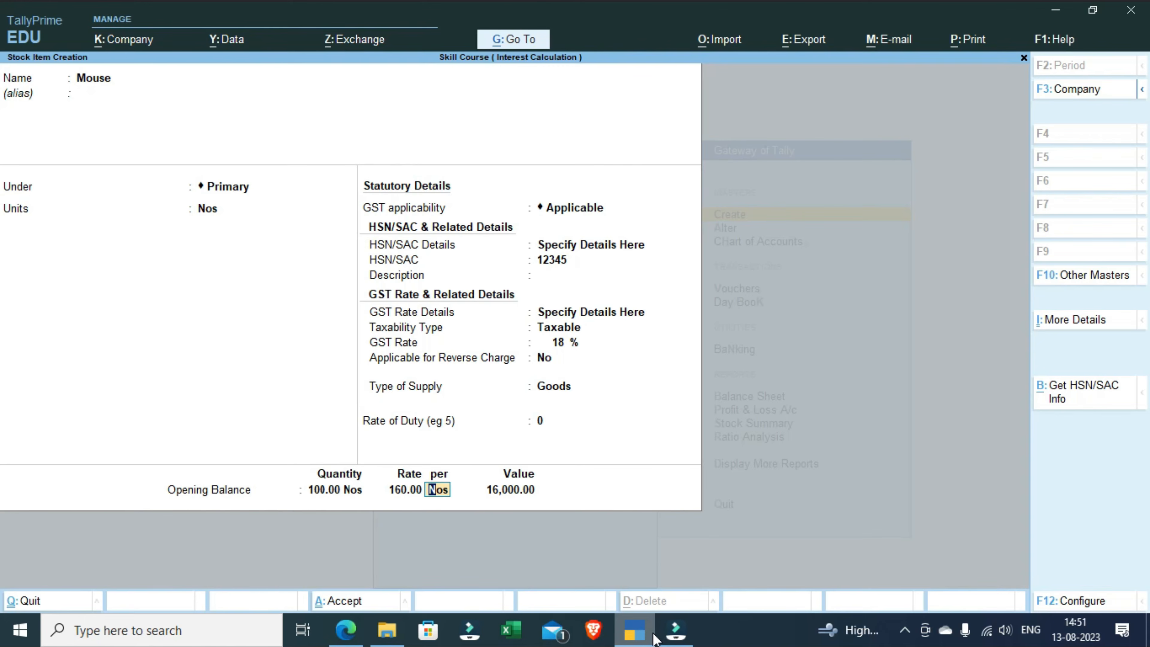
pyautogui.press('Return')
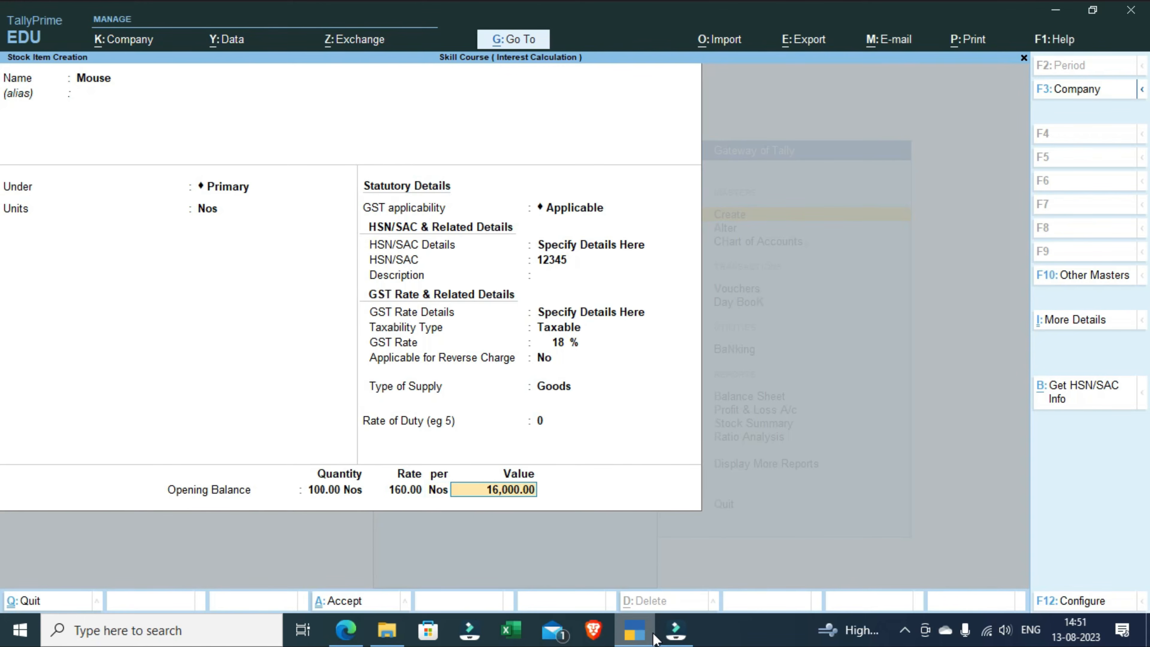
pyautogui.press('Return')
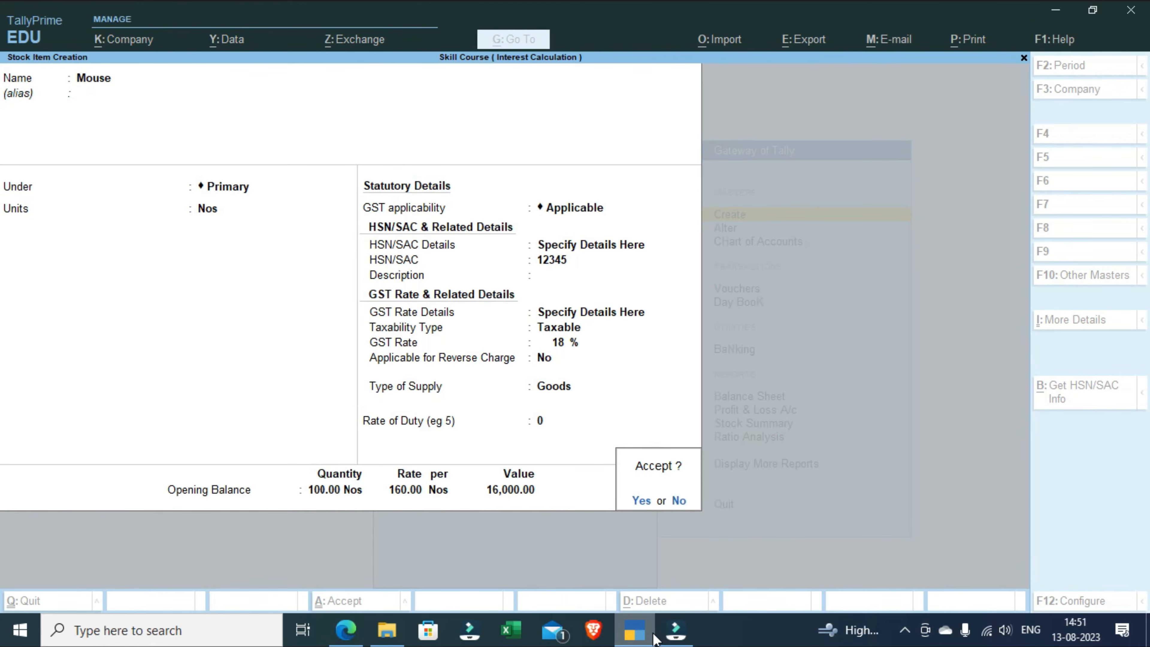
pyautogui.press('Return')
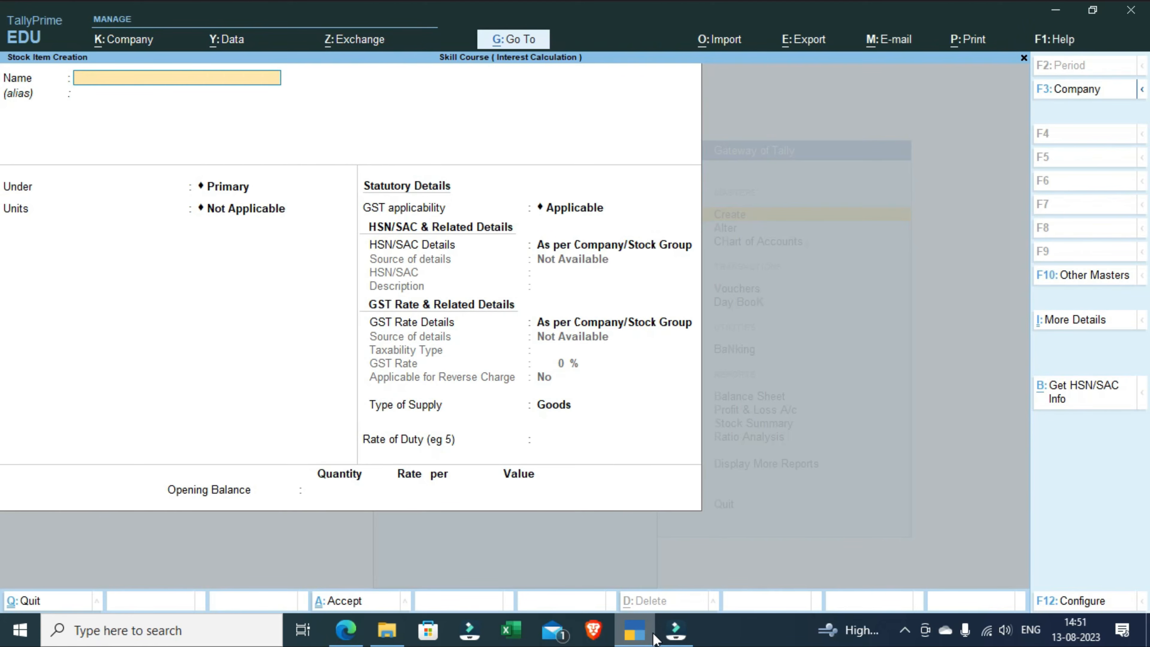
pyautogui.press('Escape')
pyautogui.press('Return')
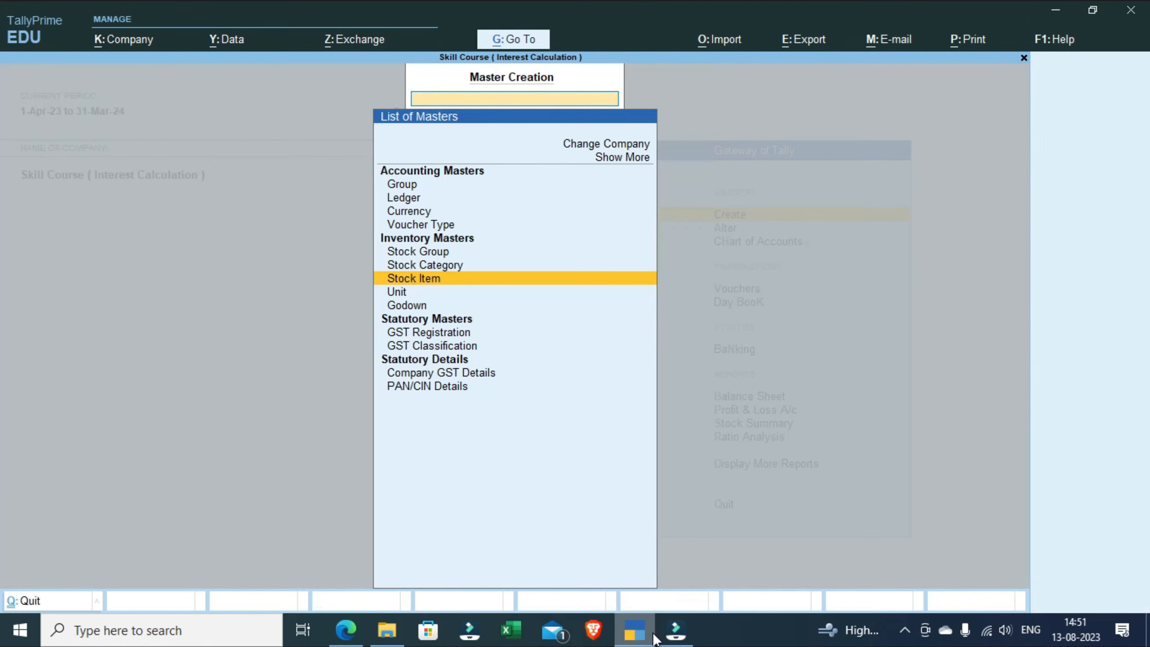
pyautogui.press('Escape')
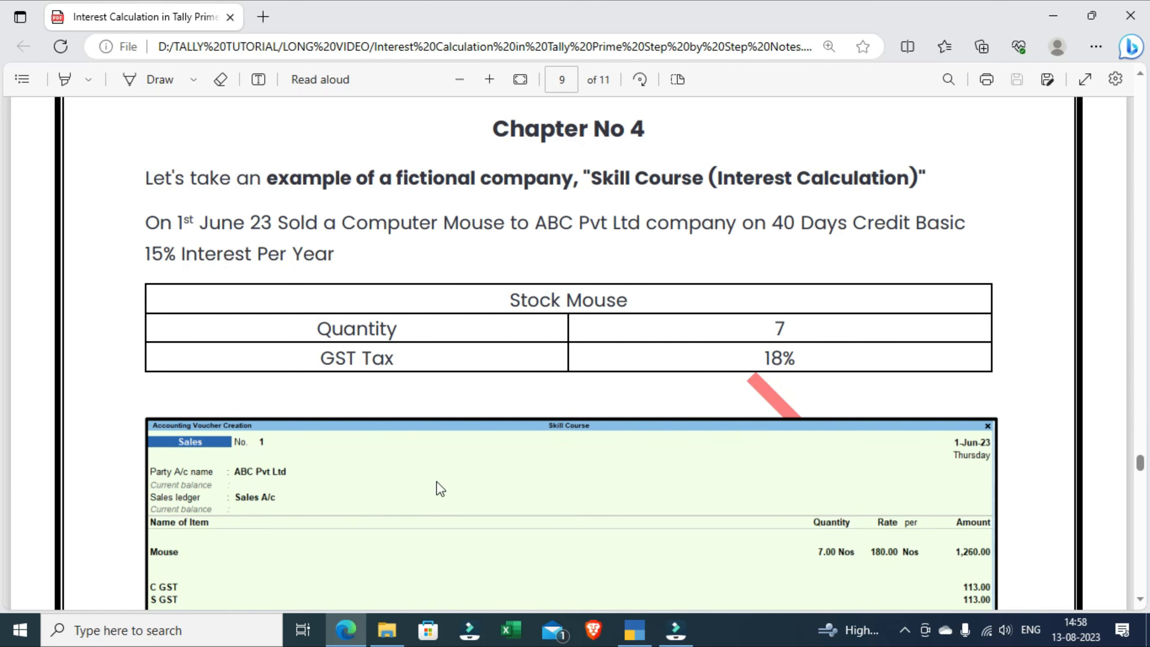
# Step: Switch to TallyPrime and start a sales voucher with ABC Pvt Ltd as the party account
pyautogui.hotkey('alt', 'Tab')
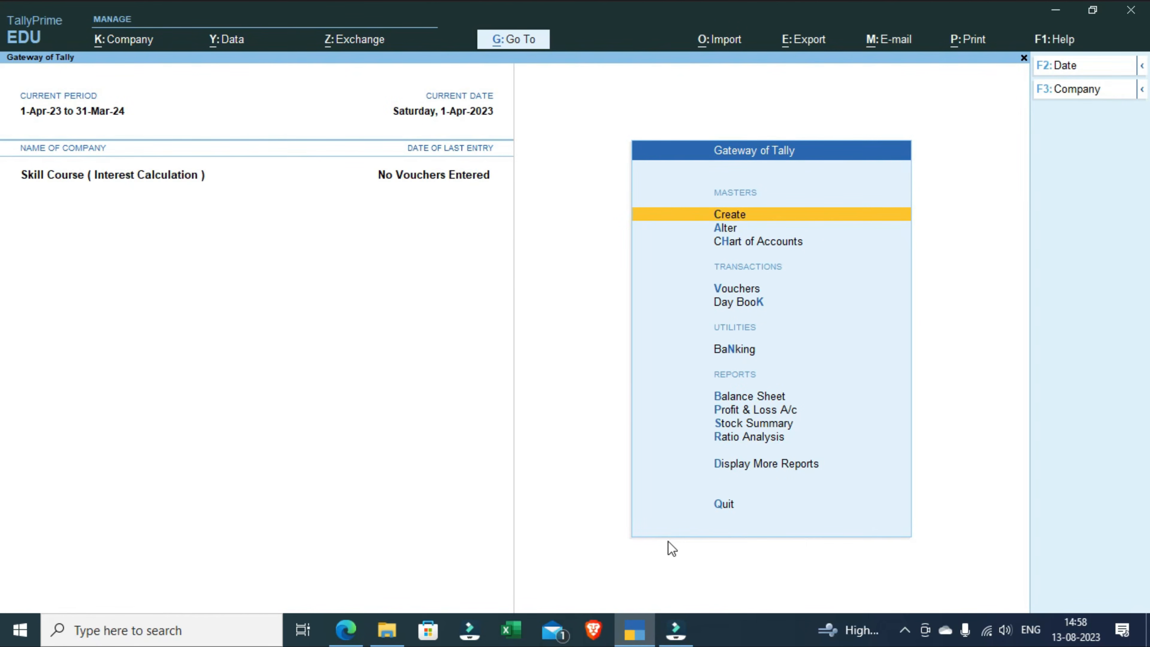
pyautogui.press('Down')
pyautogui.press('Down')
pyautogui.press('Down')
pyautogui.press('Return')
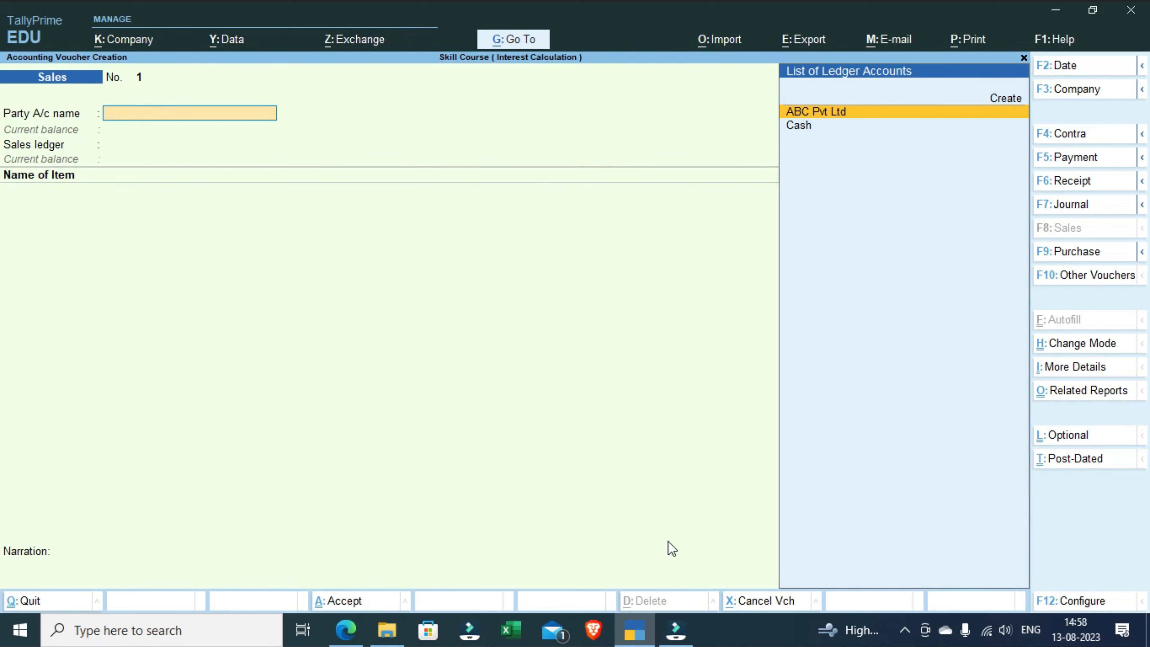
pyautogui.press('Return')
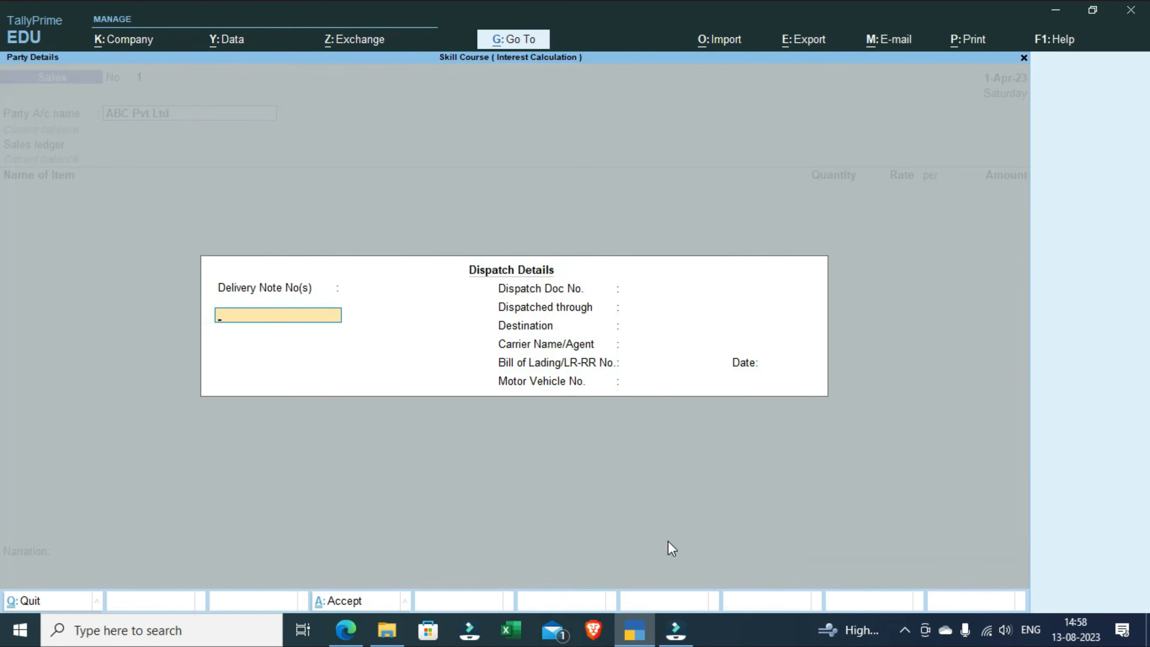
# Step: Leave the dispatch details blank, accept the party details, and choose Sales A/c as the voucher's sales ledger
pyautogui.press('Return')
pyautogui.press('Return')
pyautogui.press('Return')
pyautogui.press('Return')
pyautogui.press('Return')
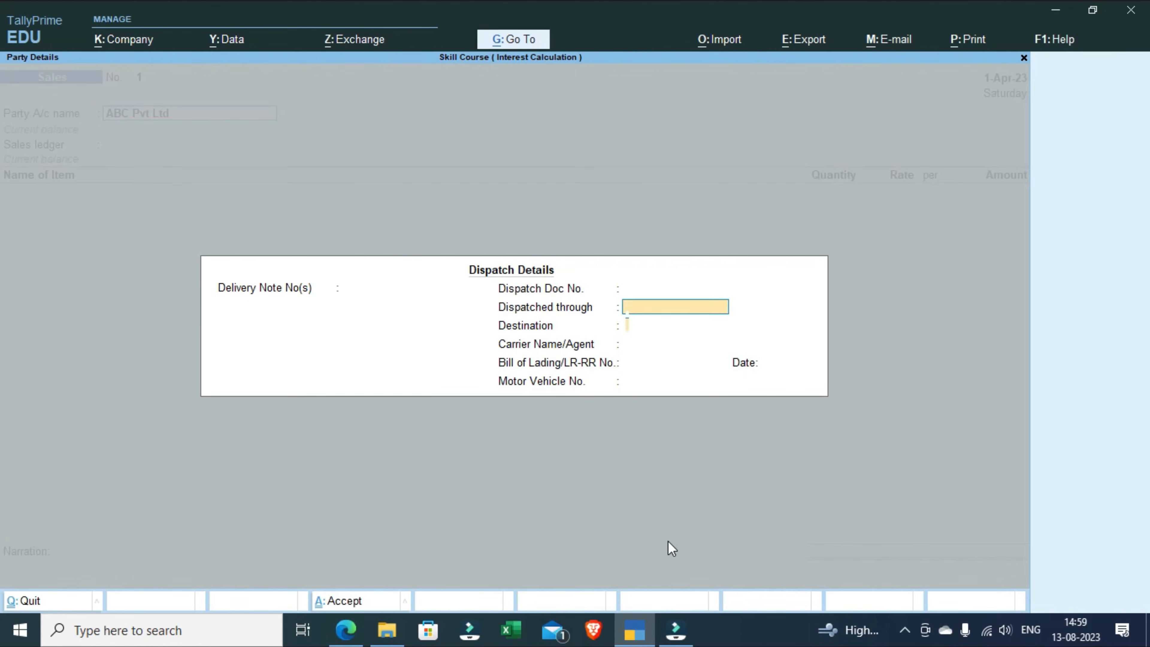
pyautogui.press('Return')
pyautogui.press('Return')
pyautogui.press('Return')
pyautogui.press('Return')
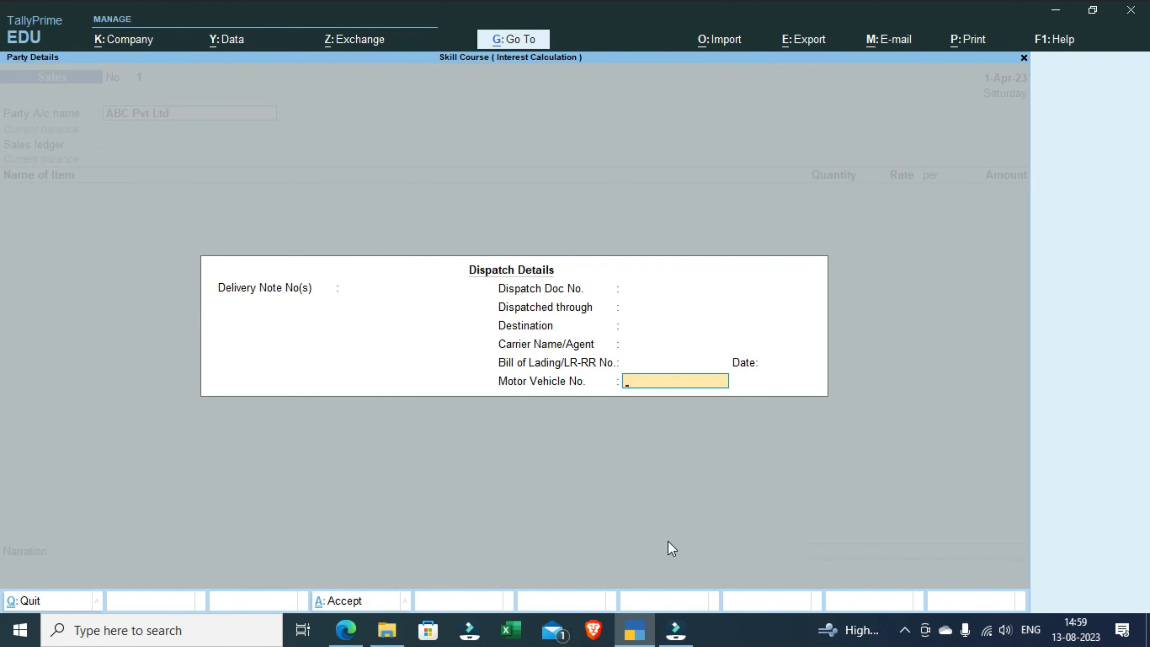
pyautogui.press('Return')
pyautogui.press('Return')
pyautogui.press('Return')
pyautogui.press('Return')
pyautogui.press('Return')
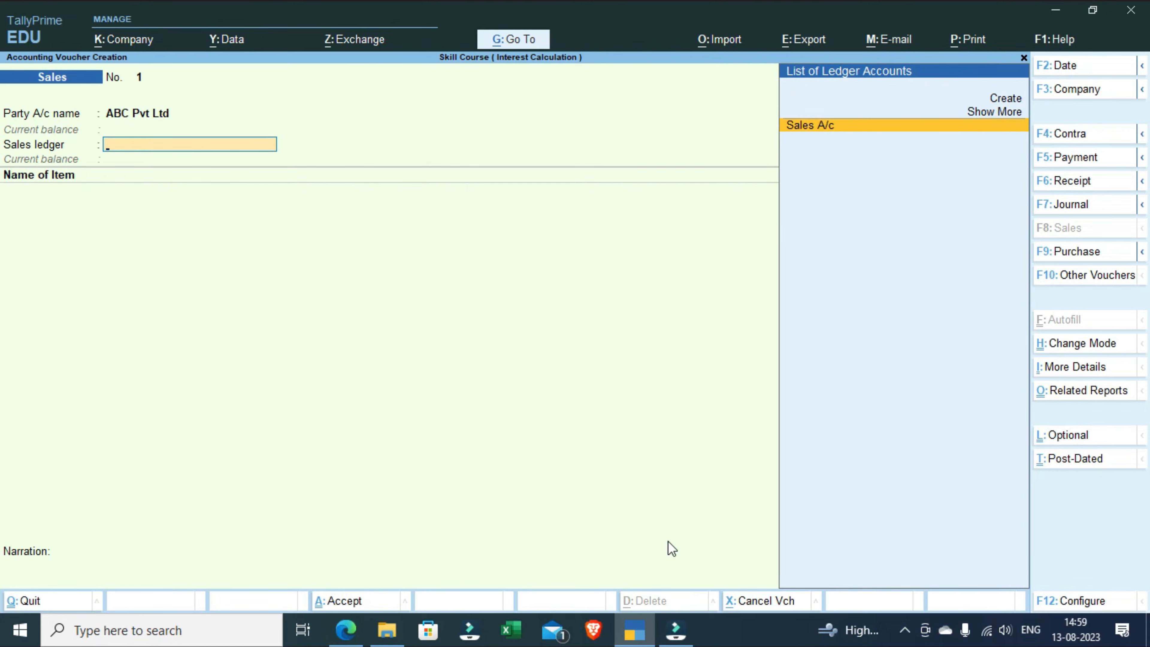
pyautogui.press('Return')
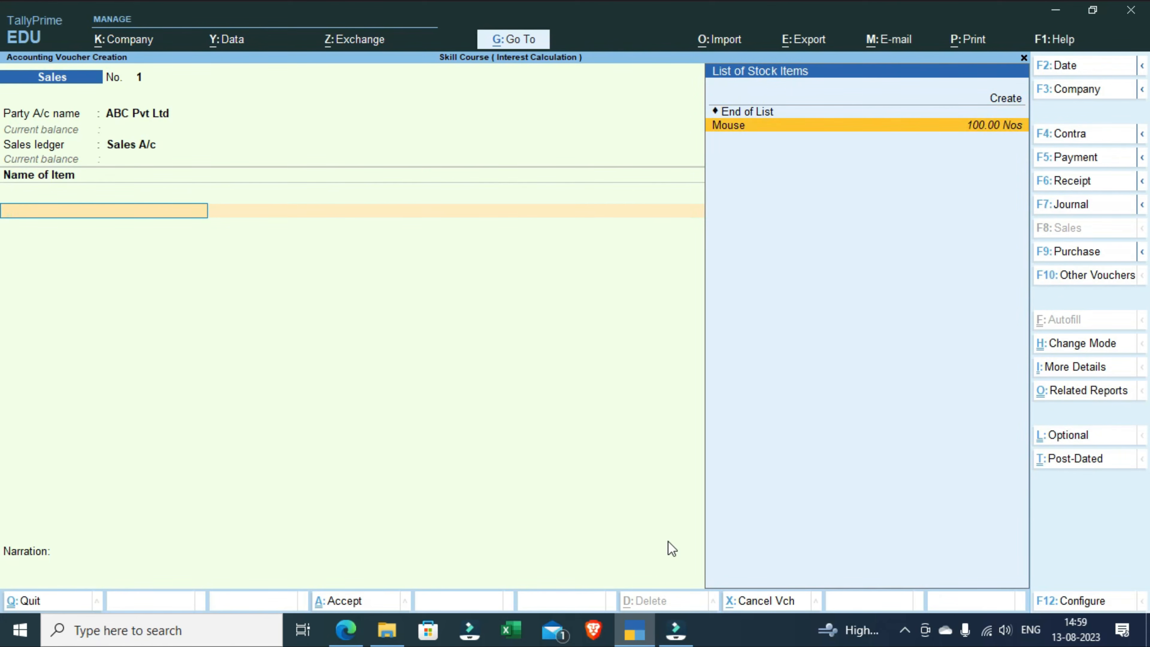
# Step: Add the Mouse item to the sales voucher without a description, with quantity 7 Nos and rate 180 per Nos
pyautogui.press('Return')
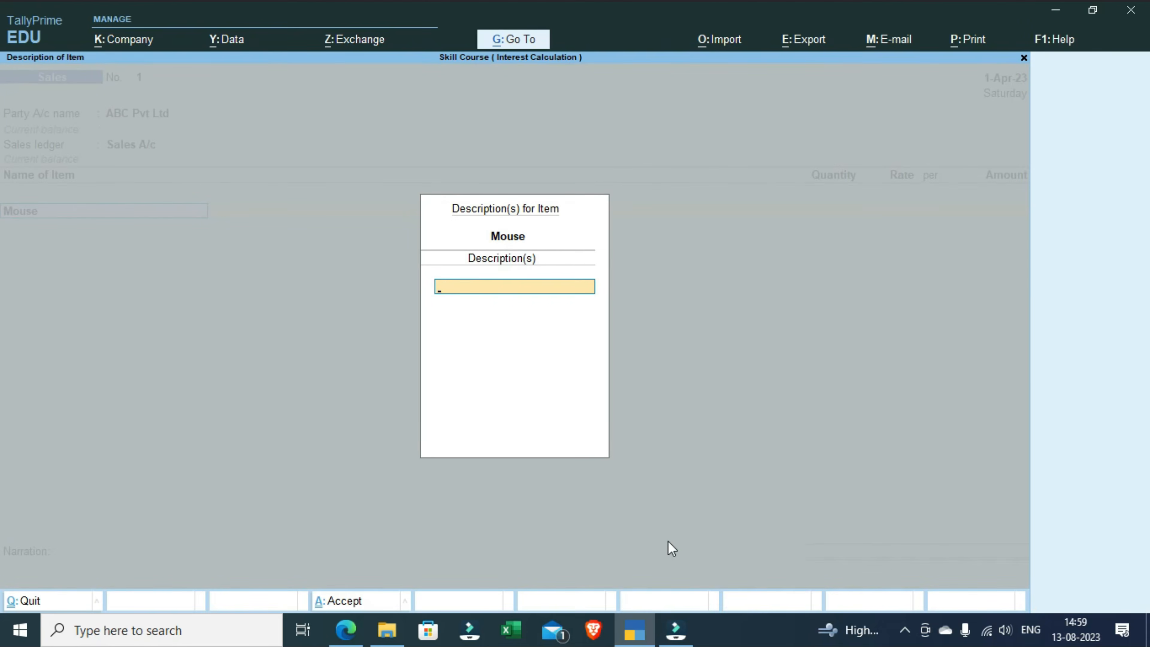
pyautogui.press('Return')
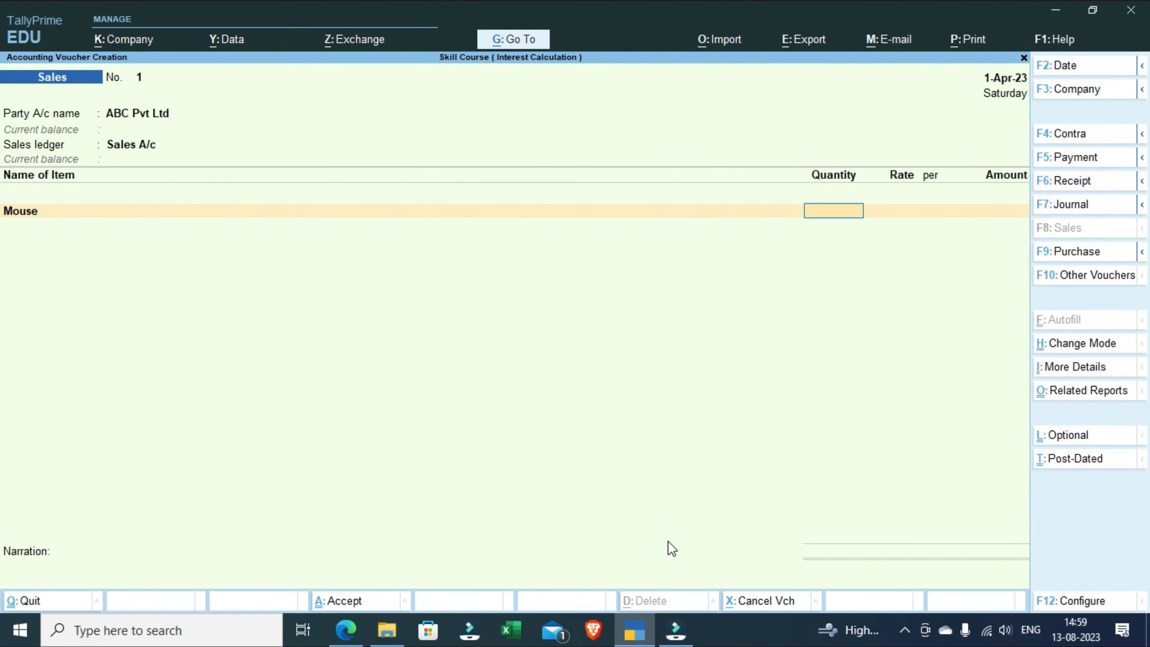
pyautogui.write('7')
pyautogui.press('Return')
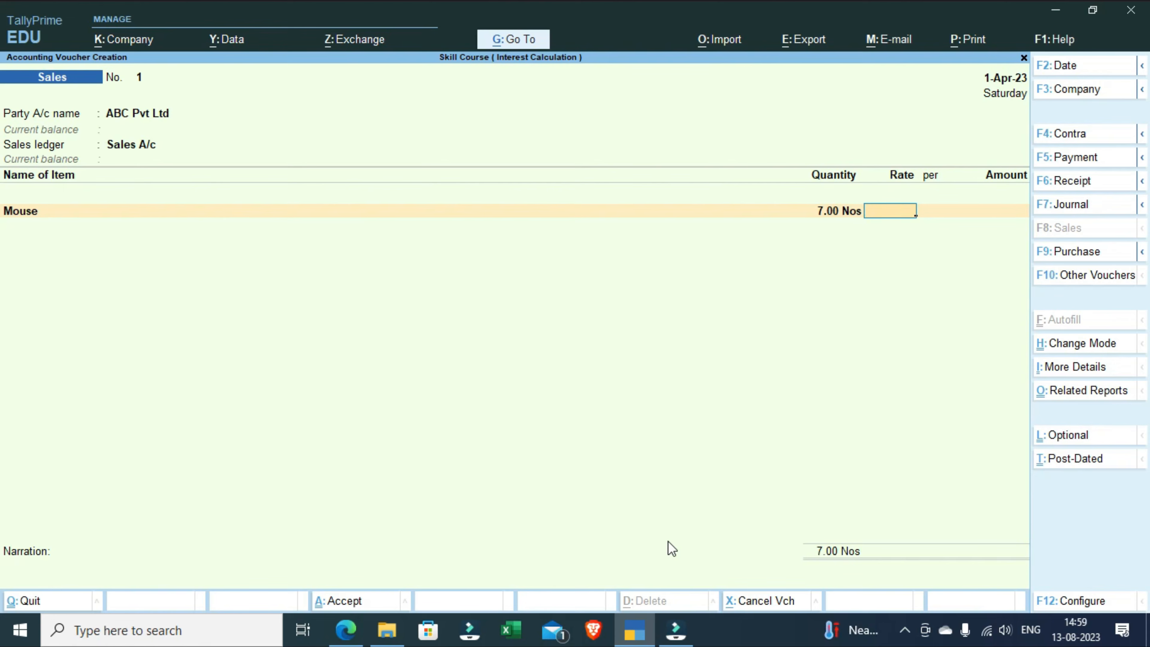
pyautogui.write('180')
pyautogui.press('Return')
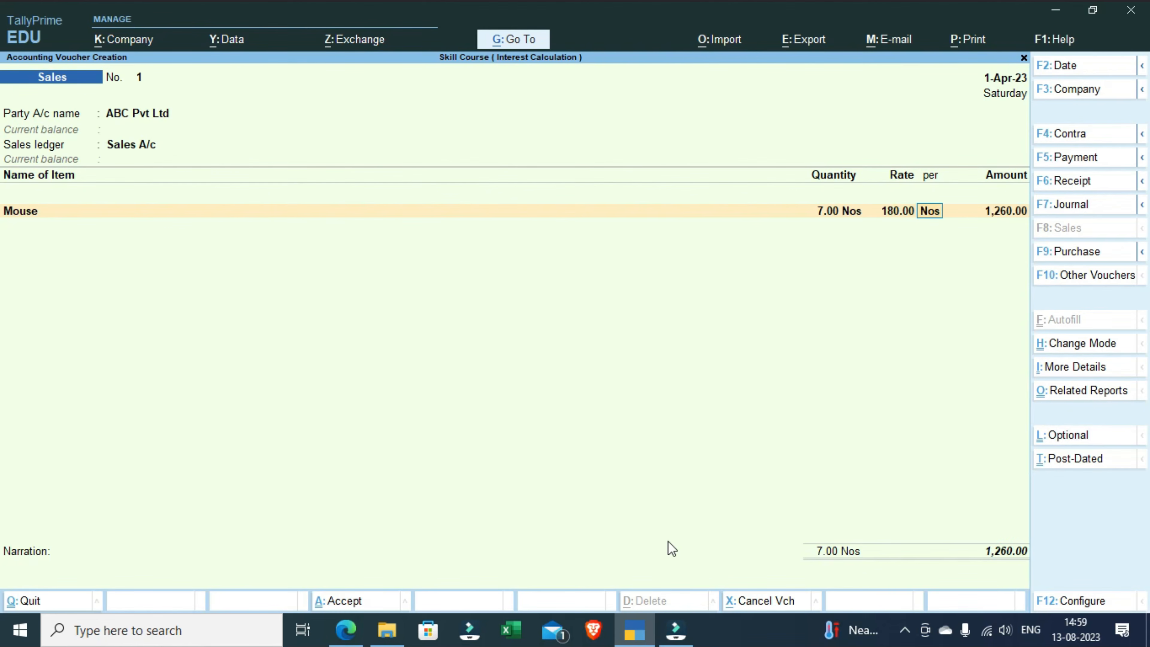
pyautogui.press('Return')
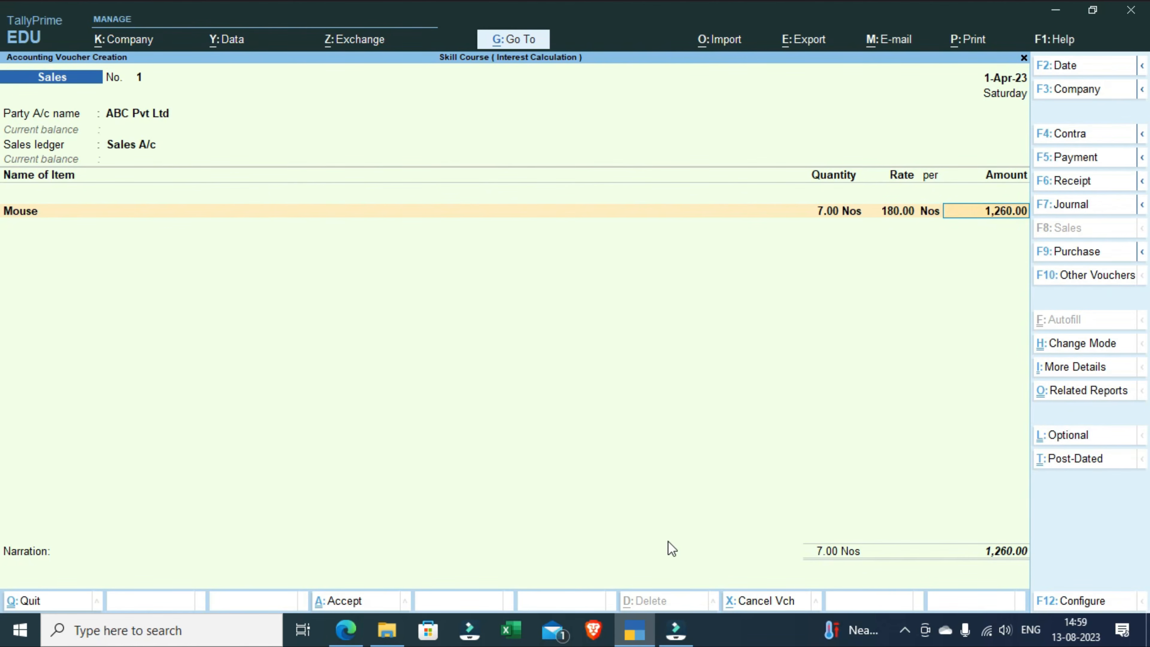
pyautogui.press('Return')
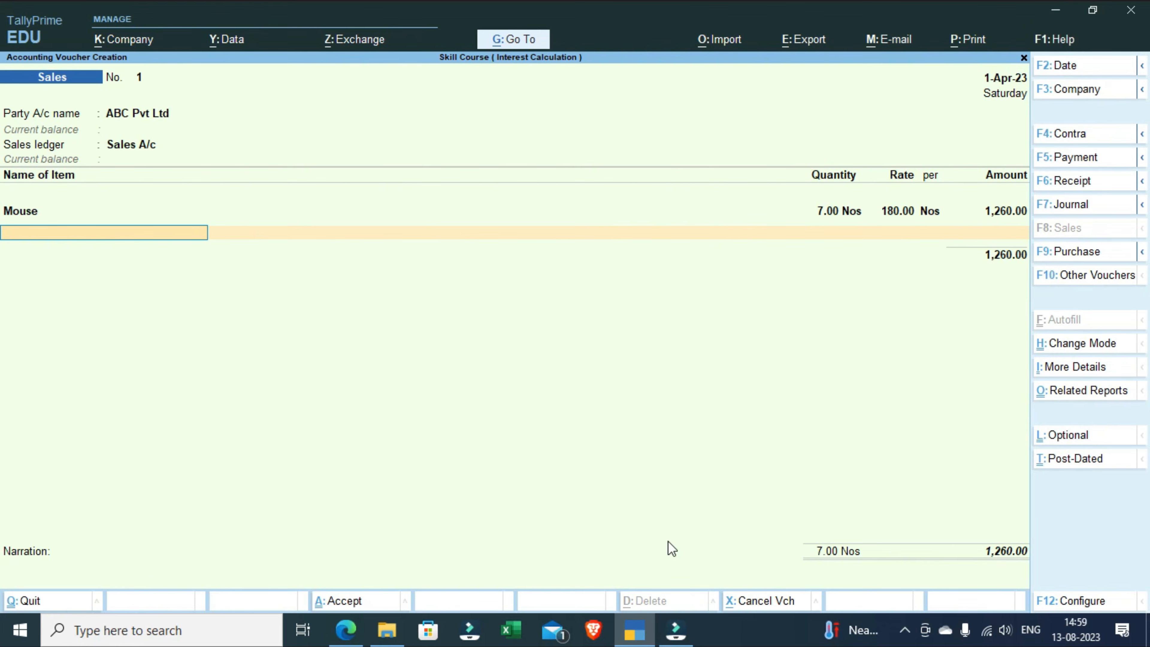
# Step: End the voucher's item list and add the C GST and S GST ledgers with their calculated amounts
pyautogui.press('Return')
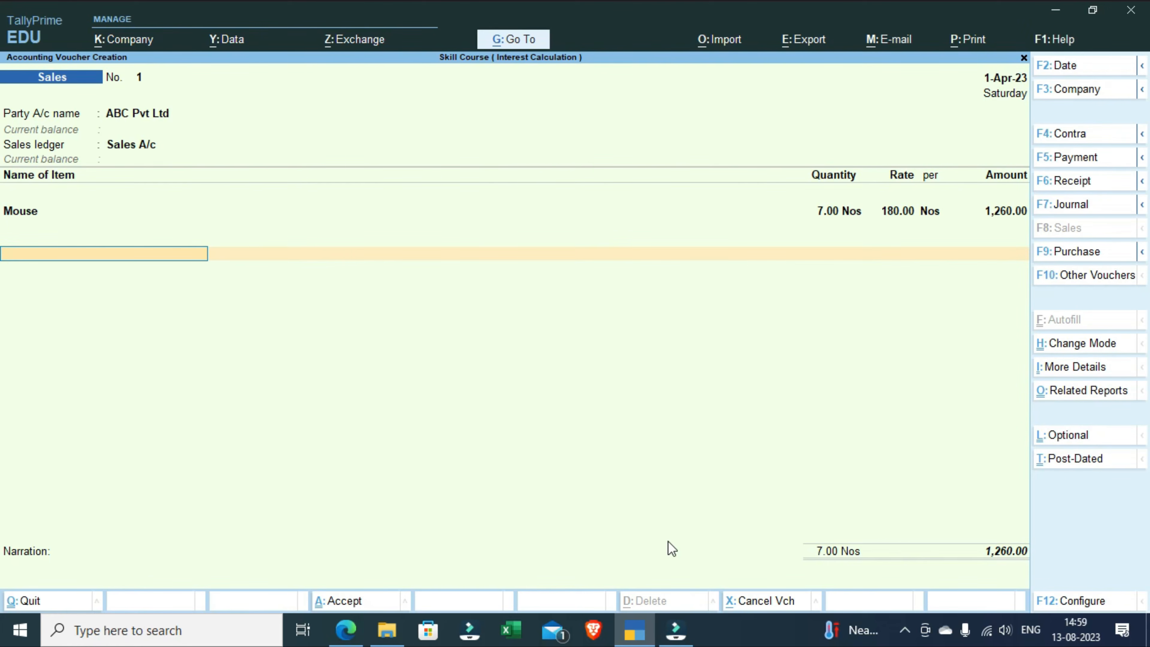
pyautogui.write('C')
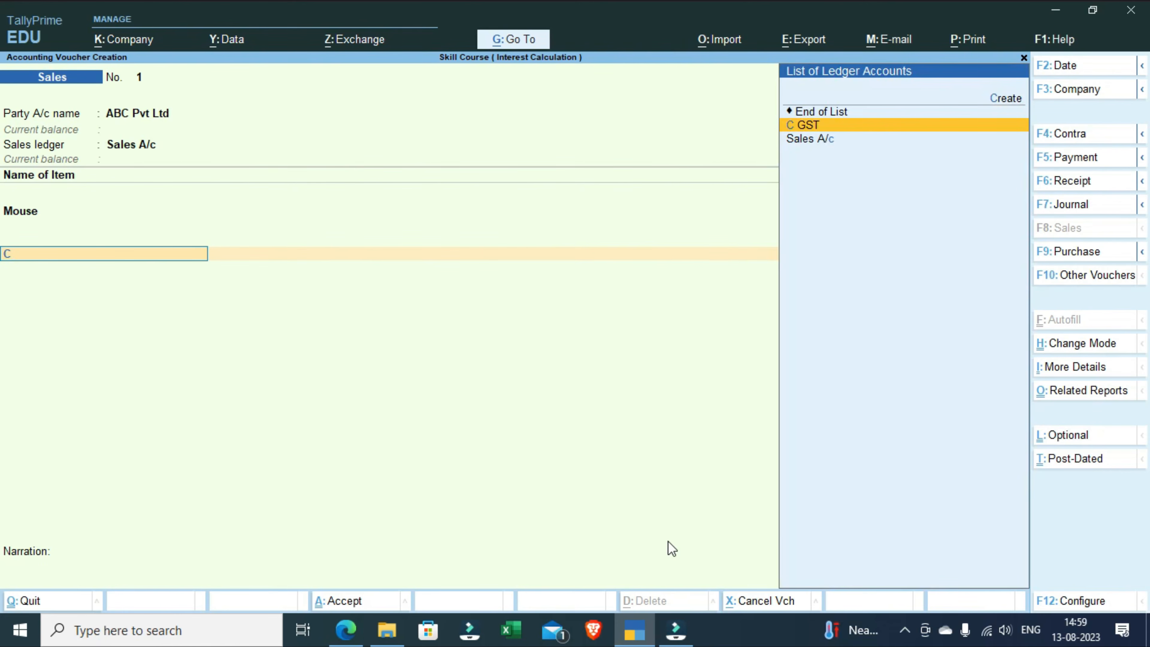
pyautogui.press('Return')
pyautogui.press('Return')
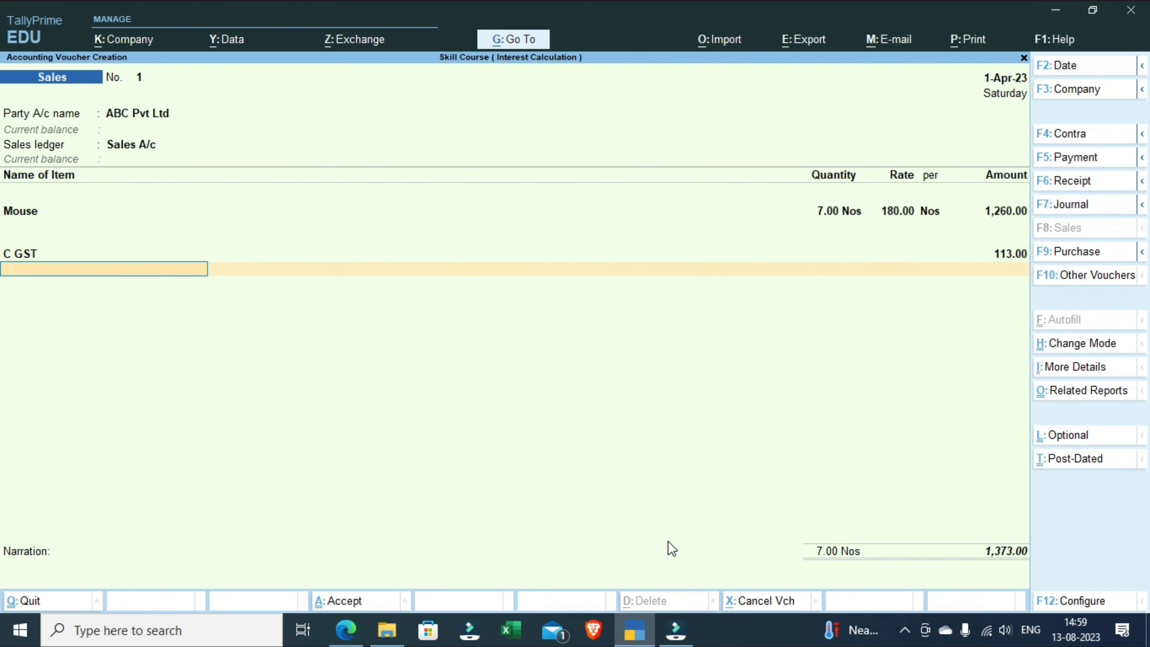
pyautogui.write('S')
pyautogui.press('Down')
pyautogui.press('Return')
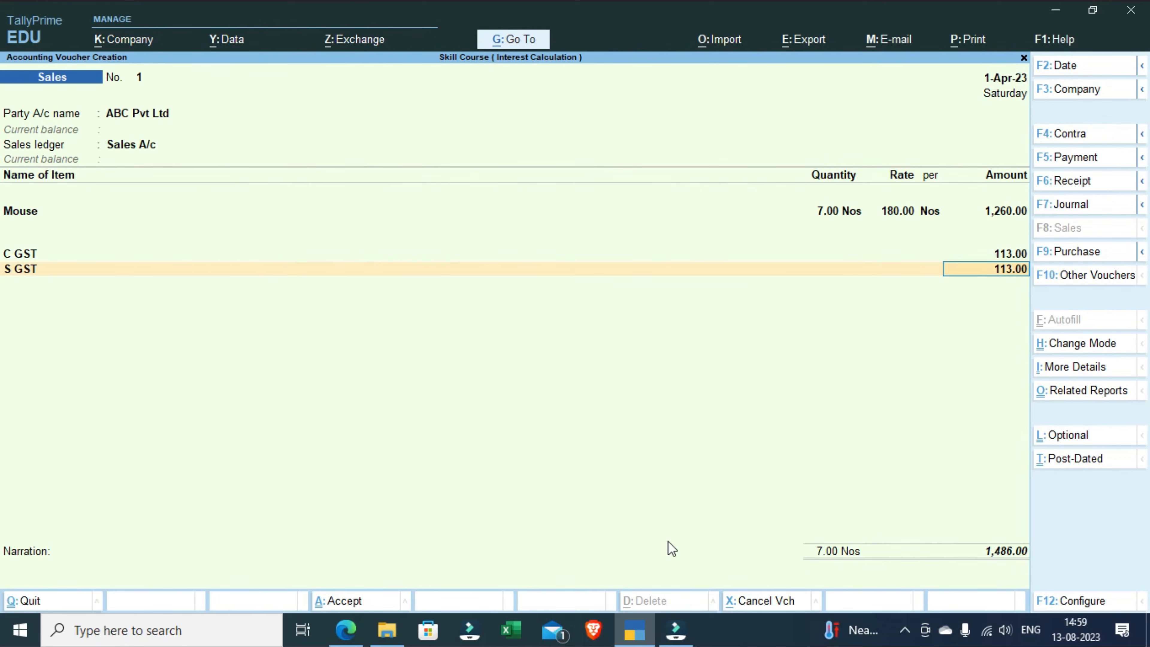
pyautogui.press('Return')
pyautogui.press('Return')
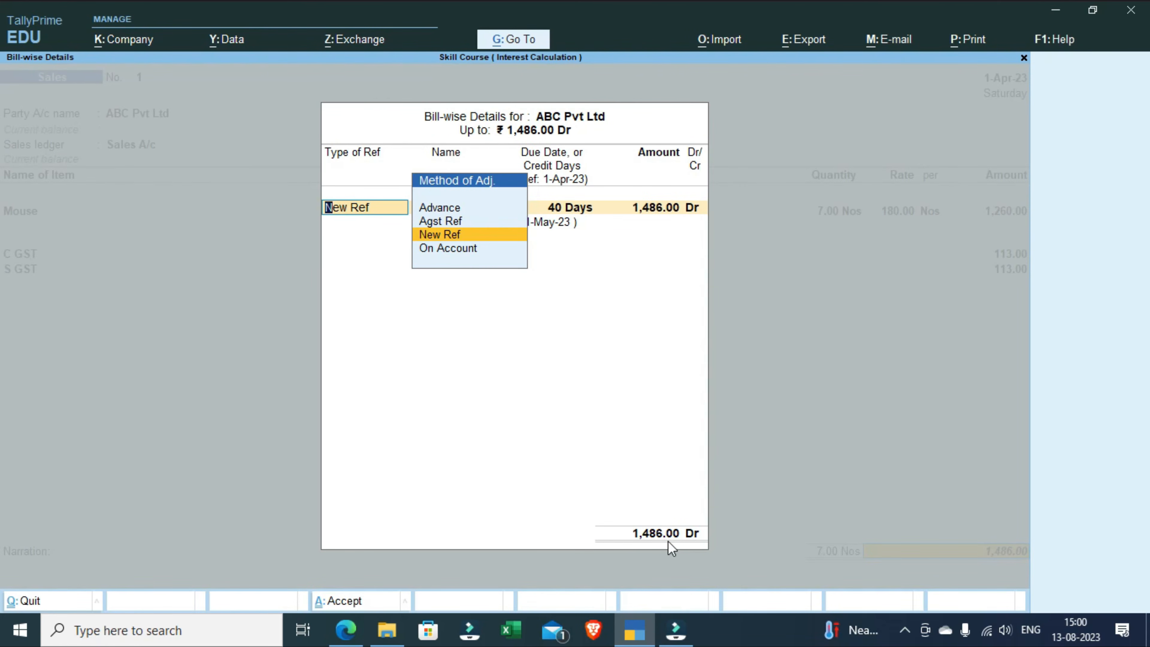
# Step: Record the bill as New Ref 1 with 40 days' credit, leave the narration blank, and save the sales voucher
pyautogui.press('Return')
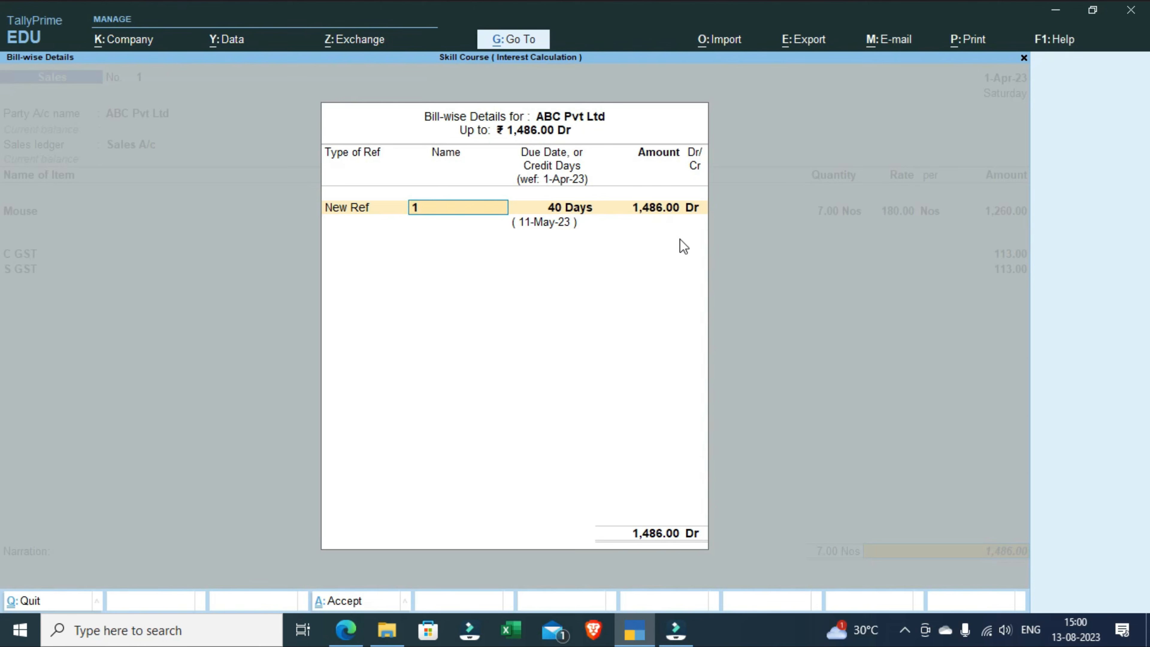
pyautogui.press('Return')
pyautogui.press('Return')
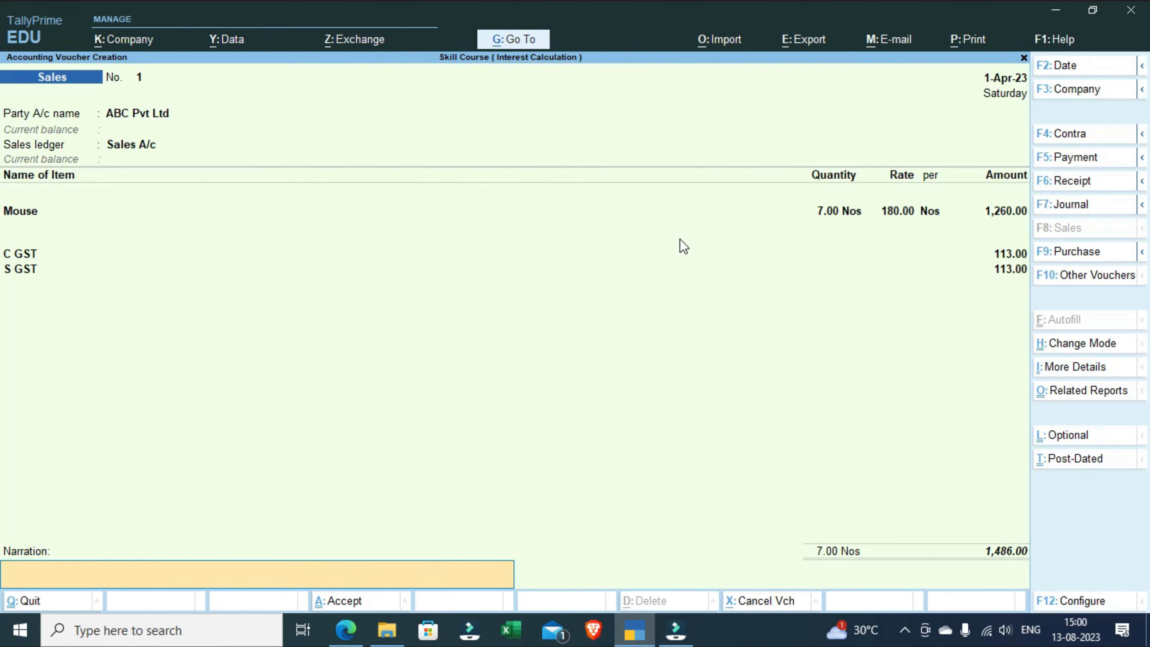
pyautogui.press('Return')
pyautogui.press('Return')
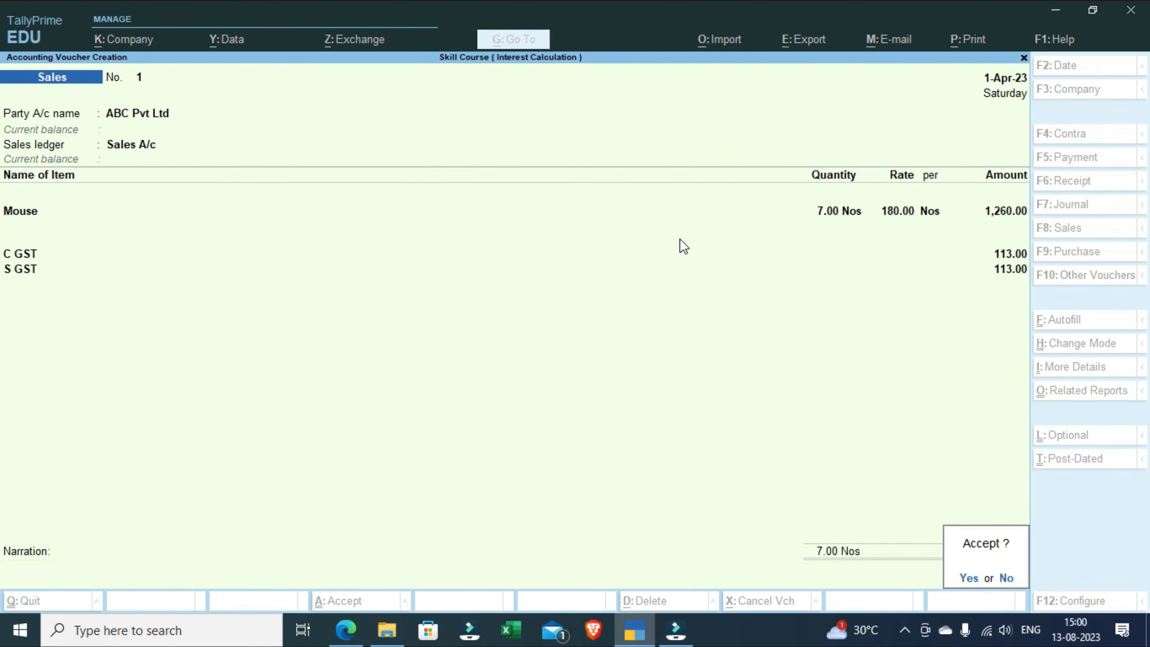
pyautogui.press('Return')
pyautogui.press('Escape')
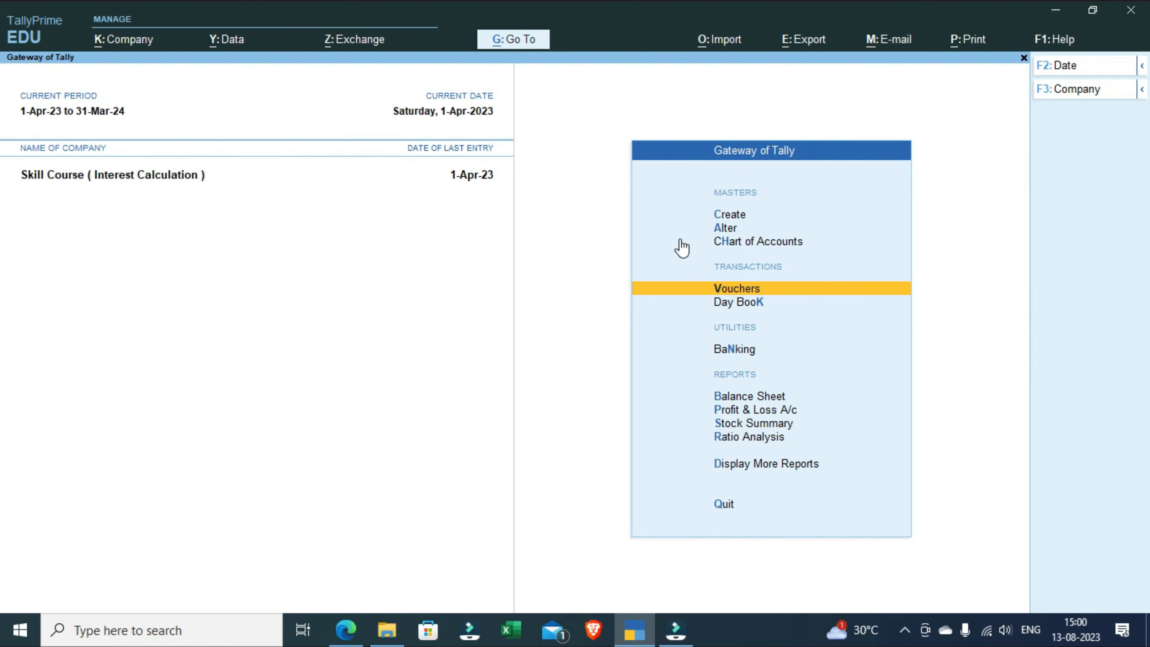
# Step: Open the Interest Receivable report from the interest calculations under the statements of accounts
pyautogui.press('Down')
pyautogui.press('Down')
pyautogui.press('Down')
pyautogui.press('Down')
pyautogui.press('Down')
pyautogui.press('Down')
pyautogui.press('Down')
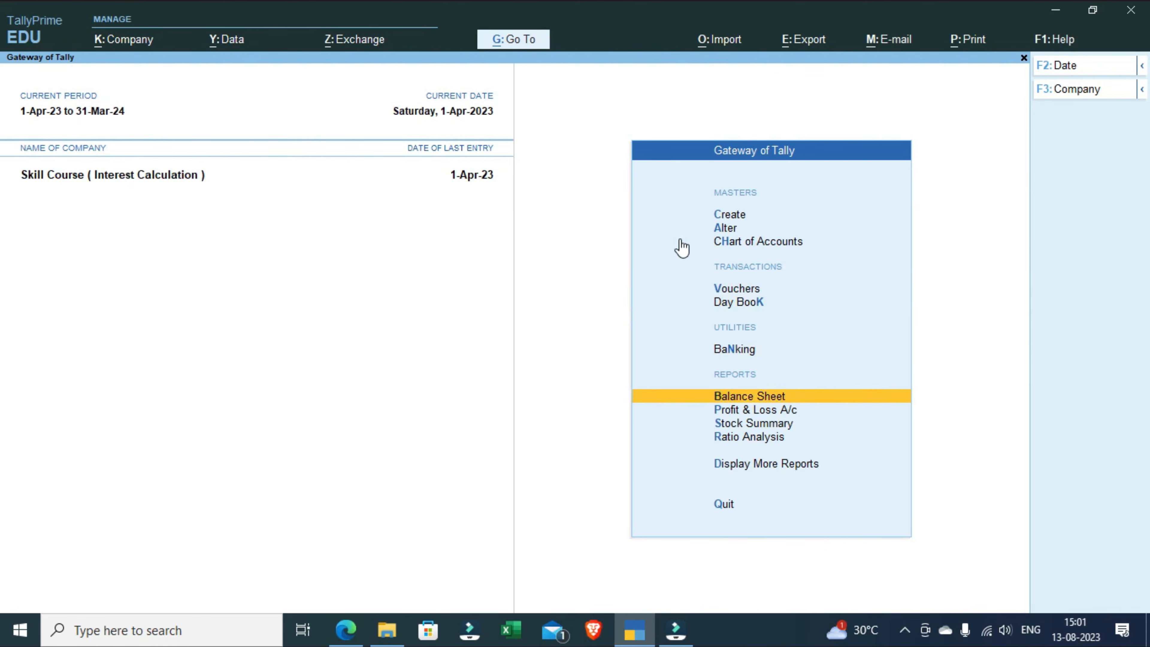
pyautogui.press('Return')
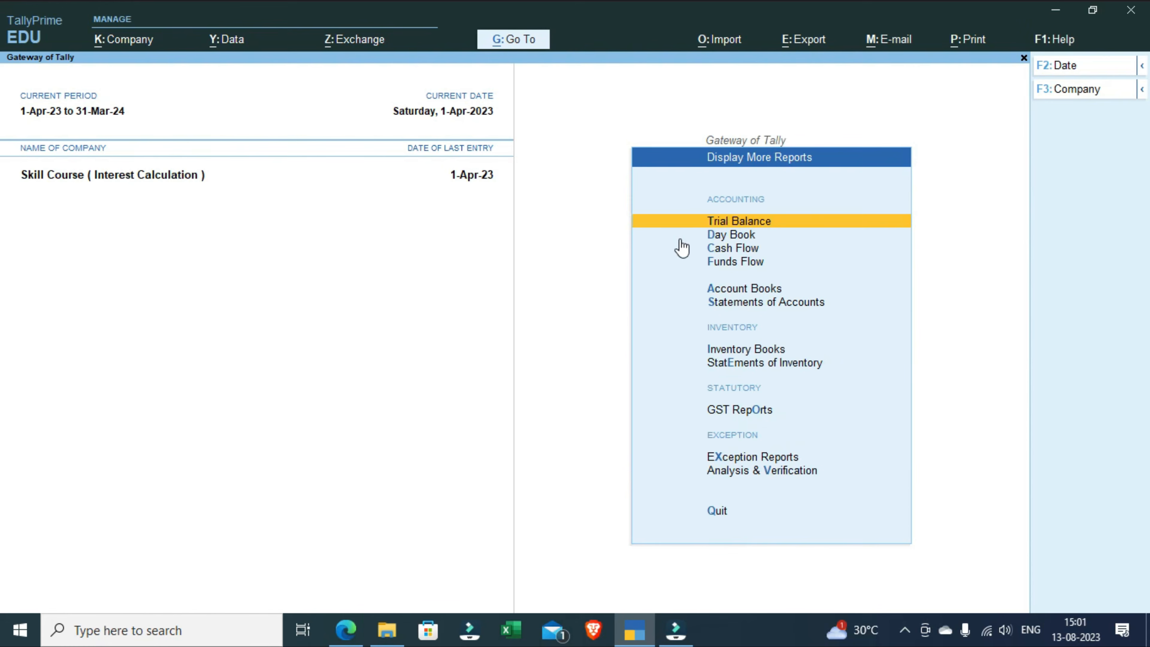
pyautogui.press('Down')
pyautogui.press('Down')
pyautogui.press('Down')
pyautogui.press('Down')
pyautogui.press('Down')
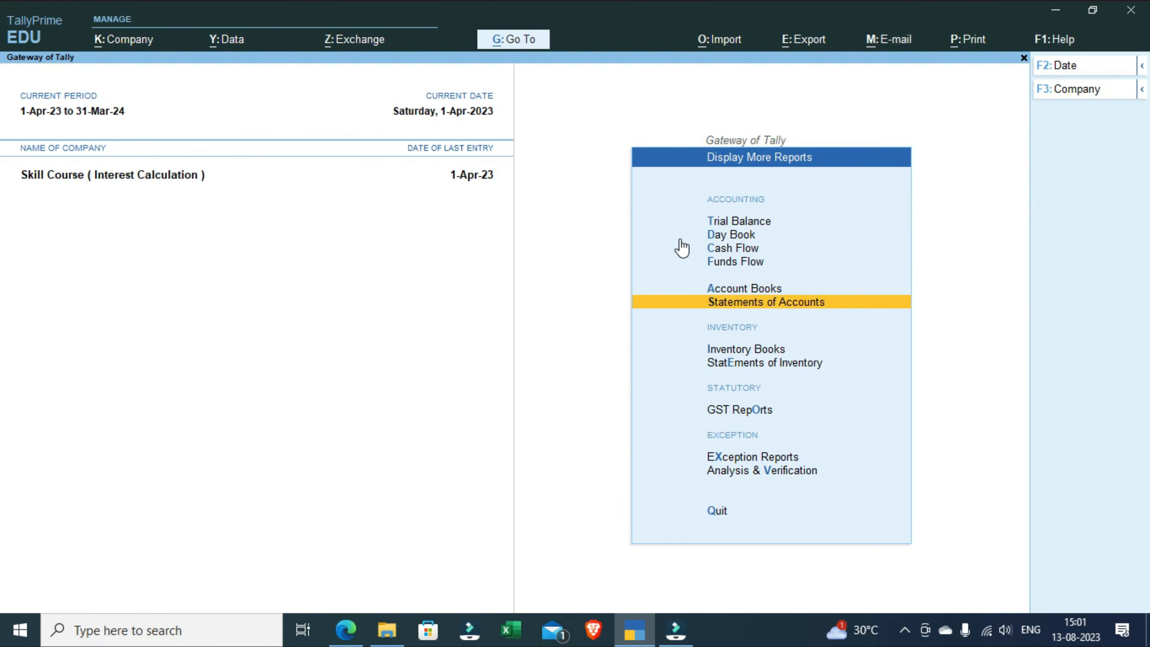
pyautogui.press('Return')
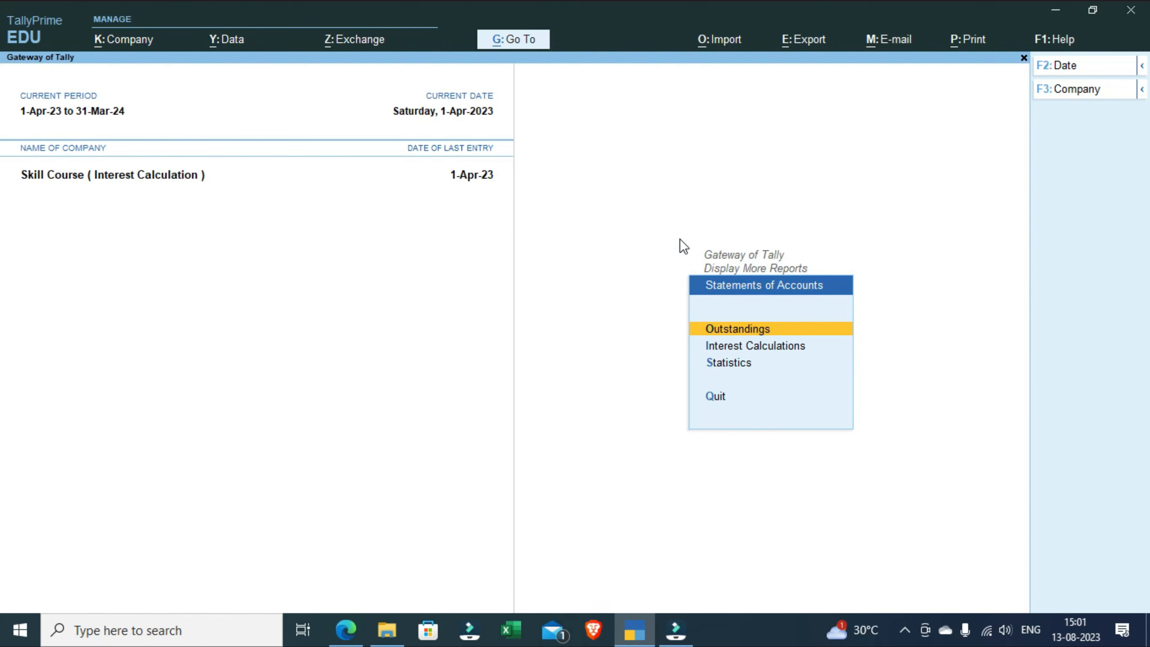
pyautogui.press('Down')
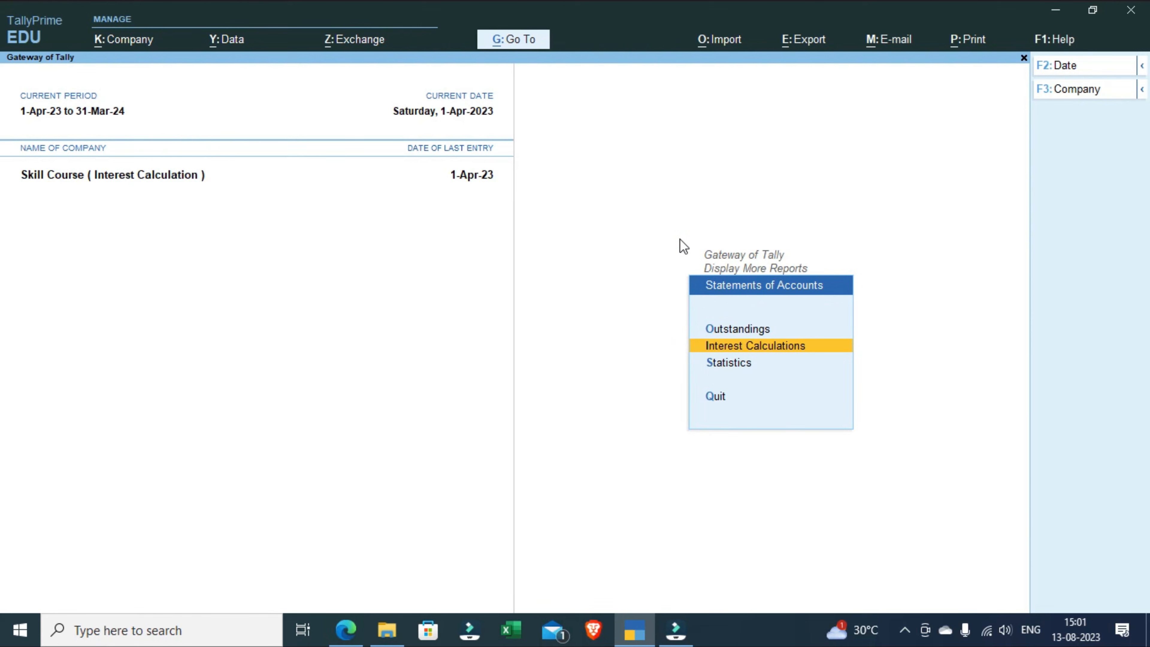
pyautogui.press('Return')
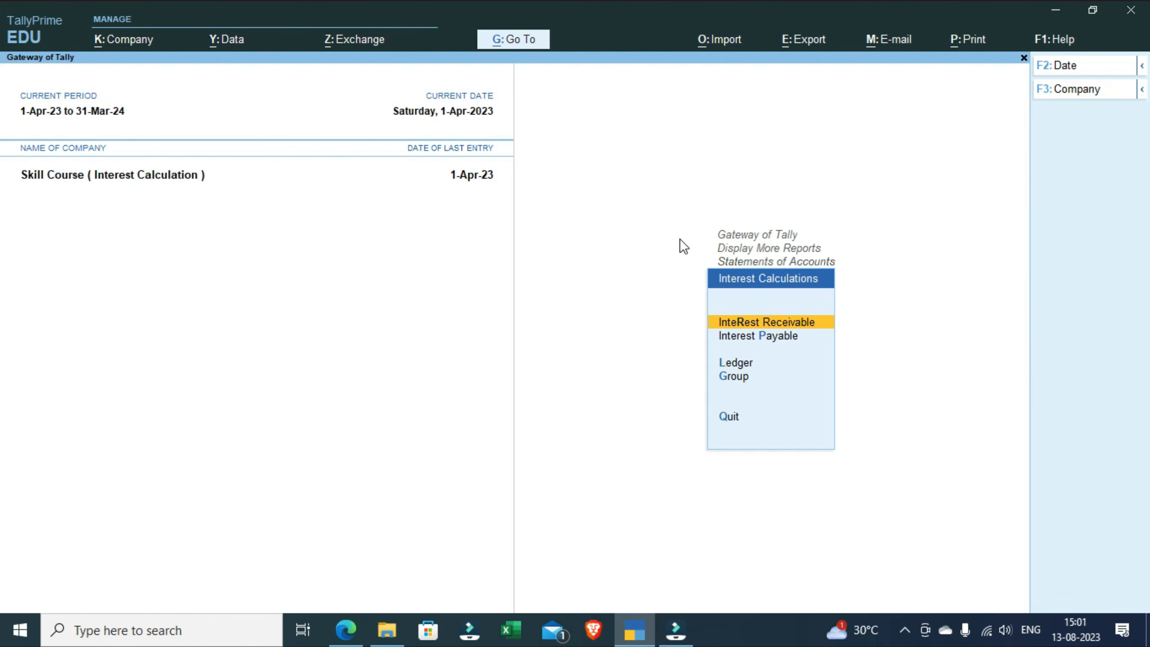
pyautogui.press('Return')
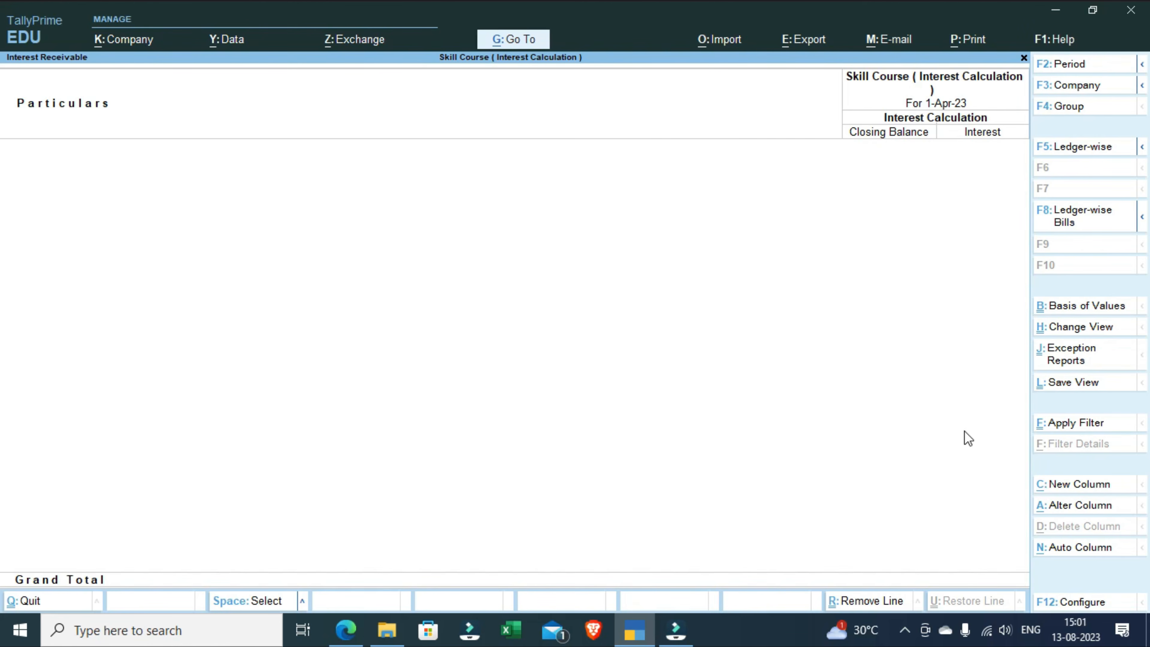
# Step: Set the Interest Receivable report period from 1-4-2023 to 1.6 of the same year
pyautogui.press('alt')
pyautogui.hotkey('alt', 'F2')
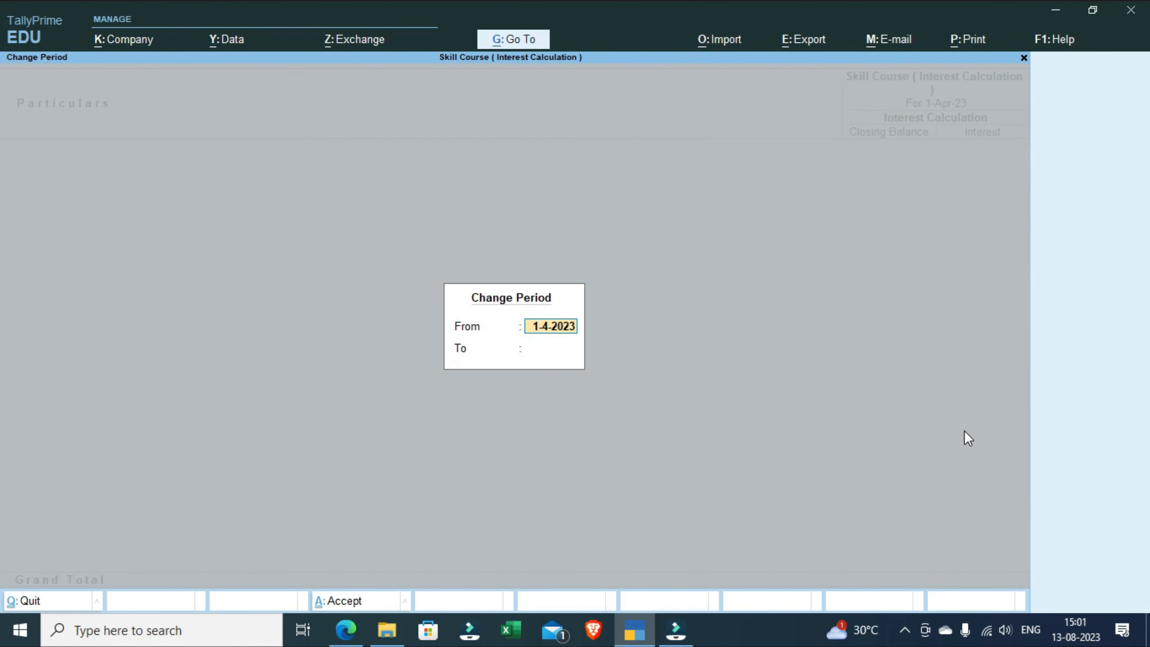
pyautogui.press('Return')
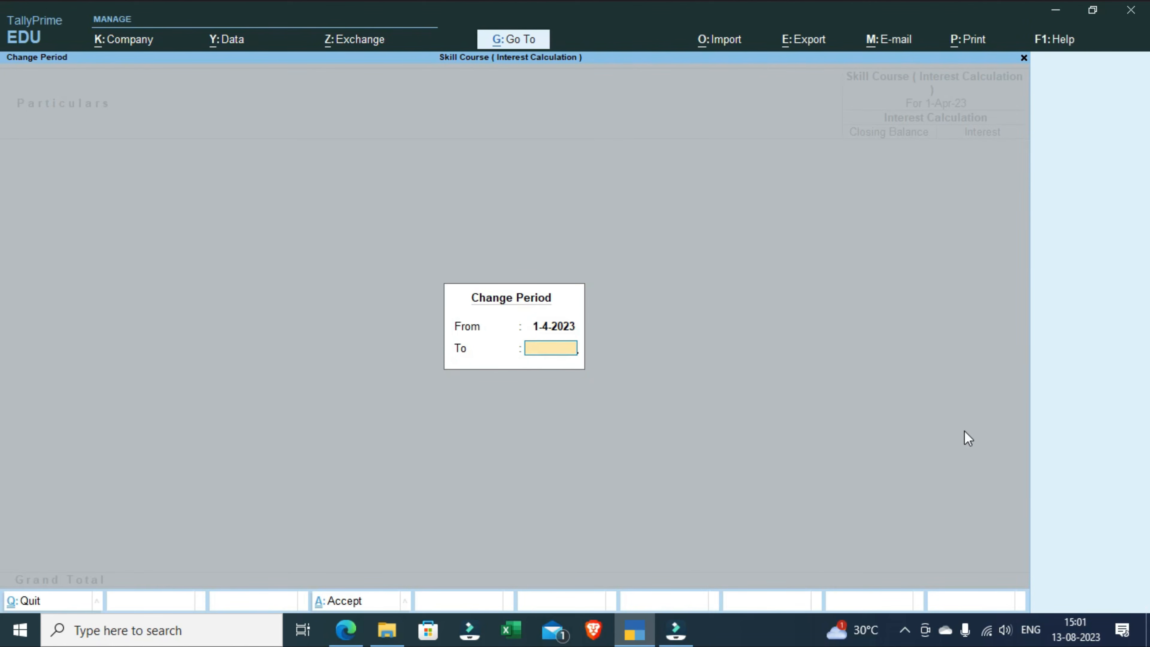
pyautogui.write('1.6')
pyautogui.press('Return')
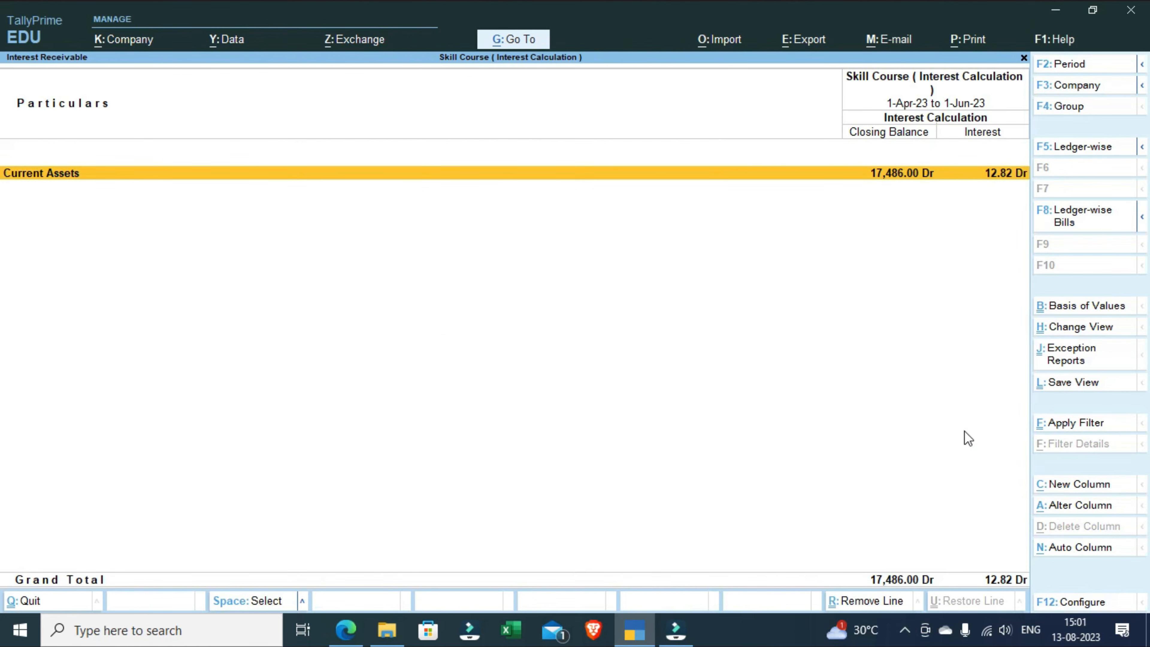
# Step: Drill down through Current Assets and Sundry Debtors to the bill-wise interest calculation of ABC Pvt Ltd
pyautogui.press('Return')
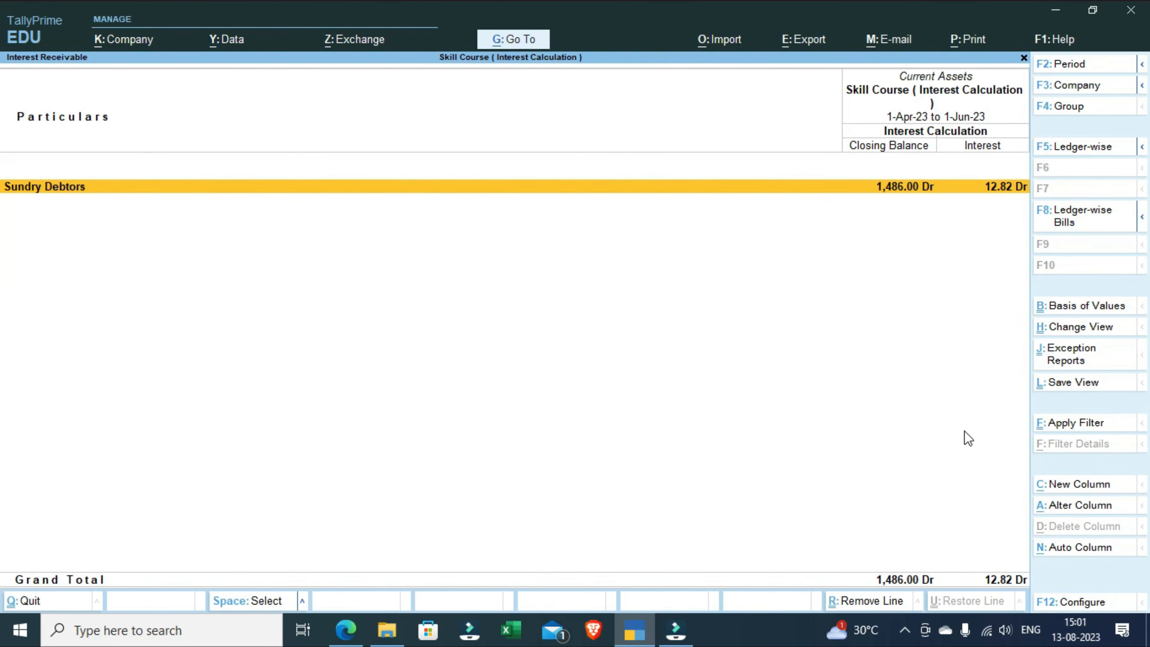
pyautogui.press('Return')
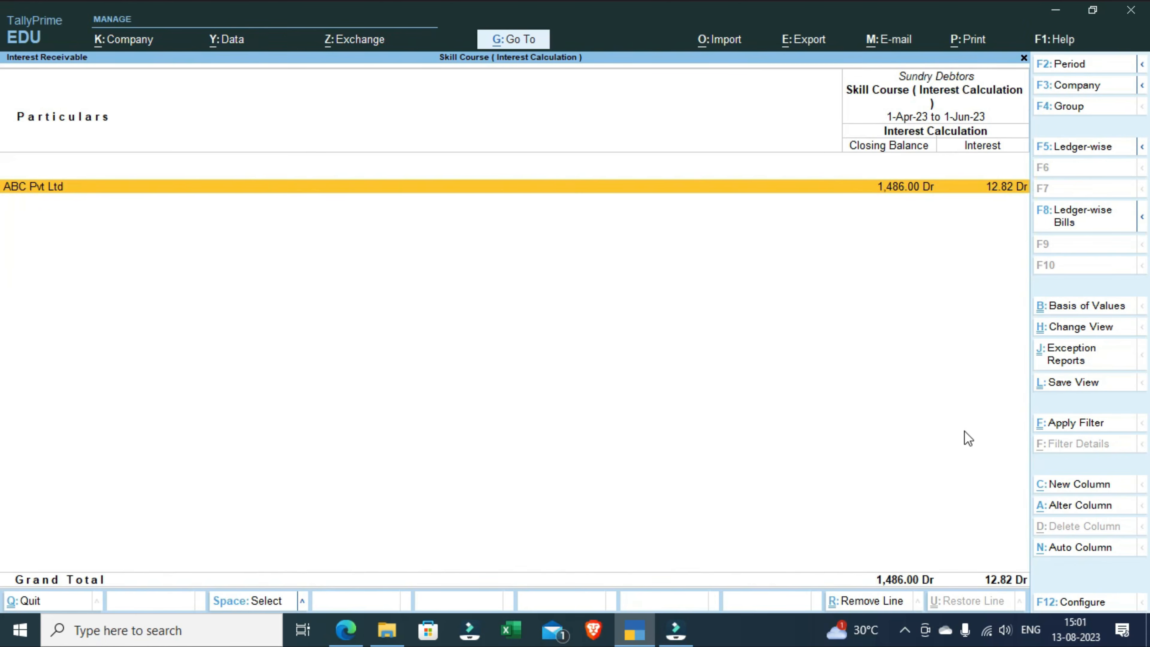
pyautogui.press('Return')
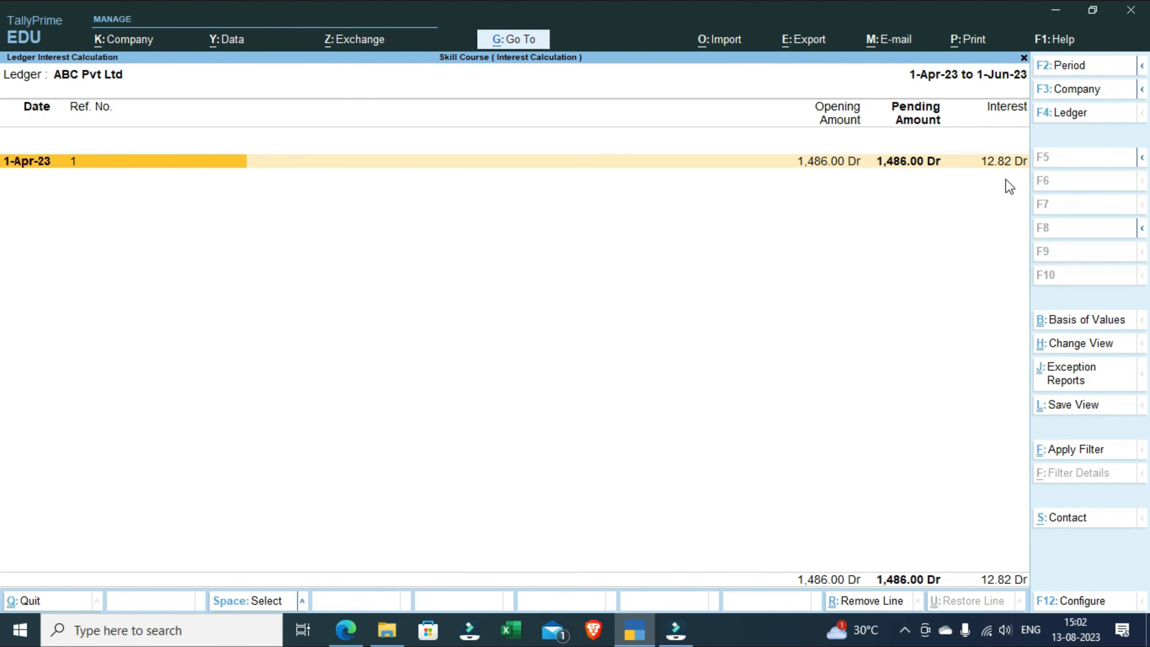
# Step: Extend the period of ABC Pvt Ltd's interest calculation to 1.7.23, keeping the start date of 1-4-2023
pyautogui.hotkey('alt', 'F2')
pyautogui.press('Return')
pyautogui.write('1.7.23')
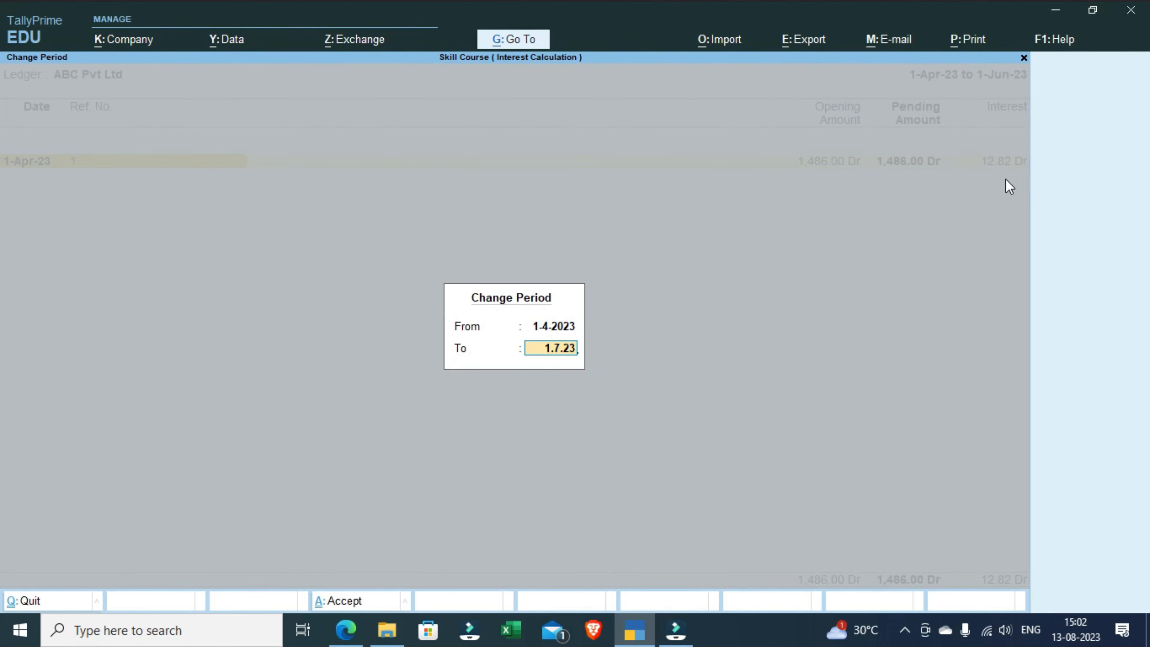
pyautogui.press('Return')
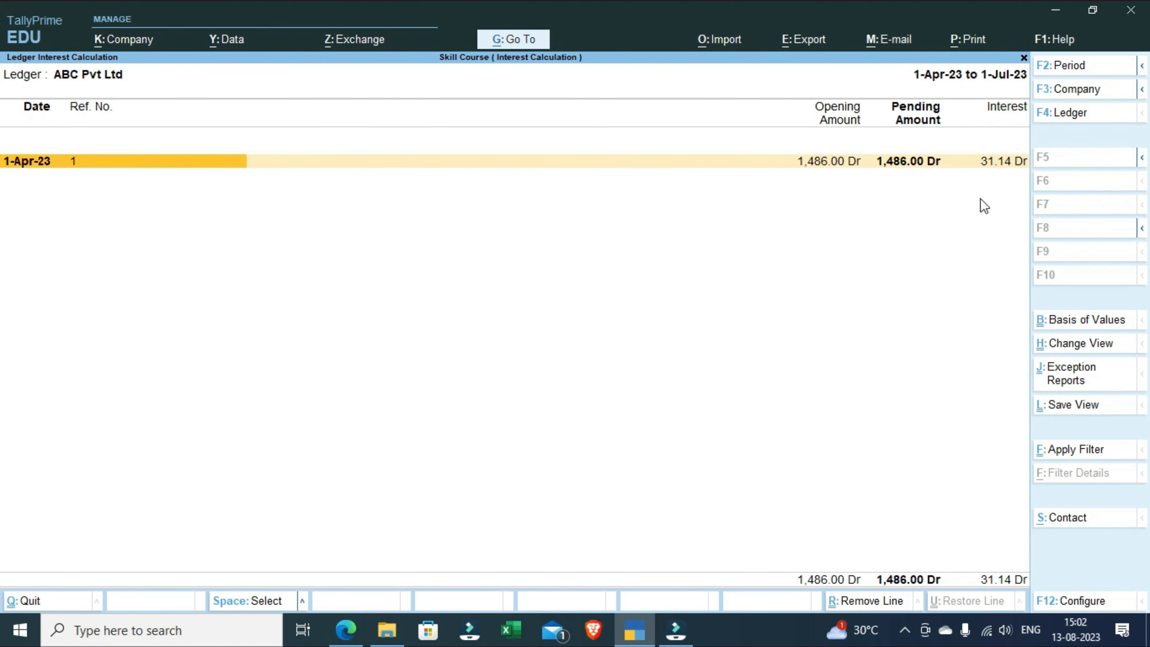
# Step: Change the end date of ABC Pvt Ltd's interest calculation to 1.8.23 with the same start date
pyautogui.press('alt')
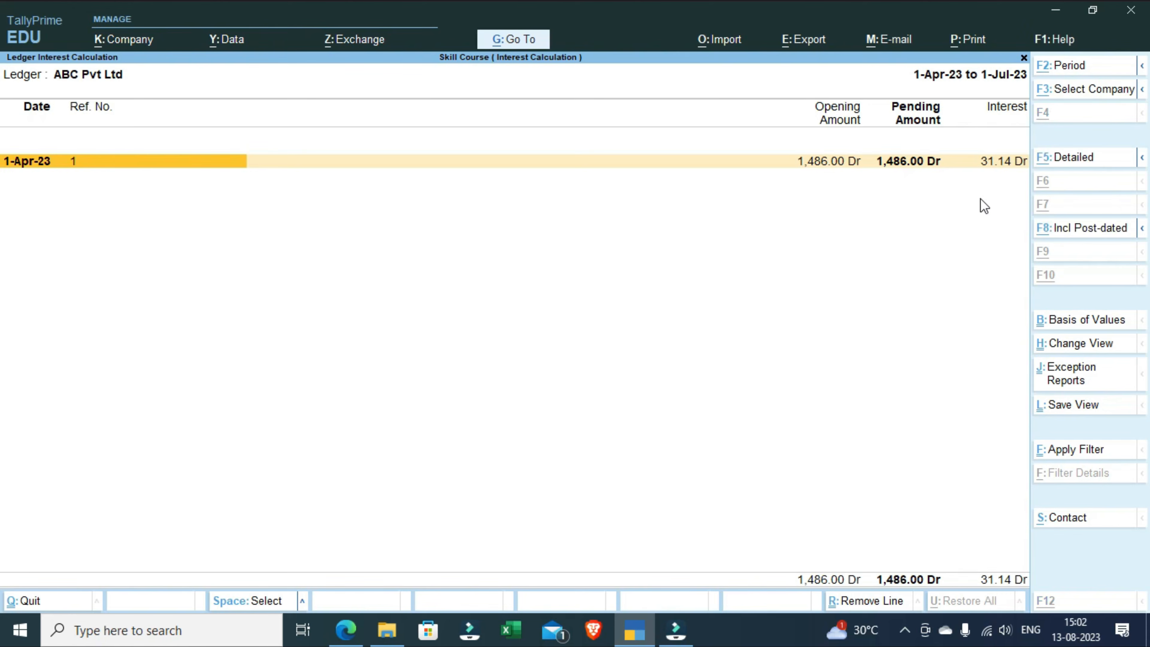
pyautogui.hotkey('alt', 'F2')
pyautogui.press('Return')
pyautogui.write('1.8.23')
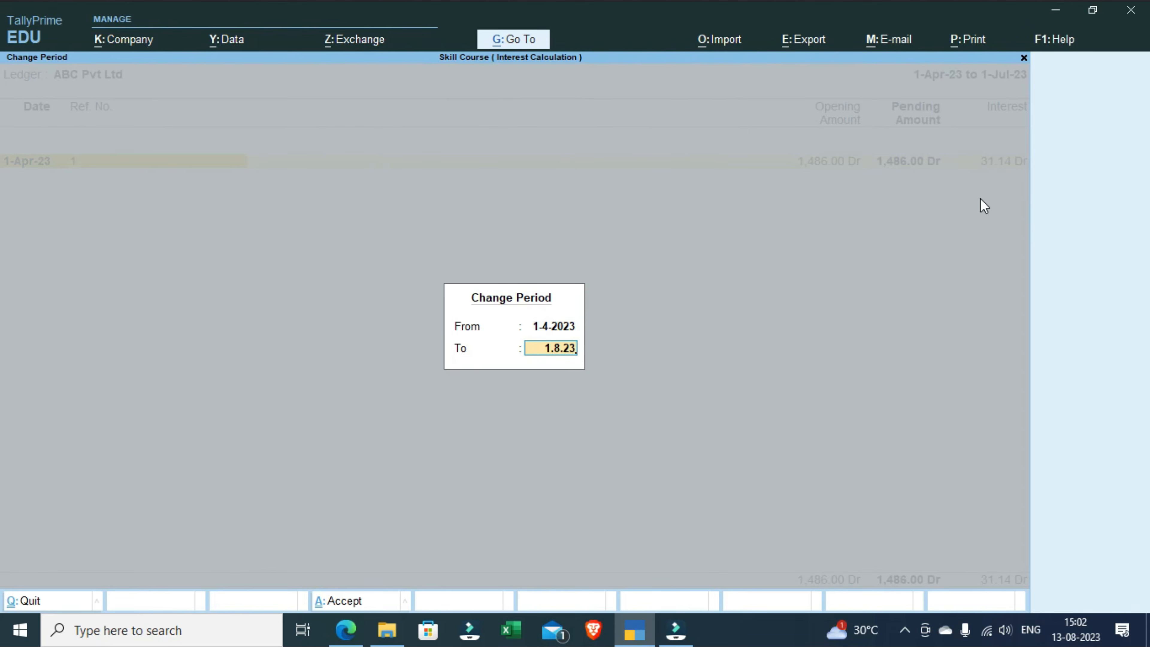
pyautogui.press('Return')
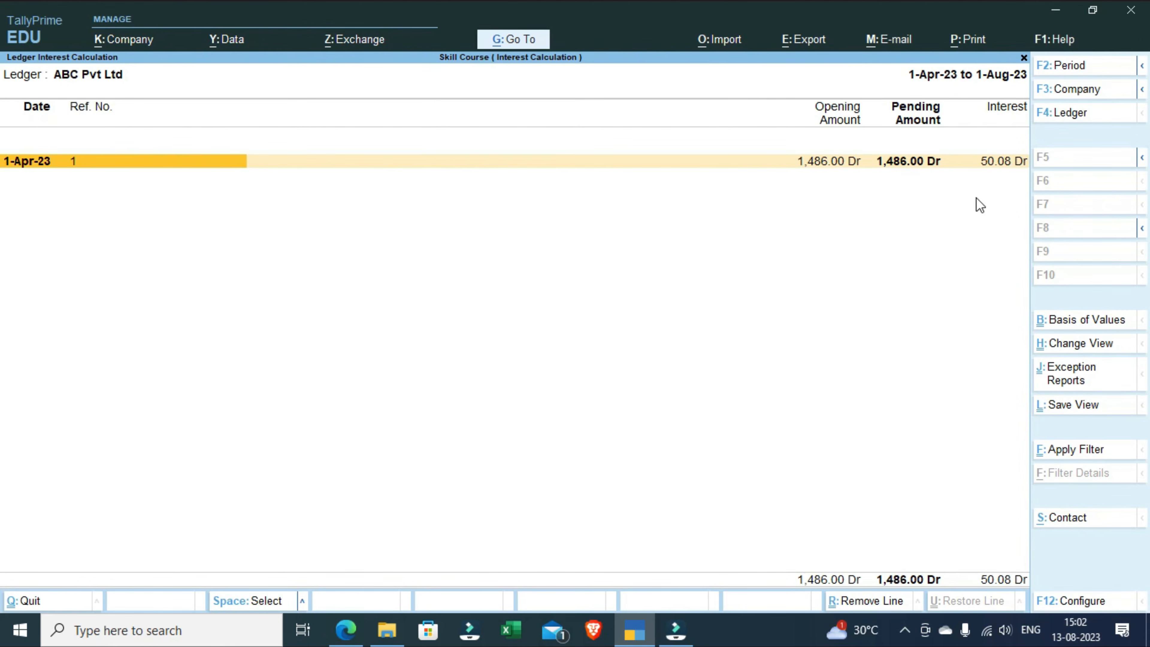